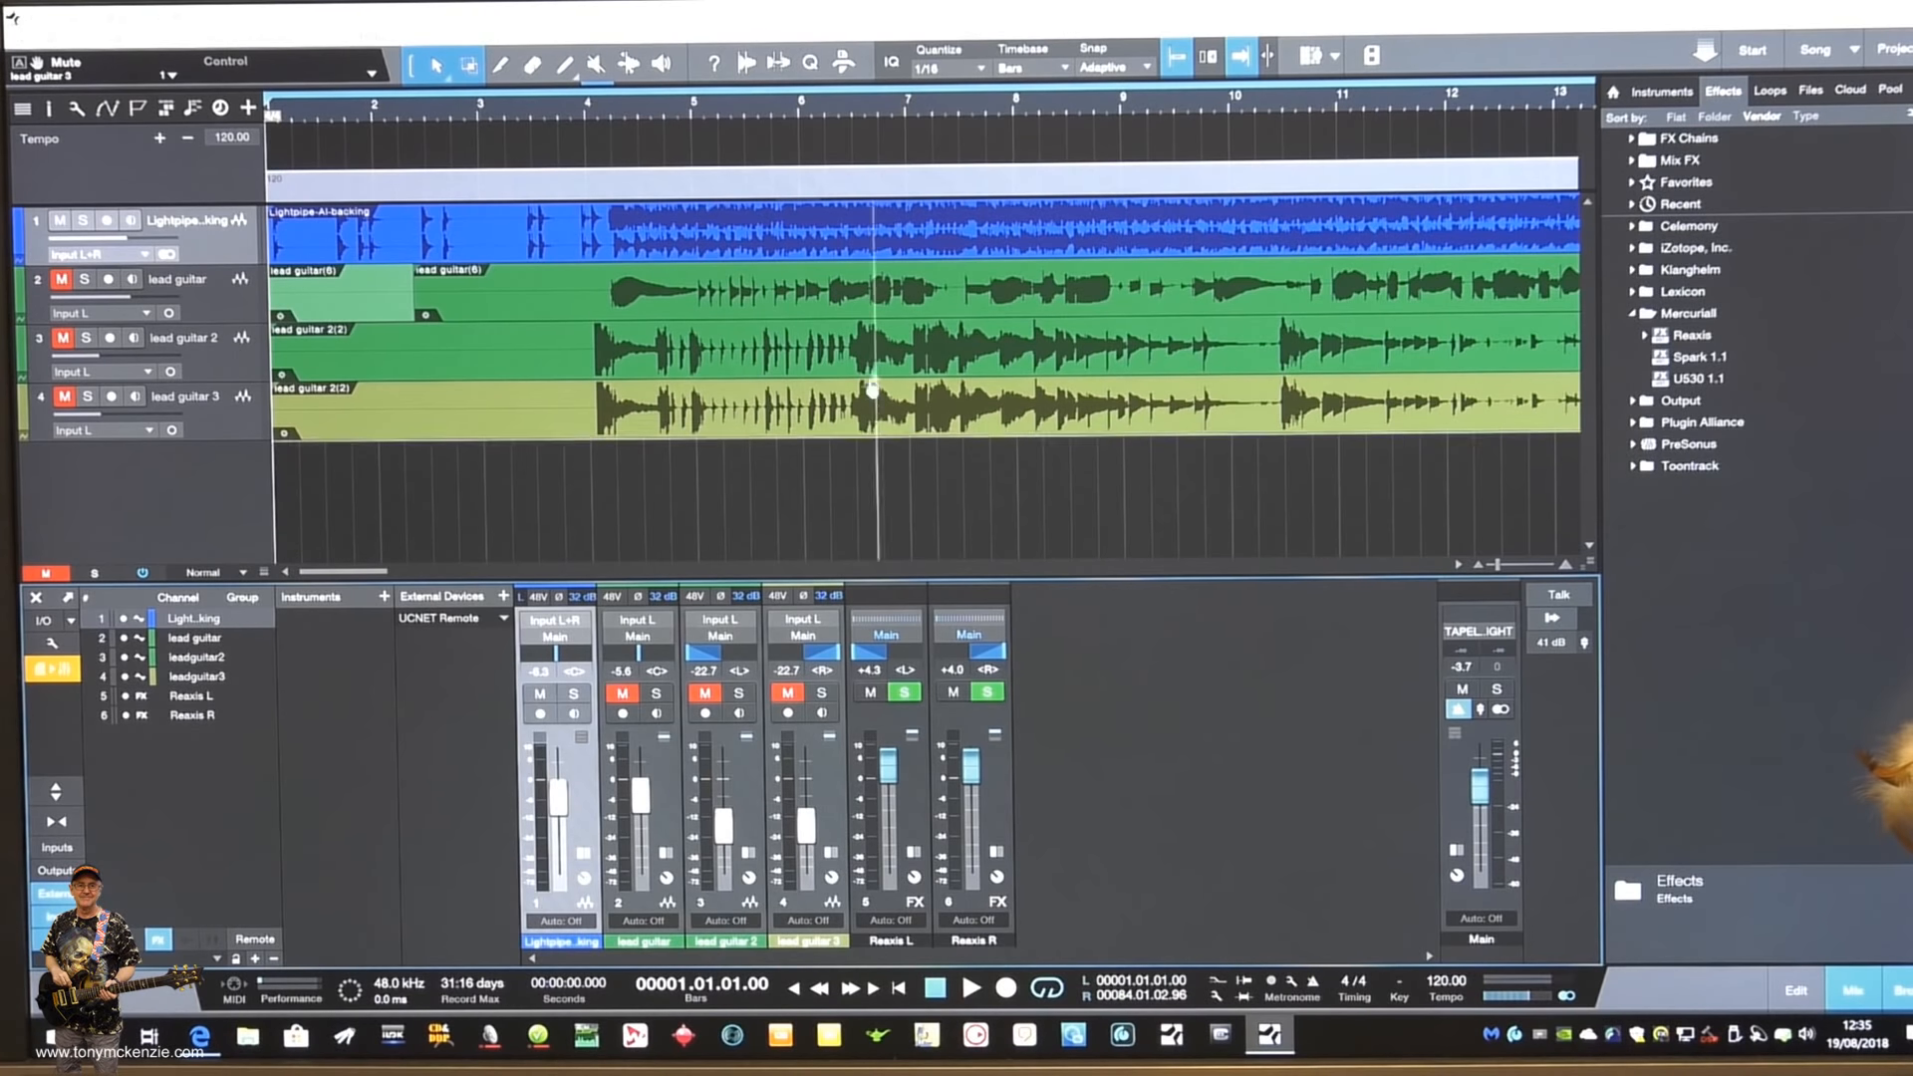
- Play the backing track with the lead guitar tracks muted, stop playback, and return to the song start
click(971, 987)
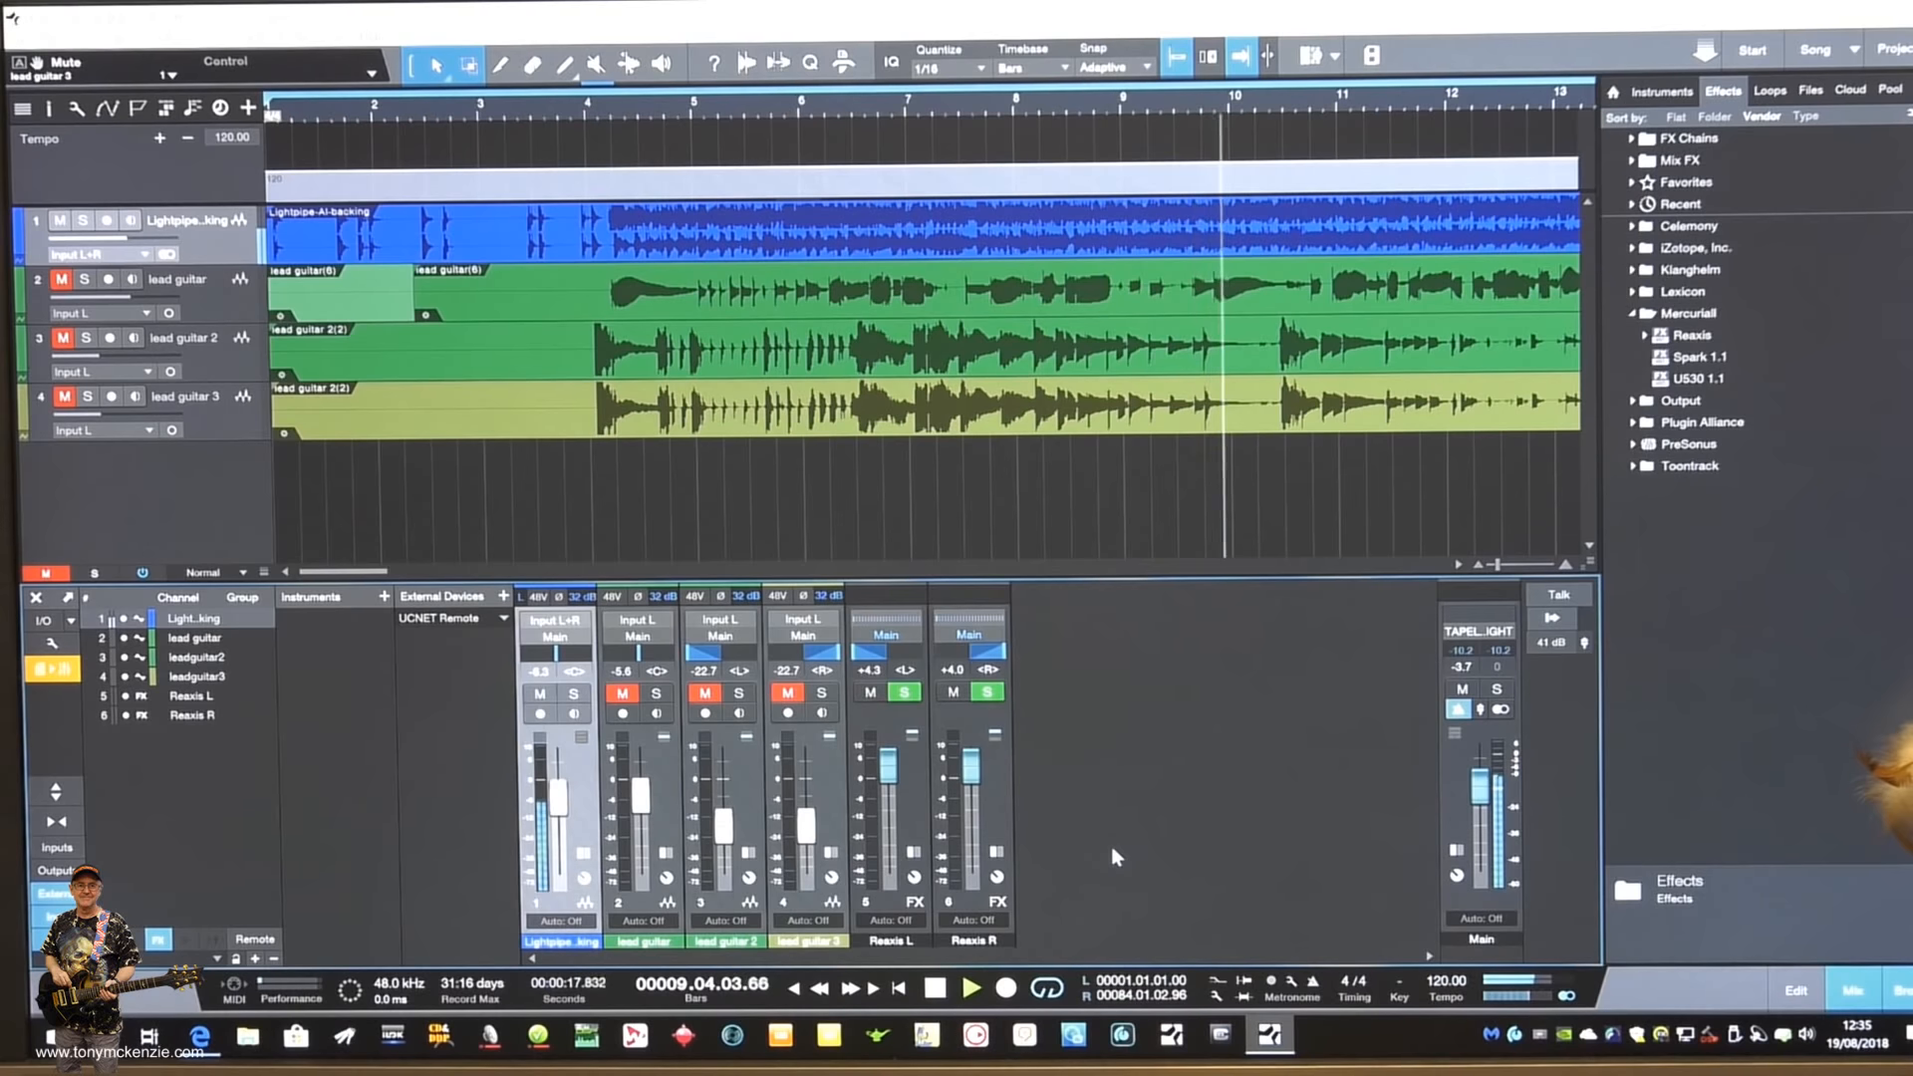
key(space)
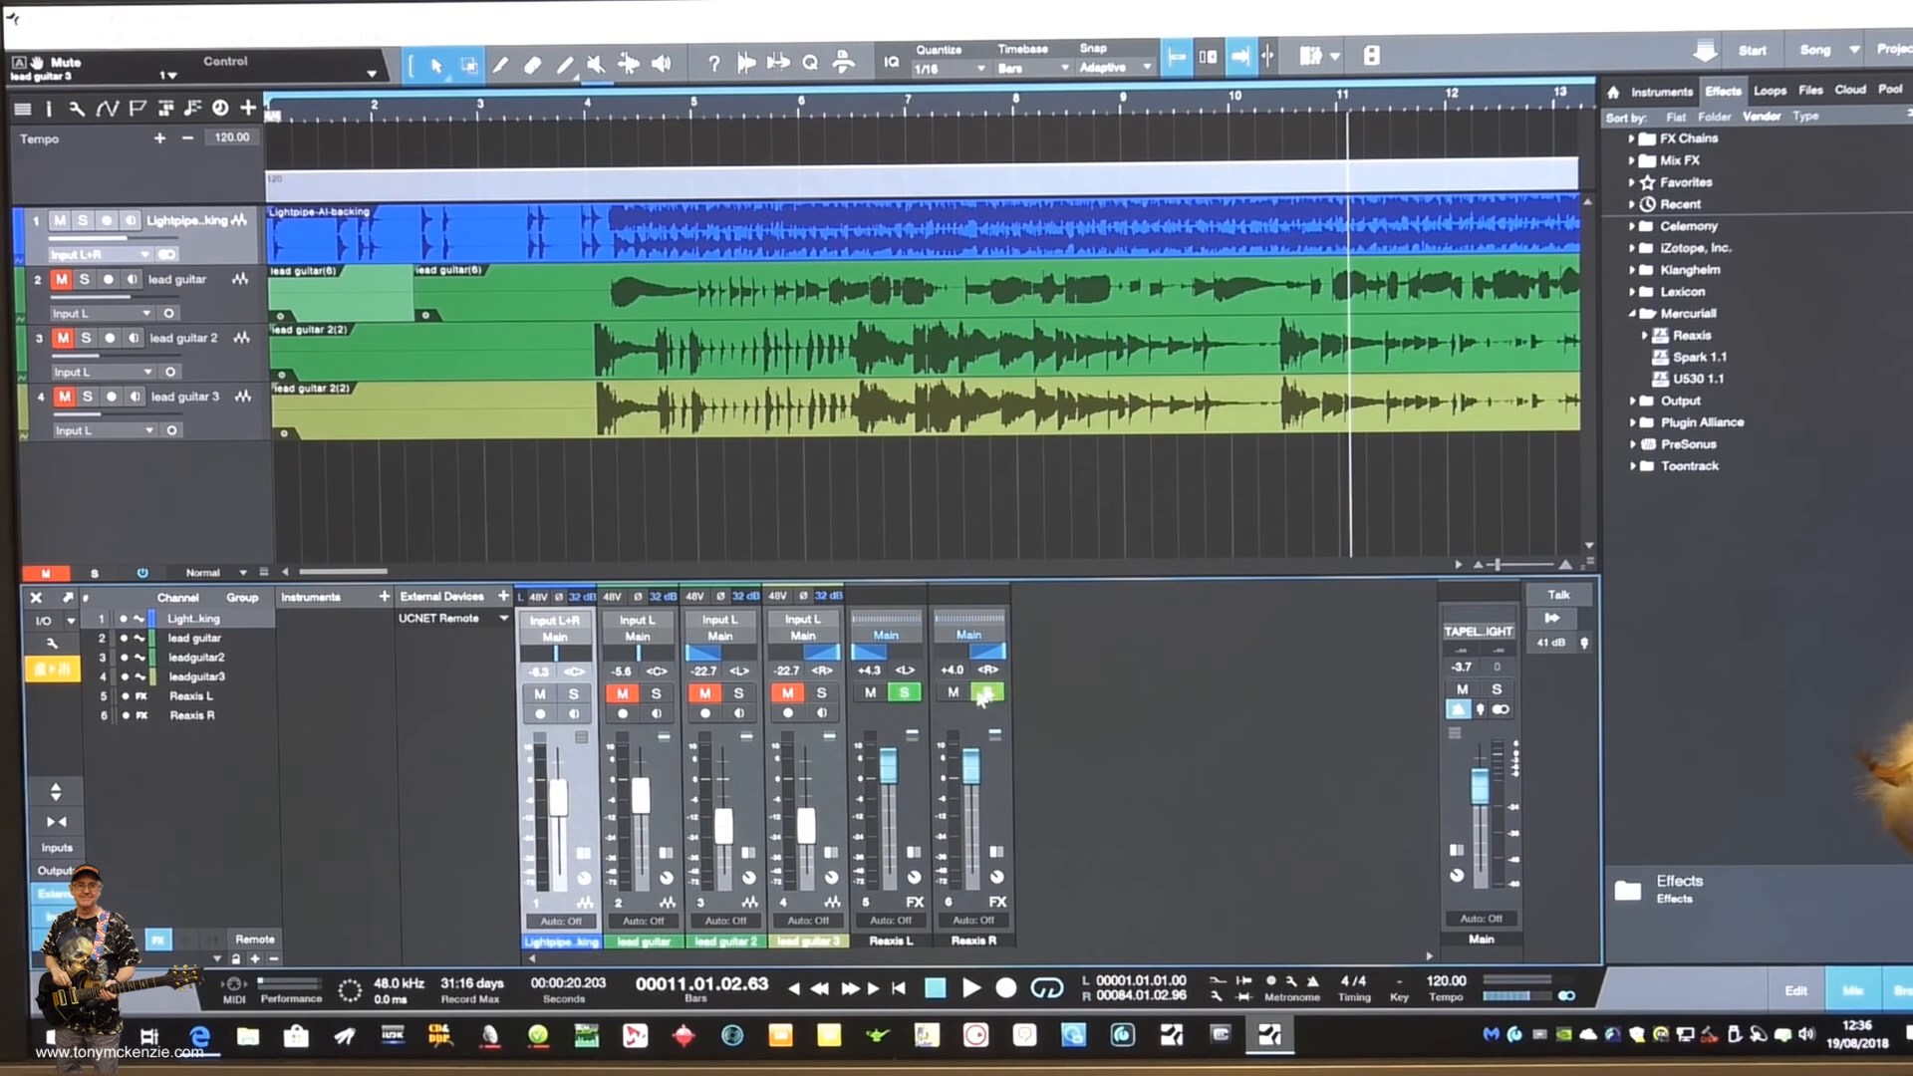
click(900, 990)
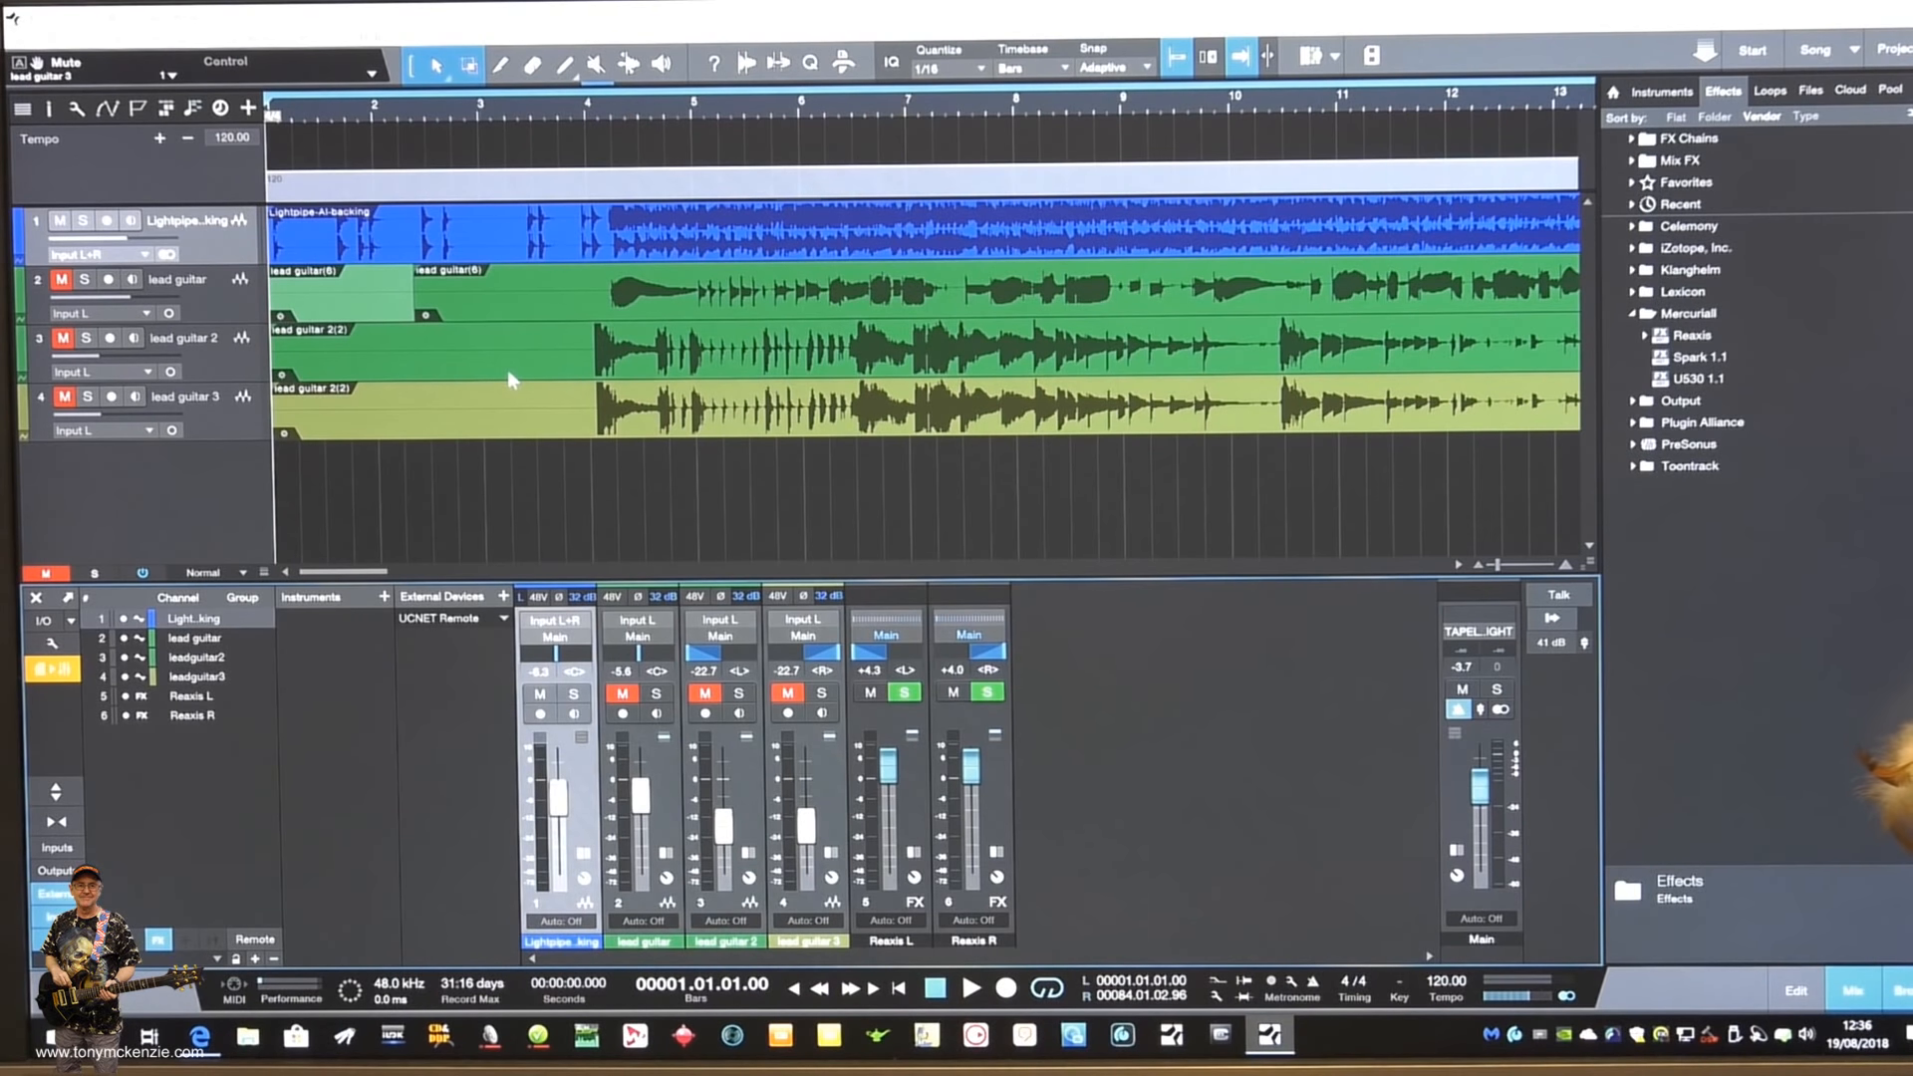
- Show the Mercuriall plug-ins in the effects list and inspect the Reaxis sends on the lead guitar 2 and lead guitar 3 channels
click(1699, 314)
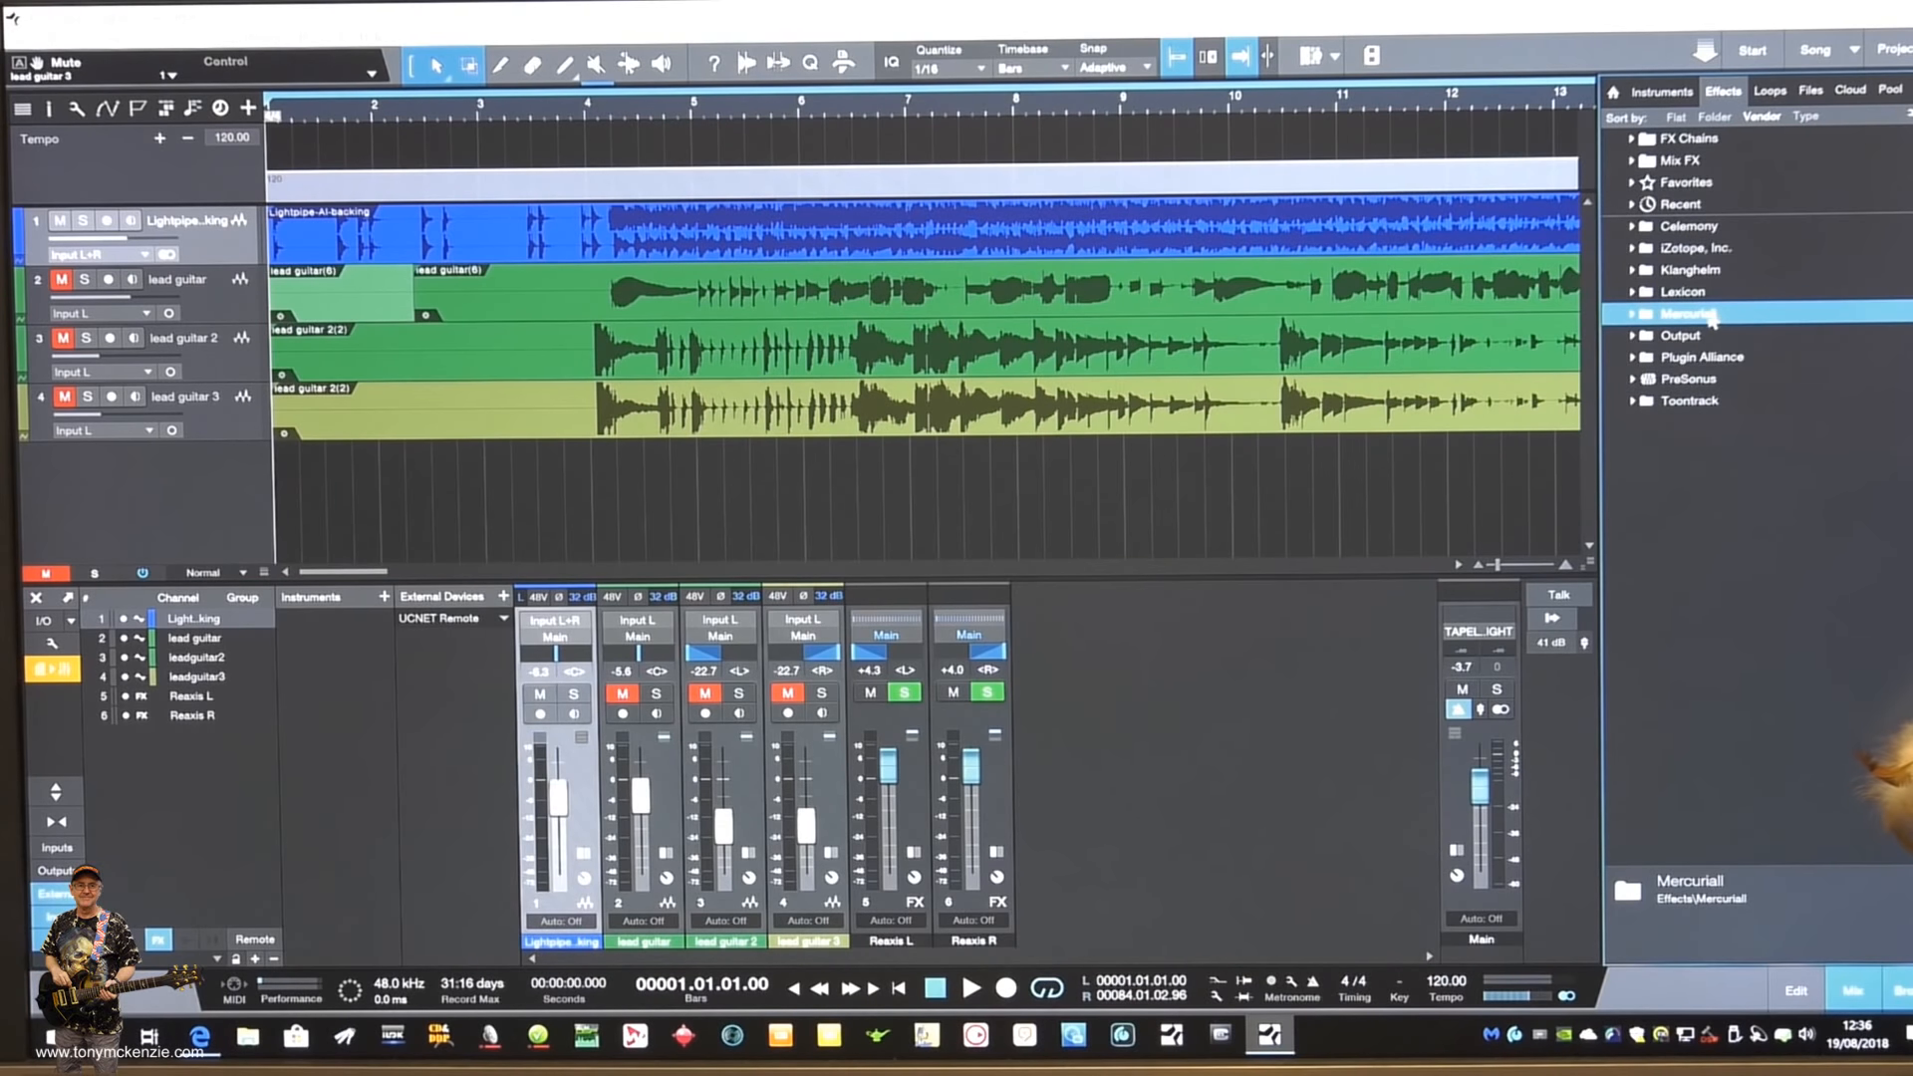
click(1712, 316)
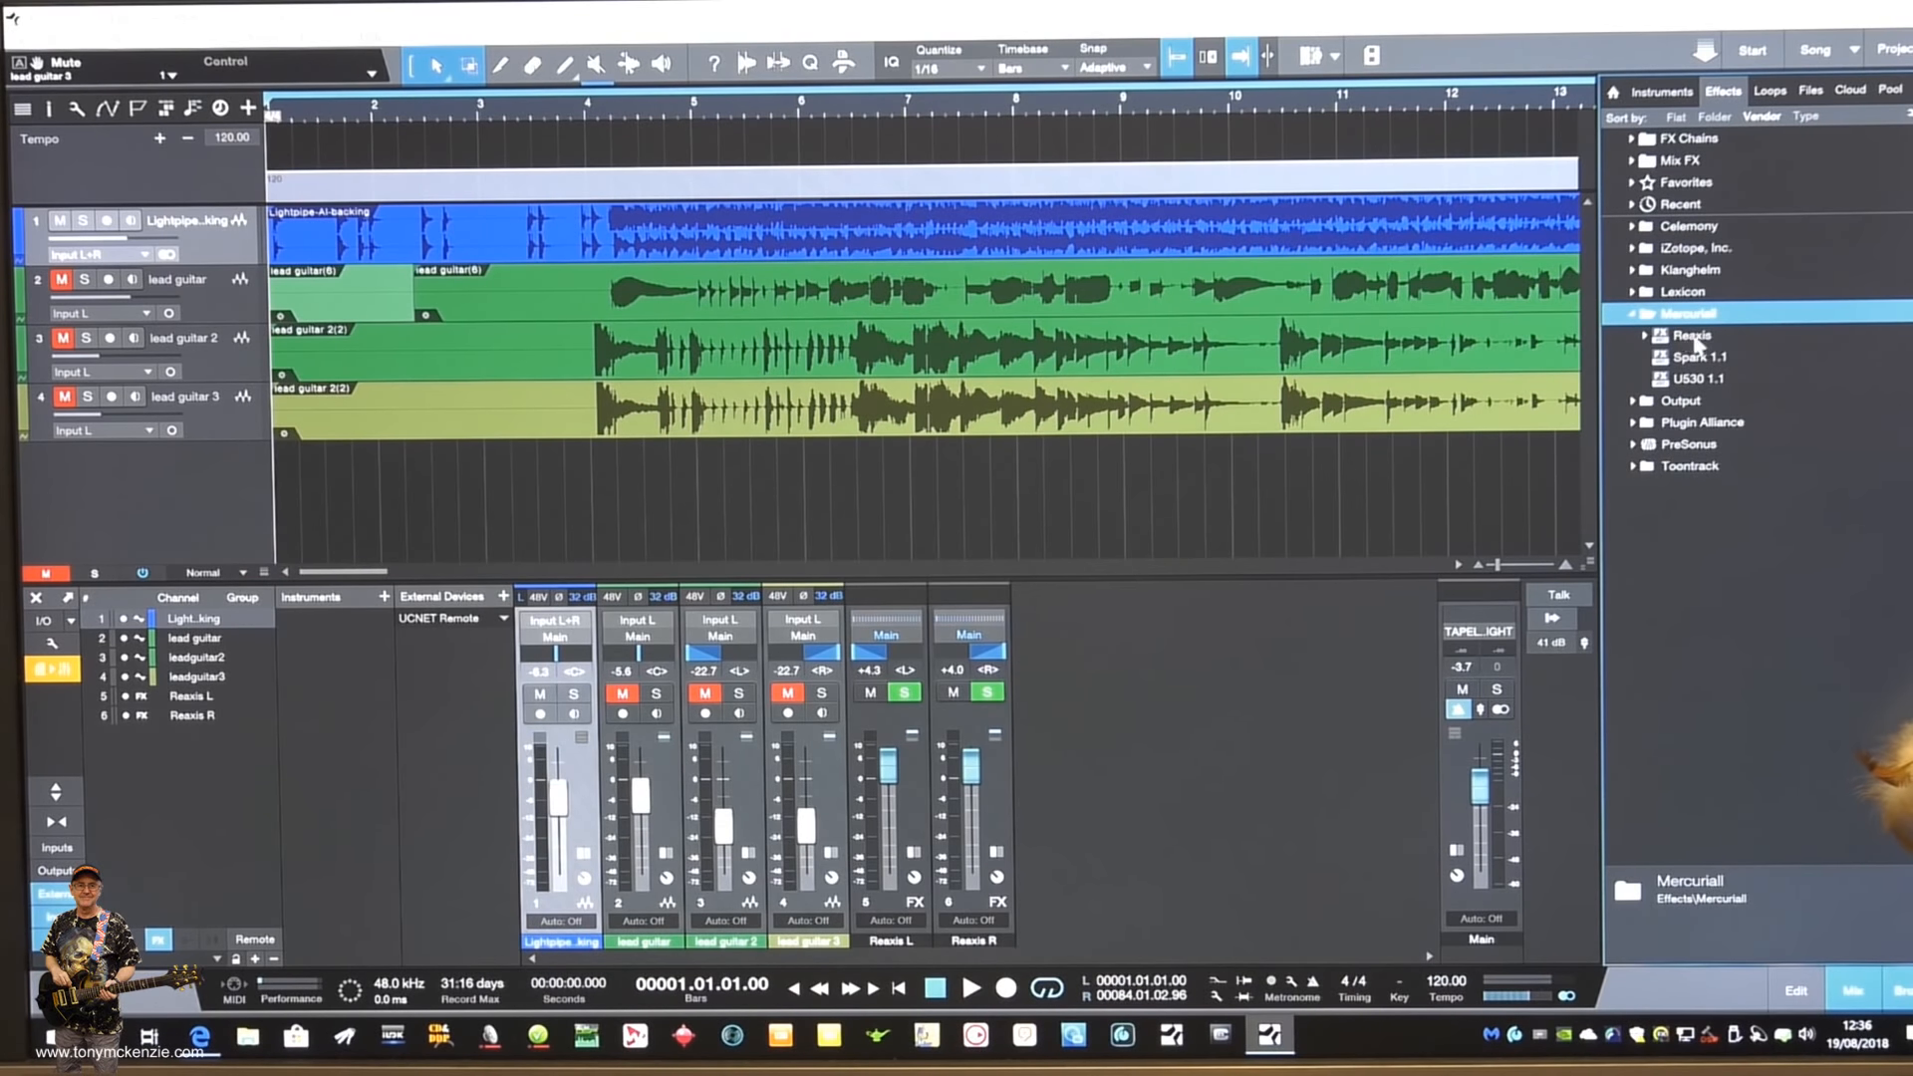
click(742, 774)
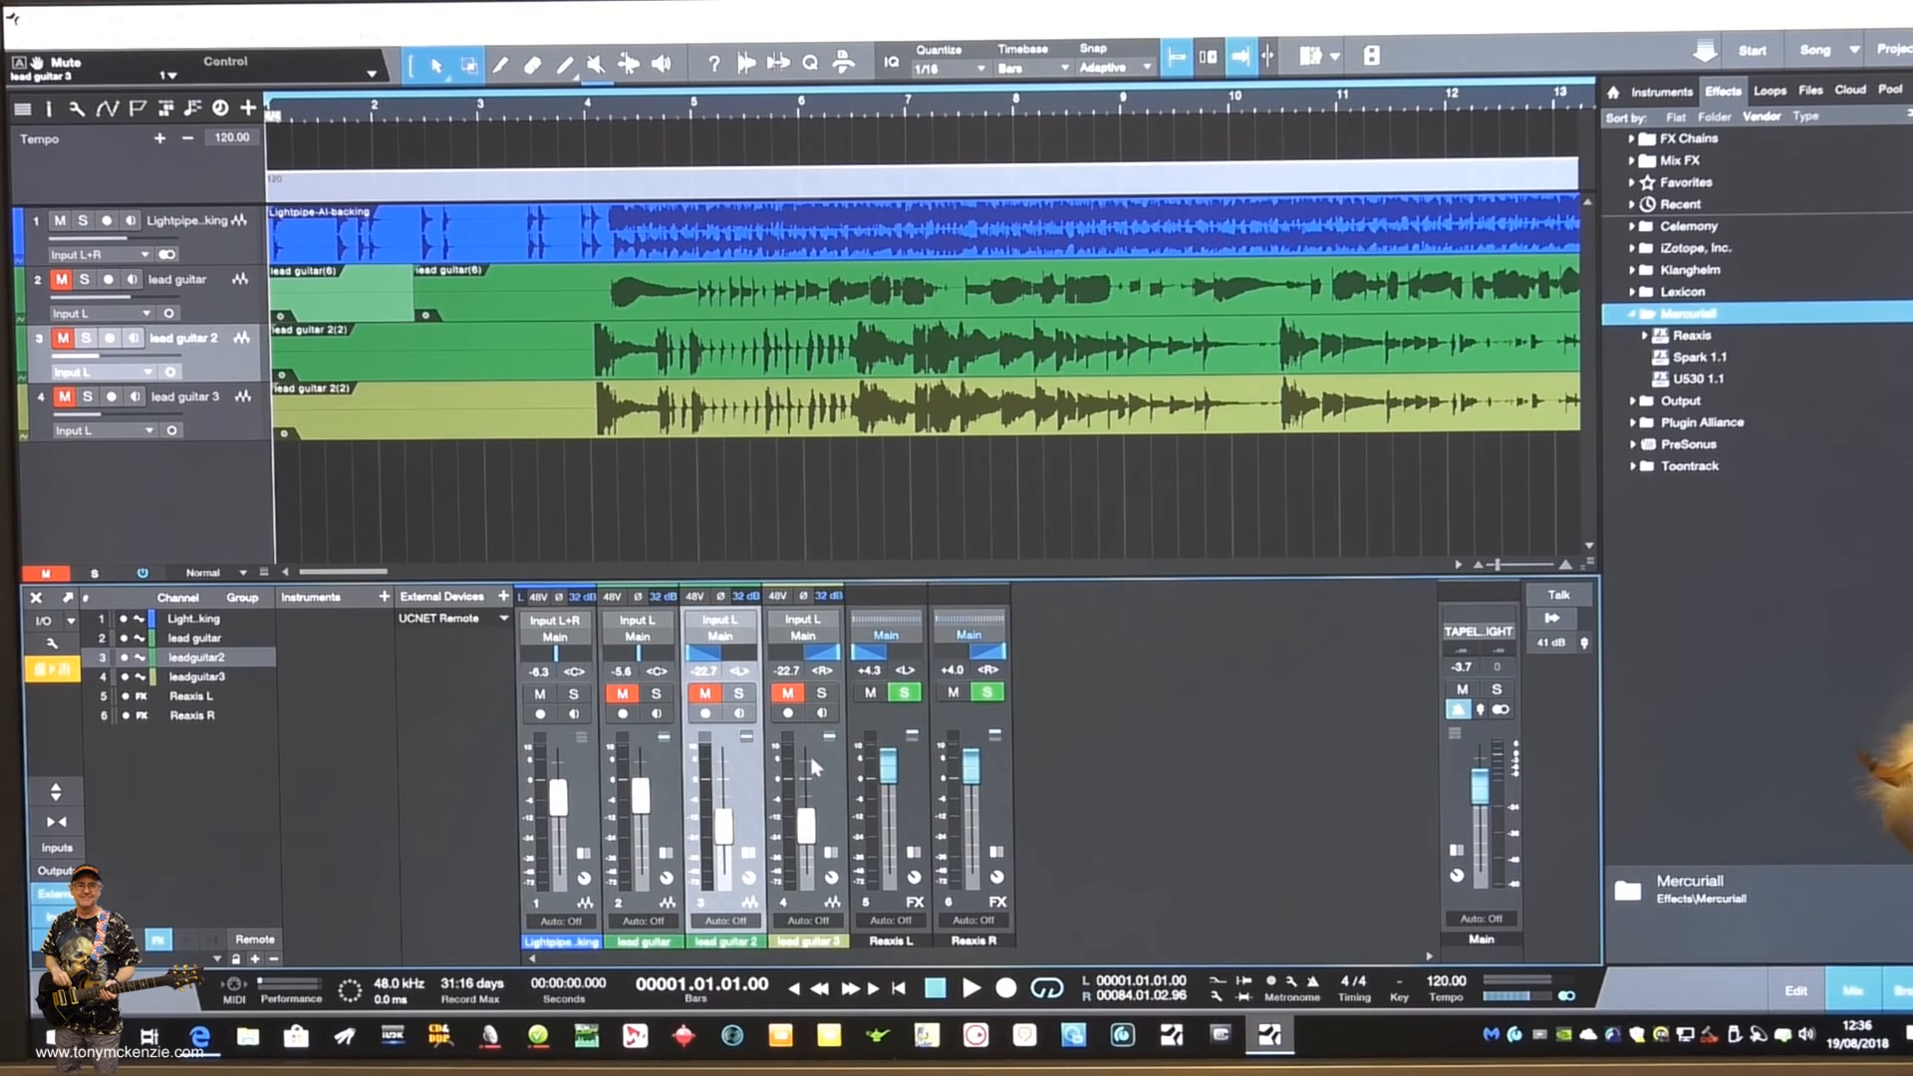
click(816, 766)
double_click(758, 767)
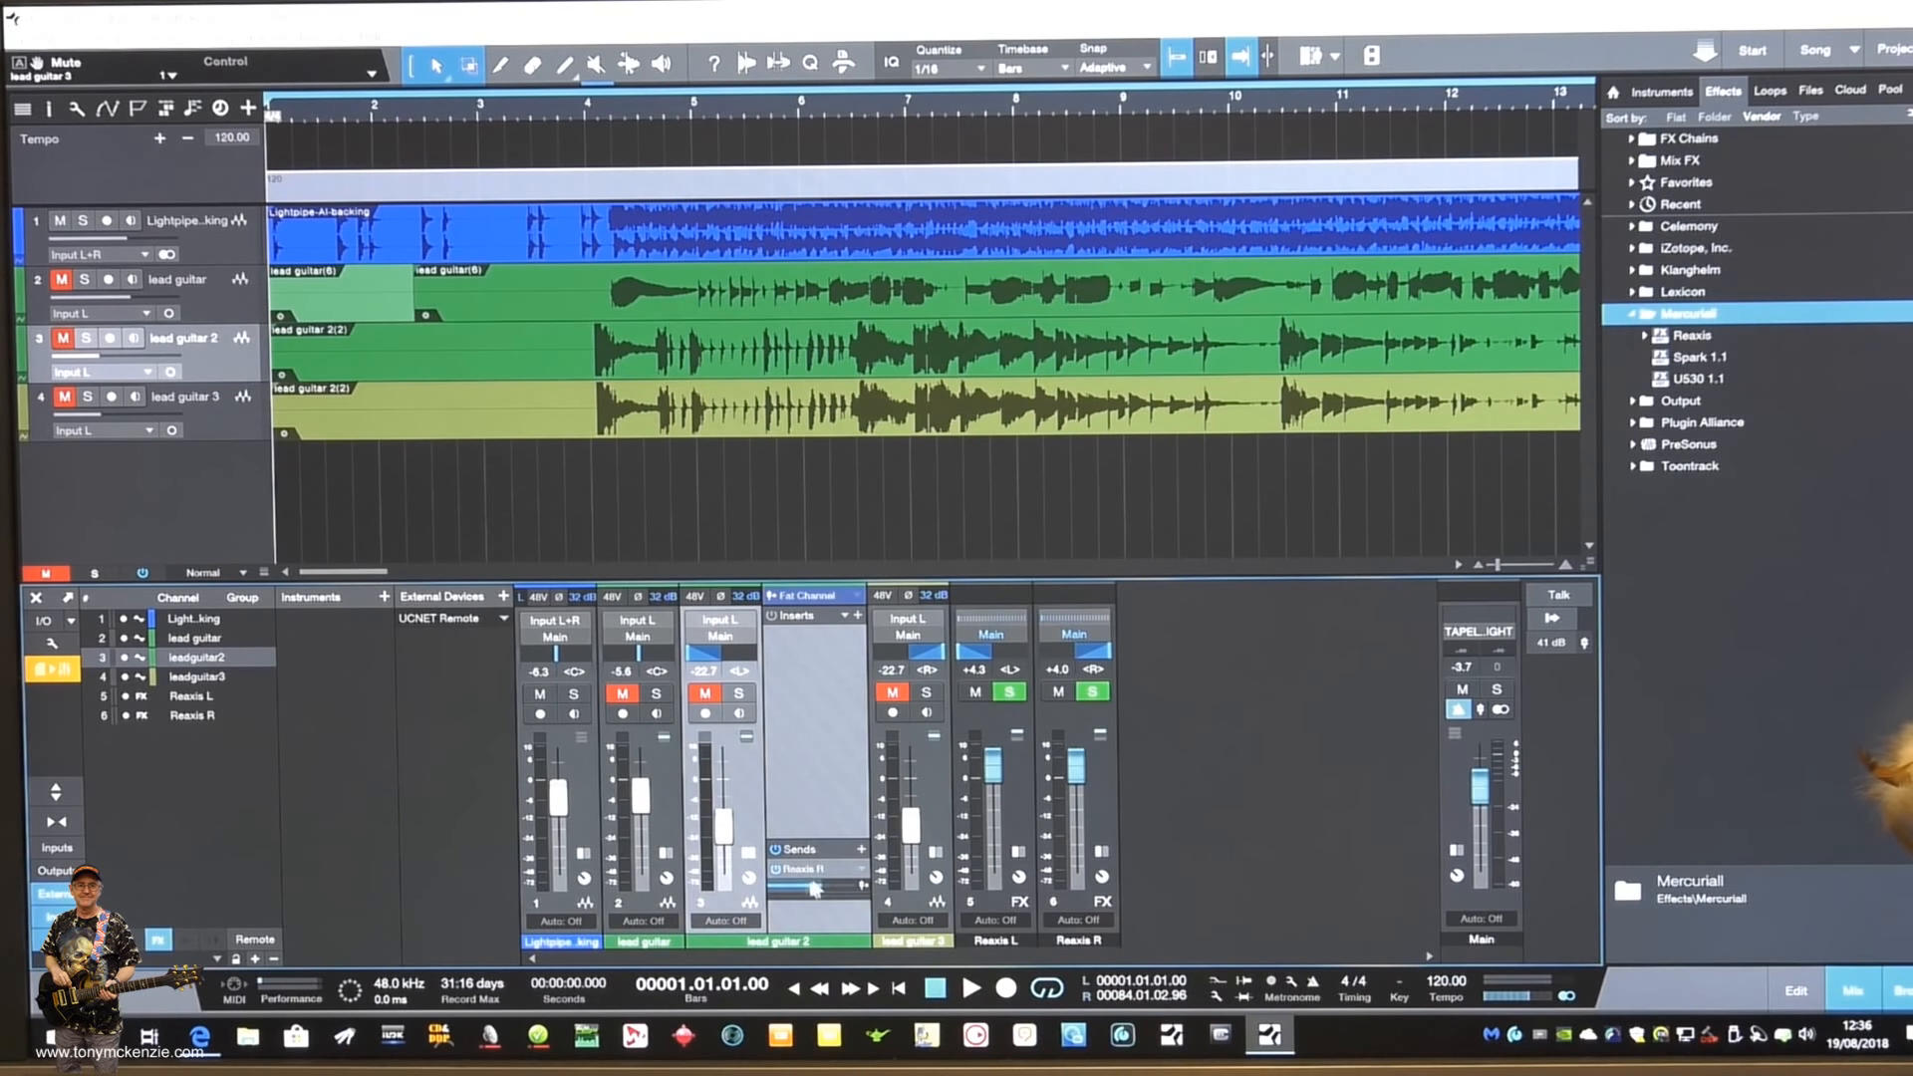
double_click(740, 777)
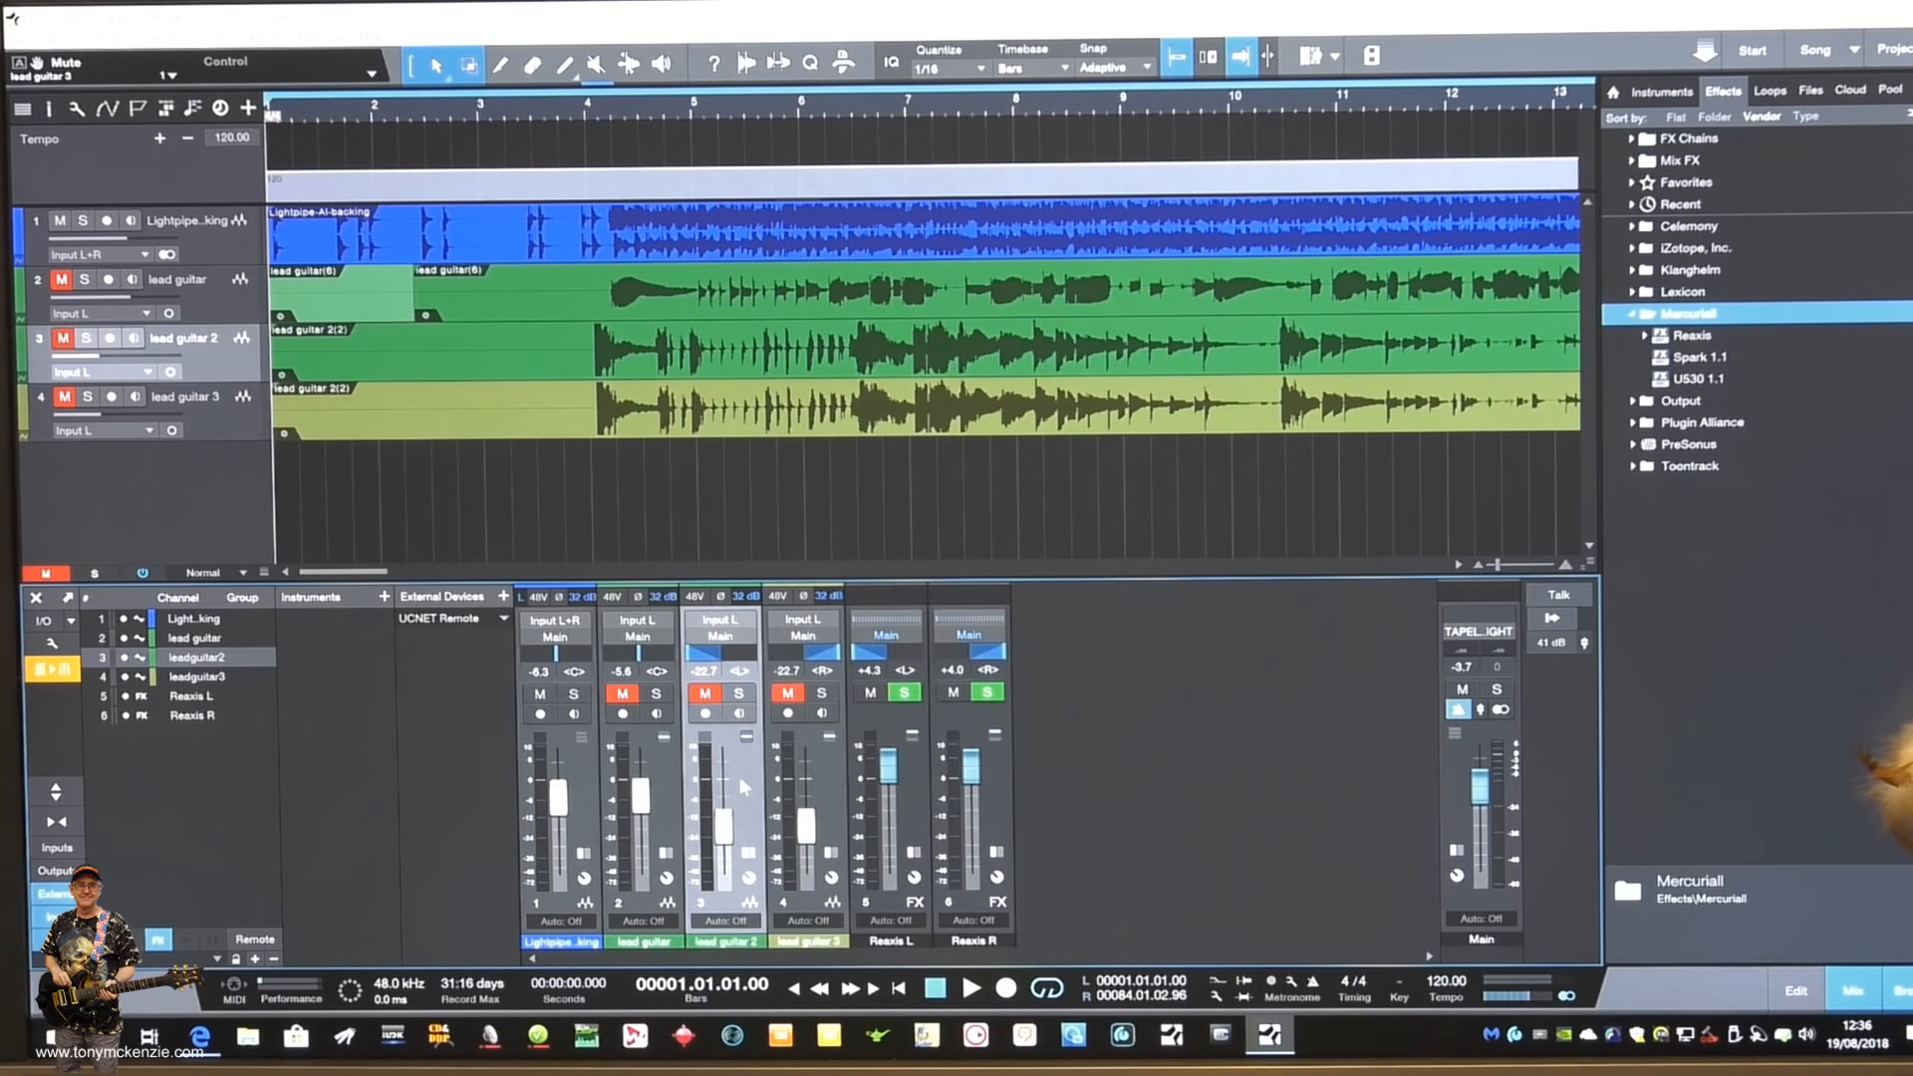
double_click(831, 764)
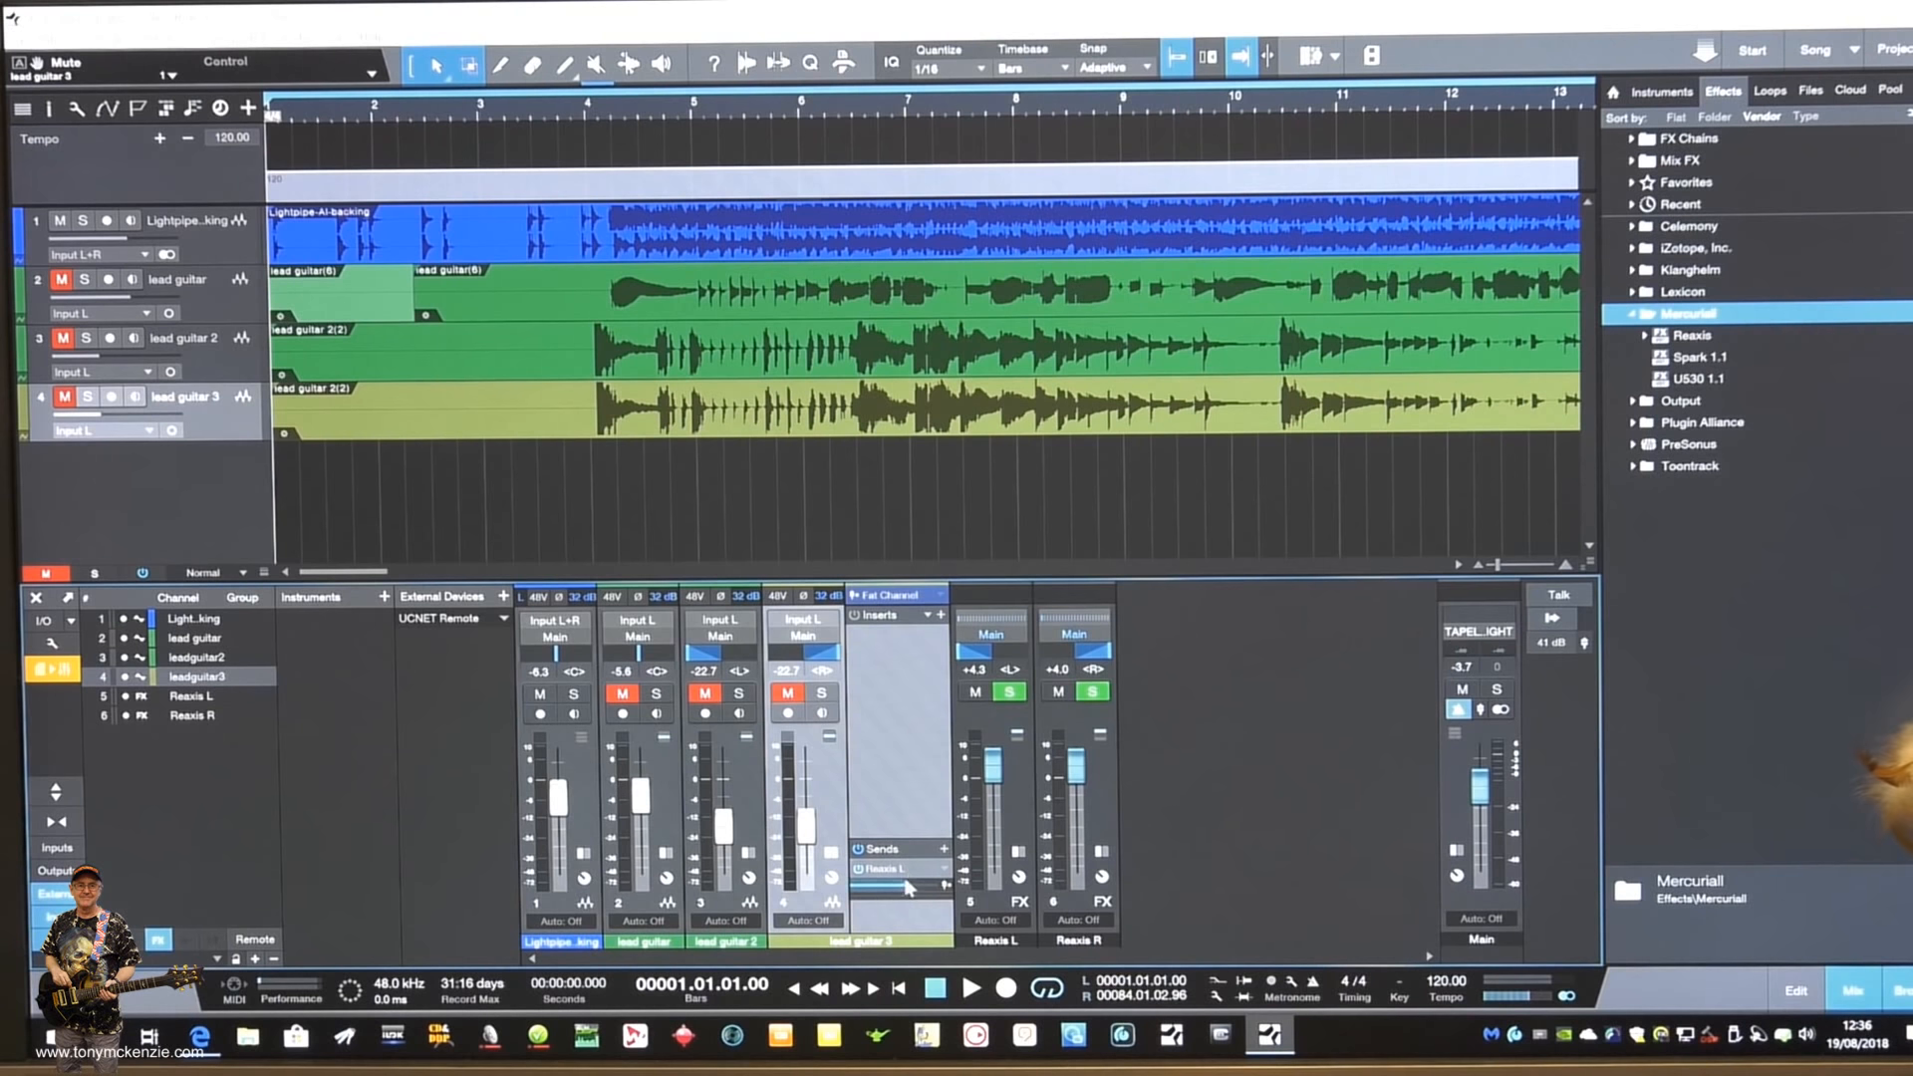
double_click(826, 775)
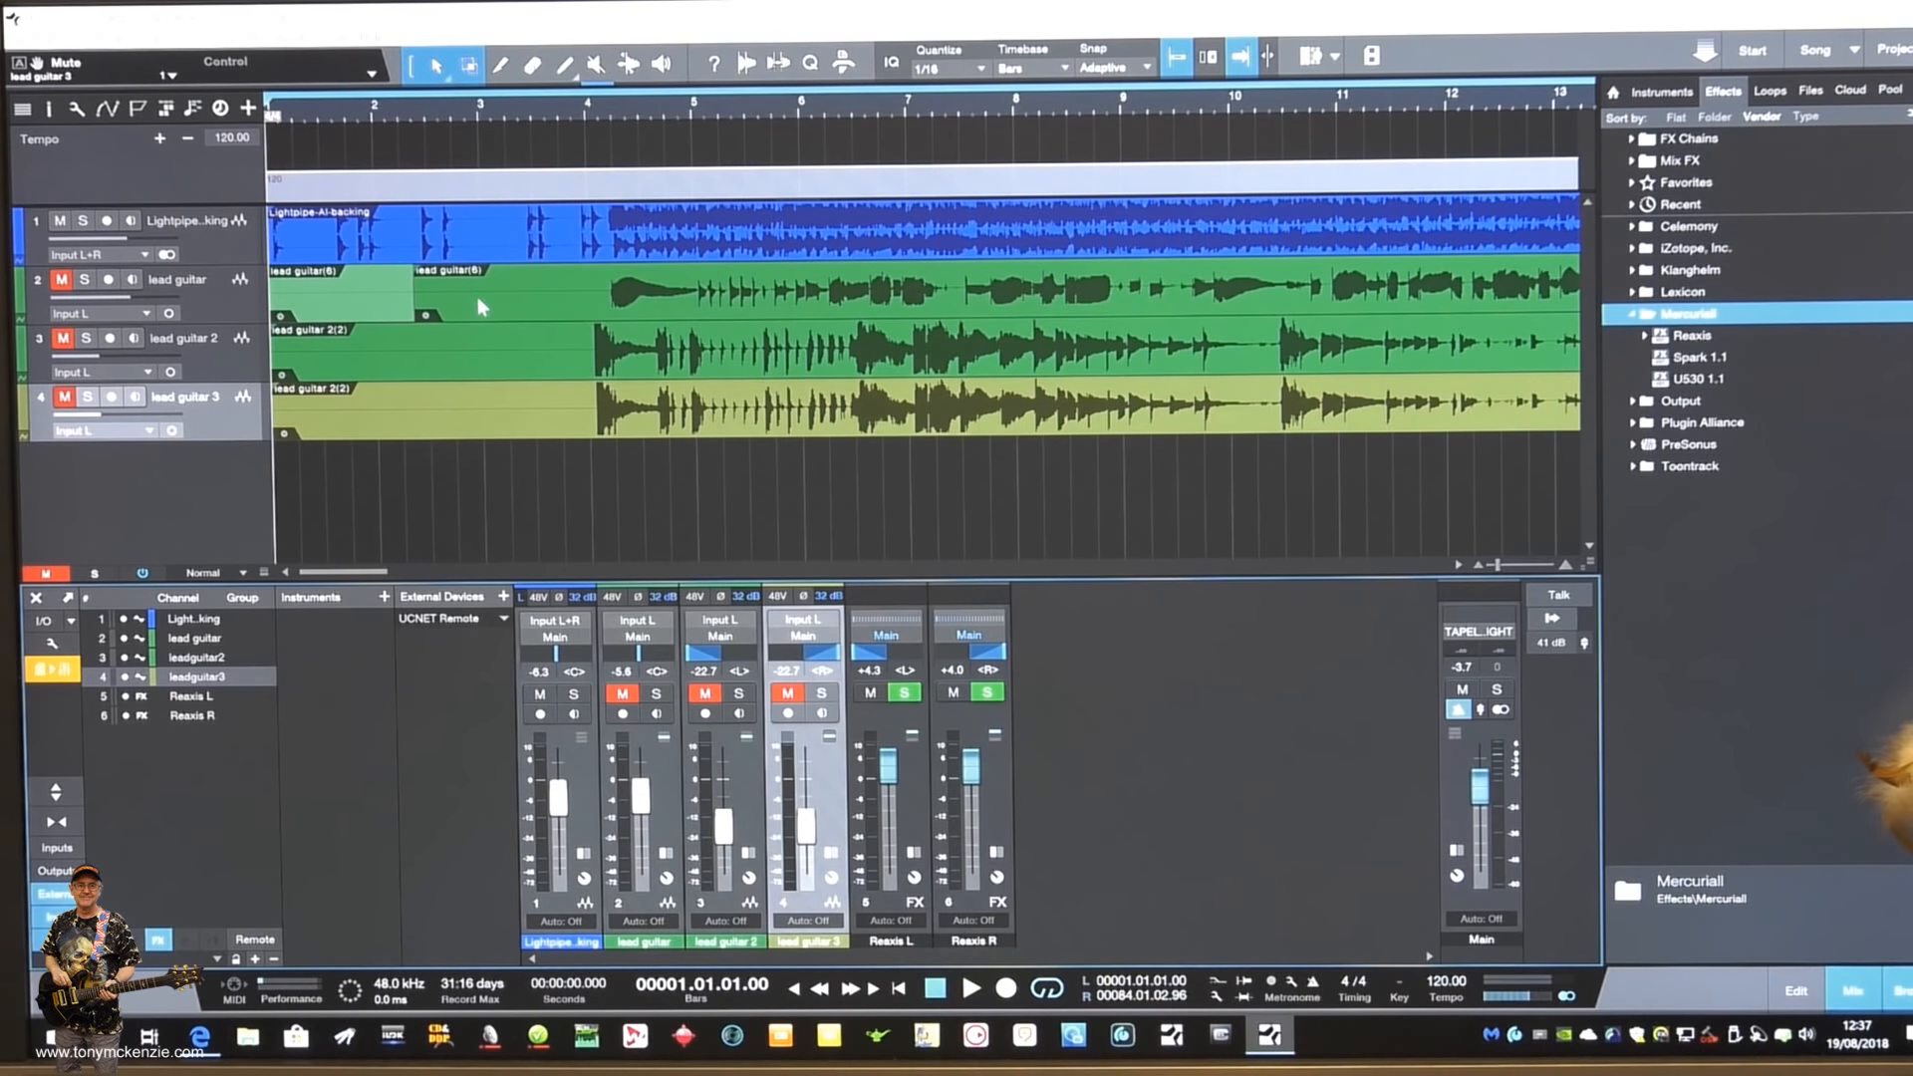
- Mute the Lightpipe backing track, unmute the lead guitar track, and play the lead guitar on its own from the start
click(61, 222)
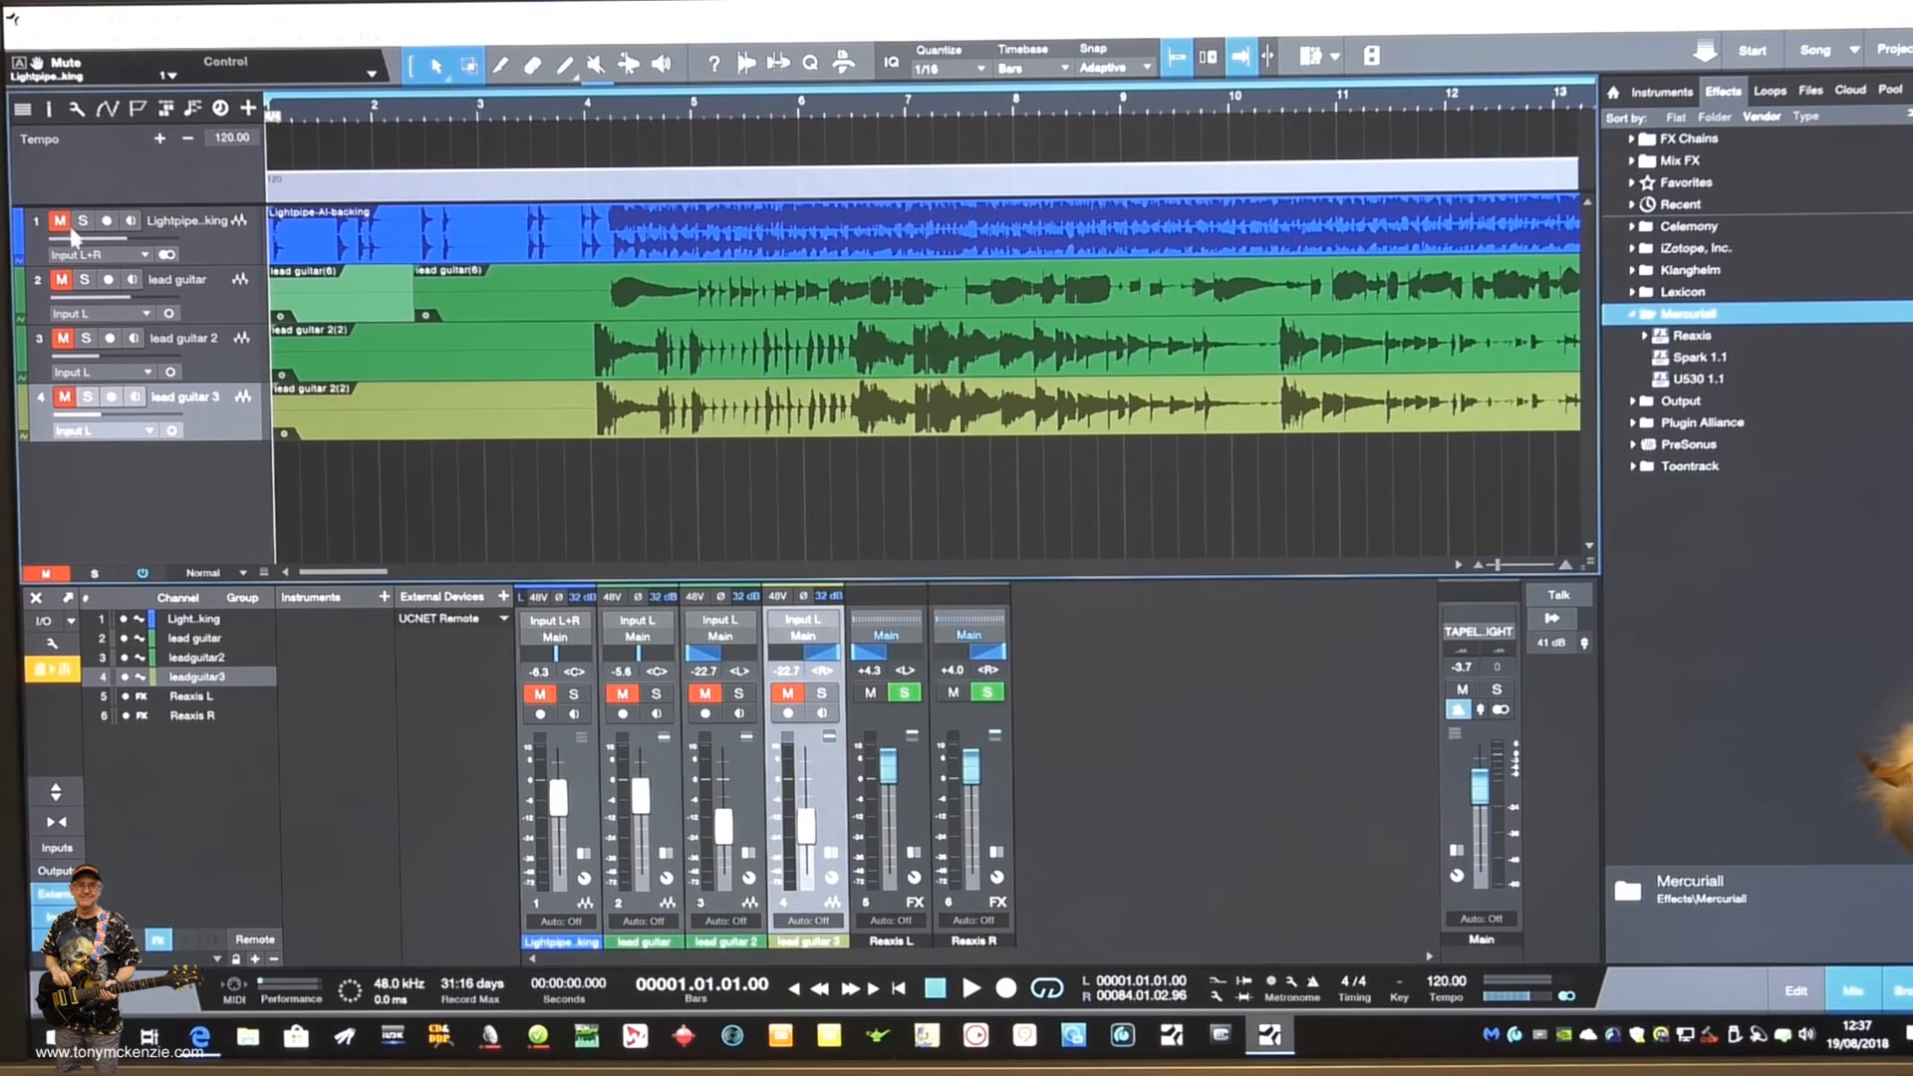
click(61, 280)
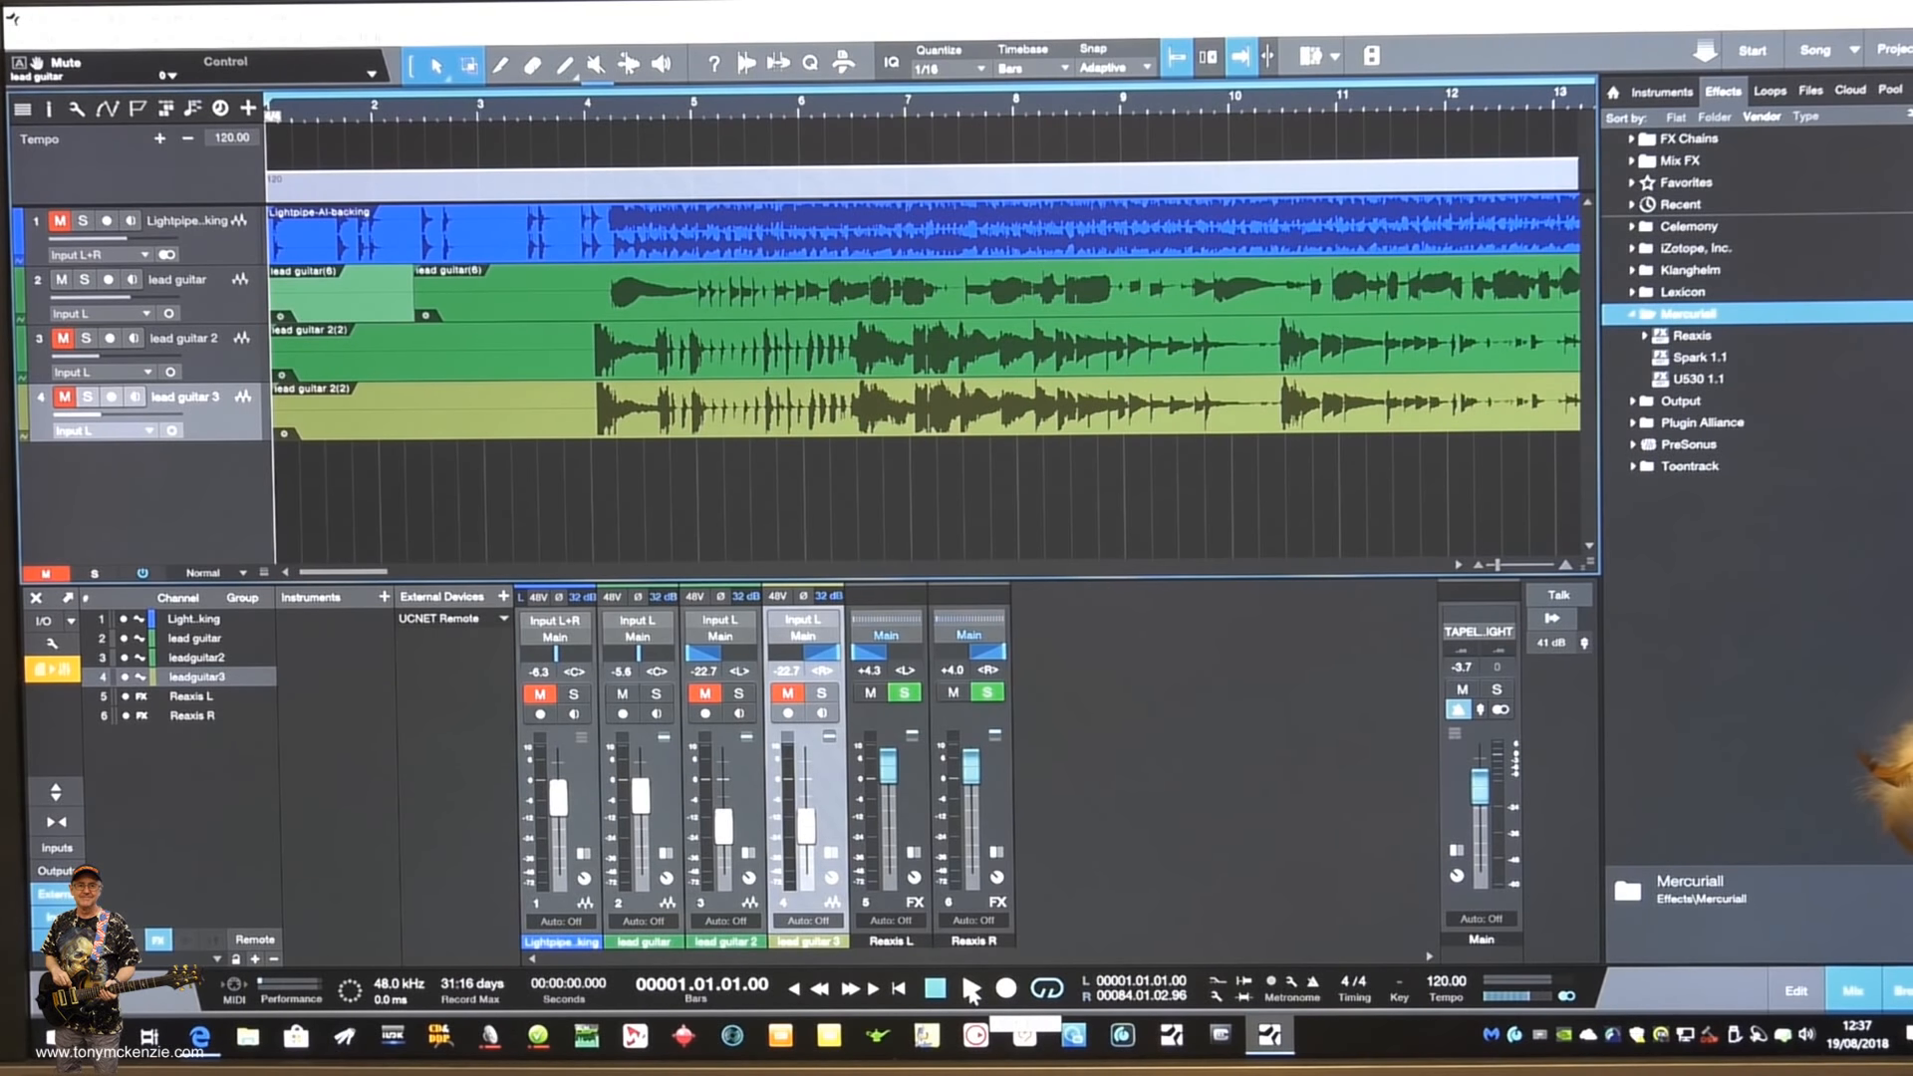
click(539, 313)
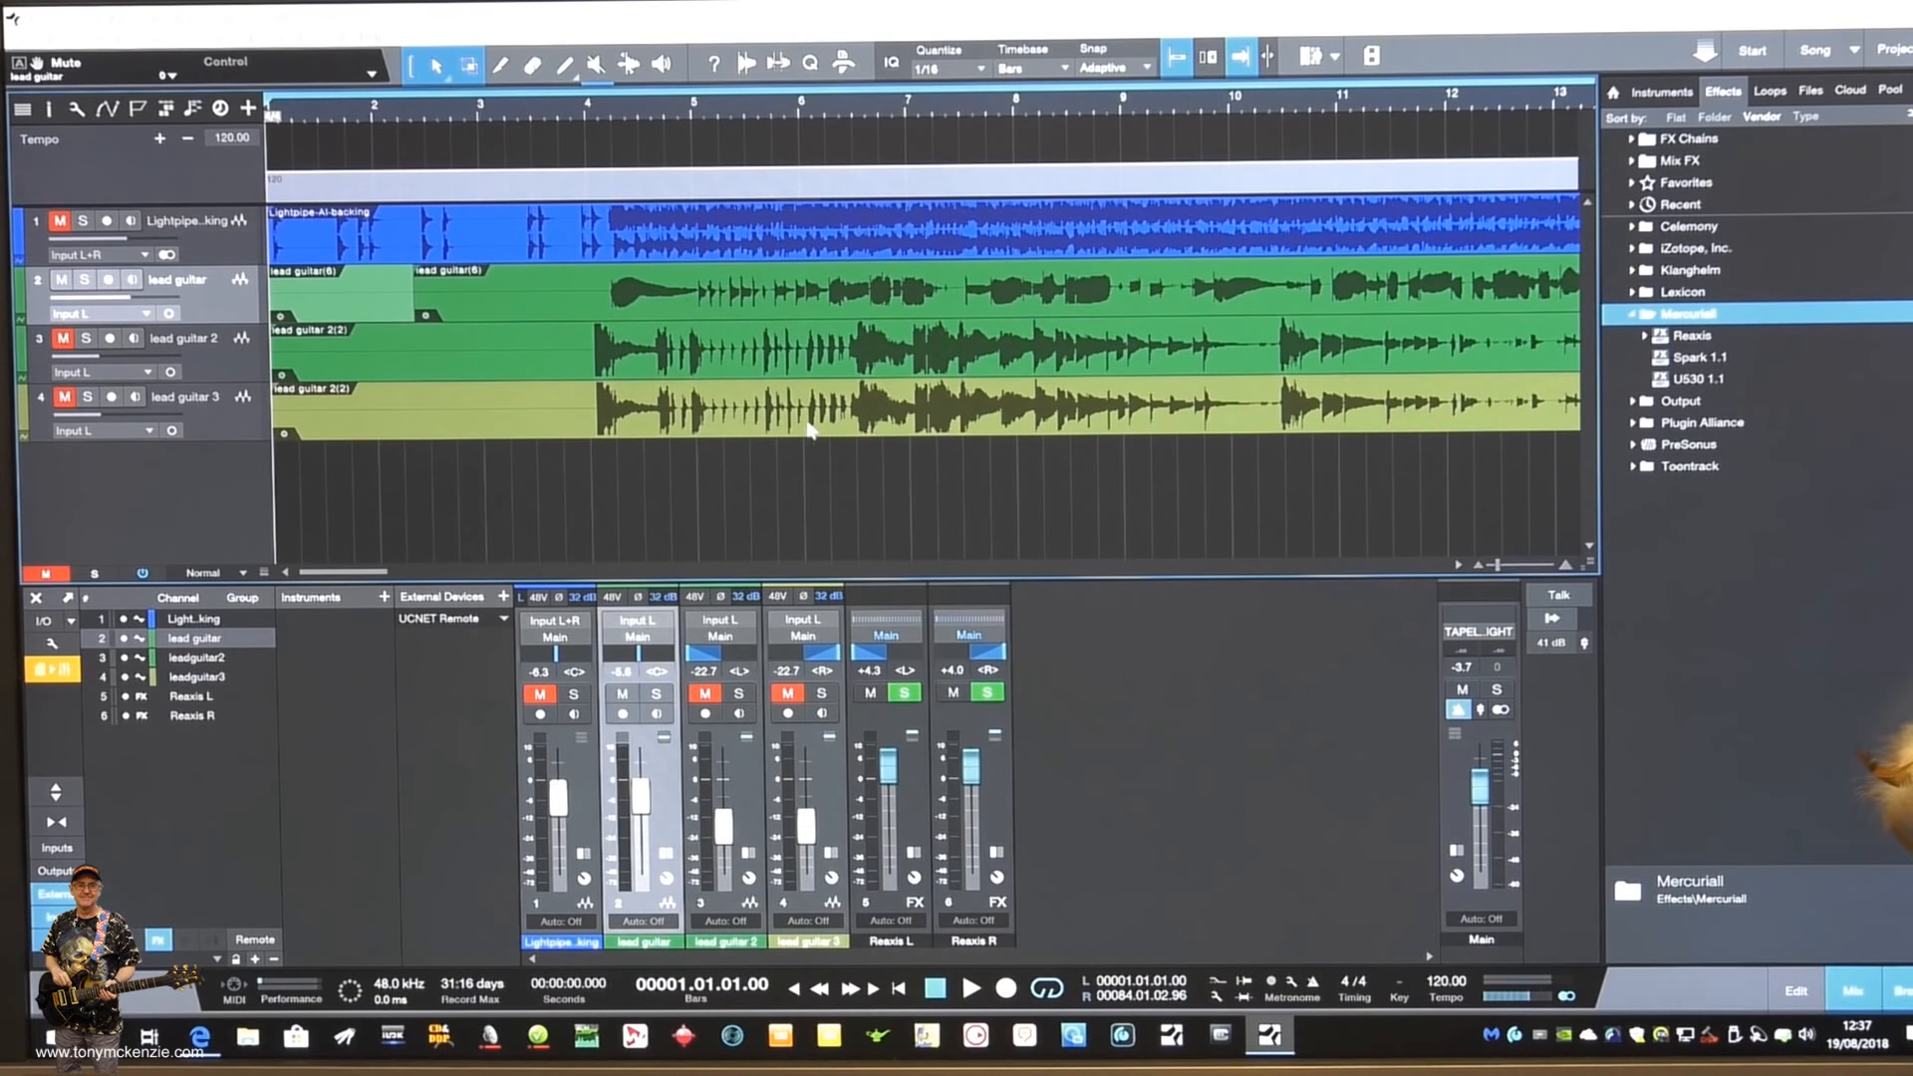
click(967, 992)
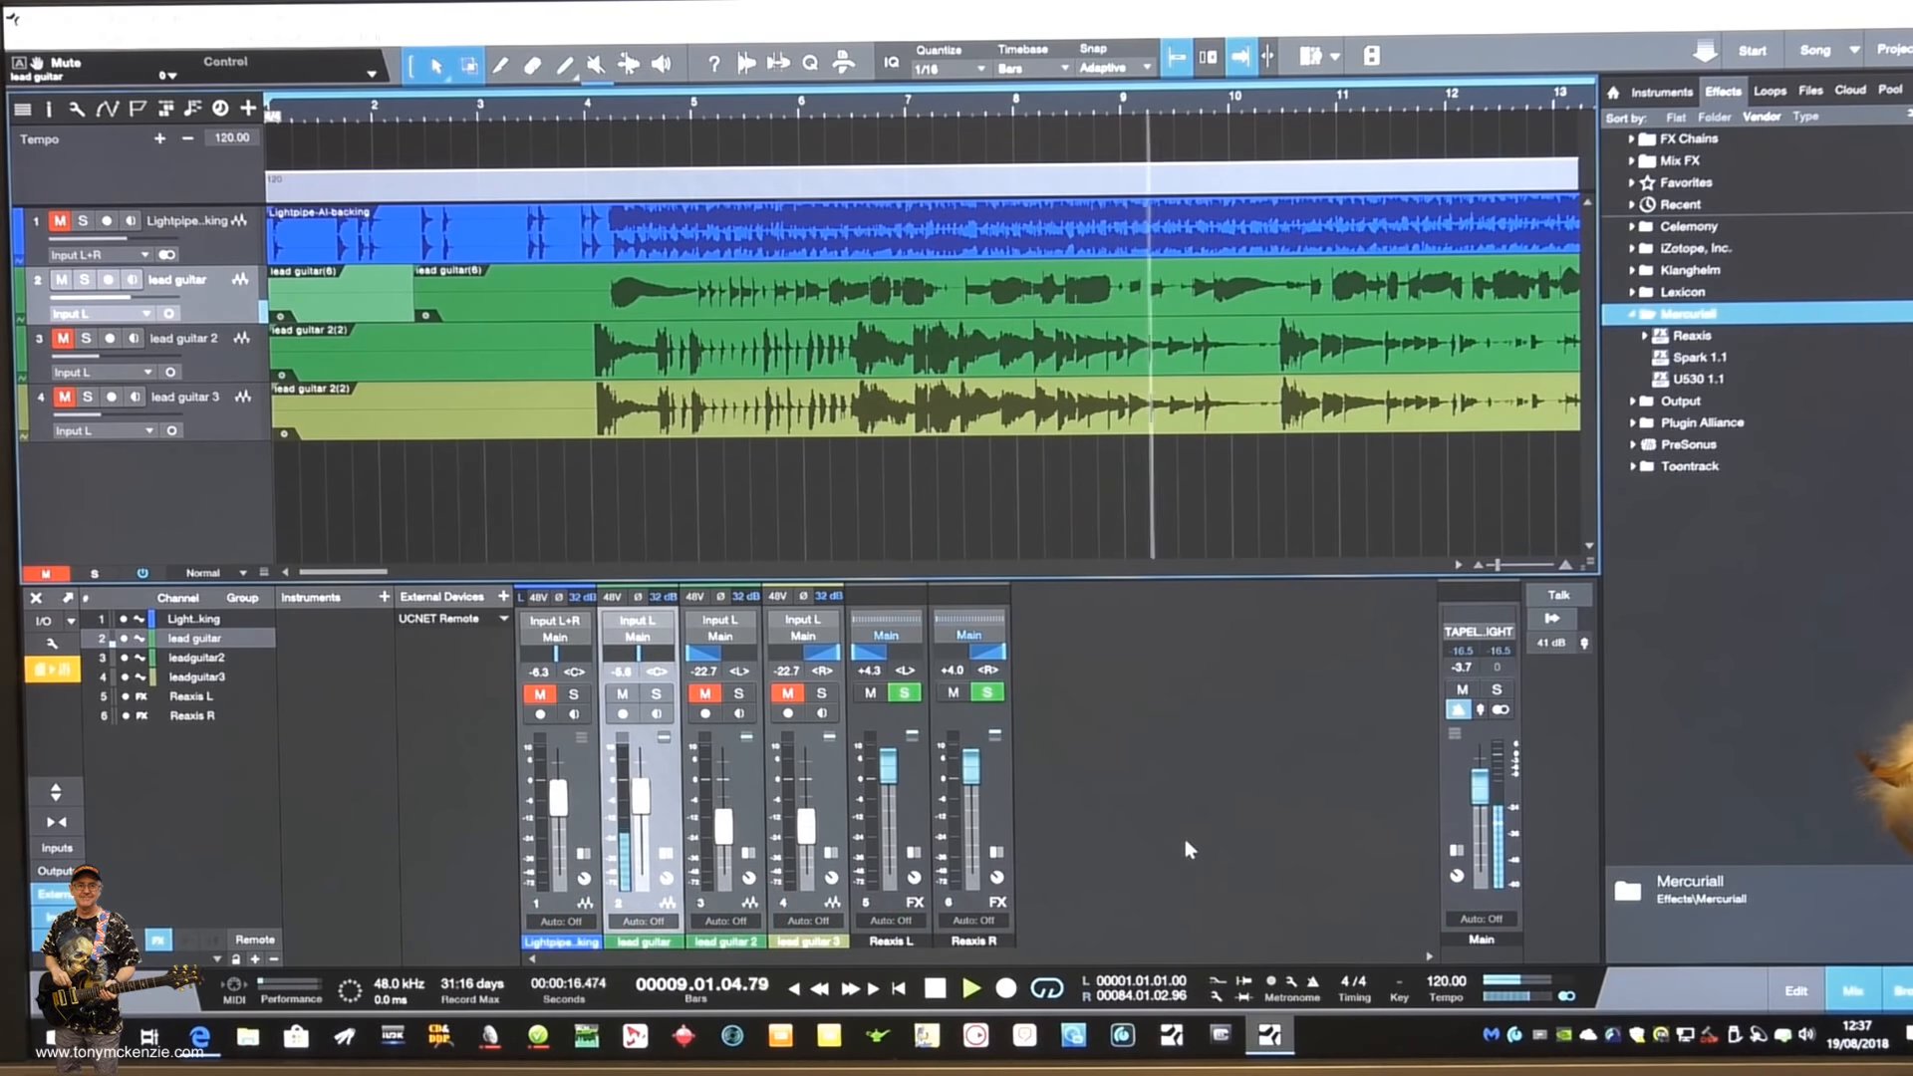
click(935, 987)
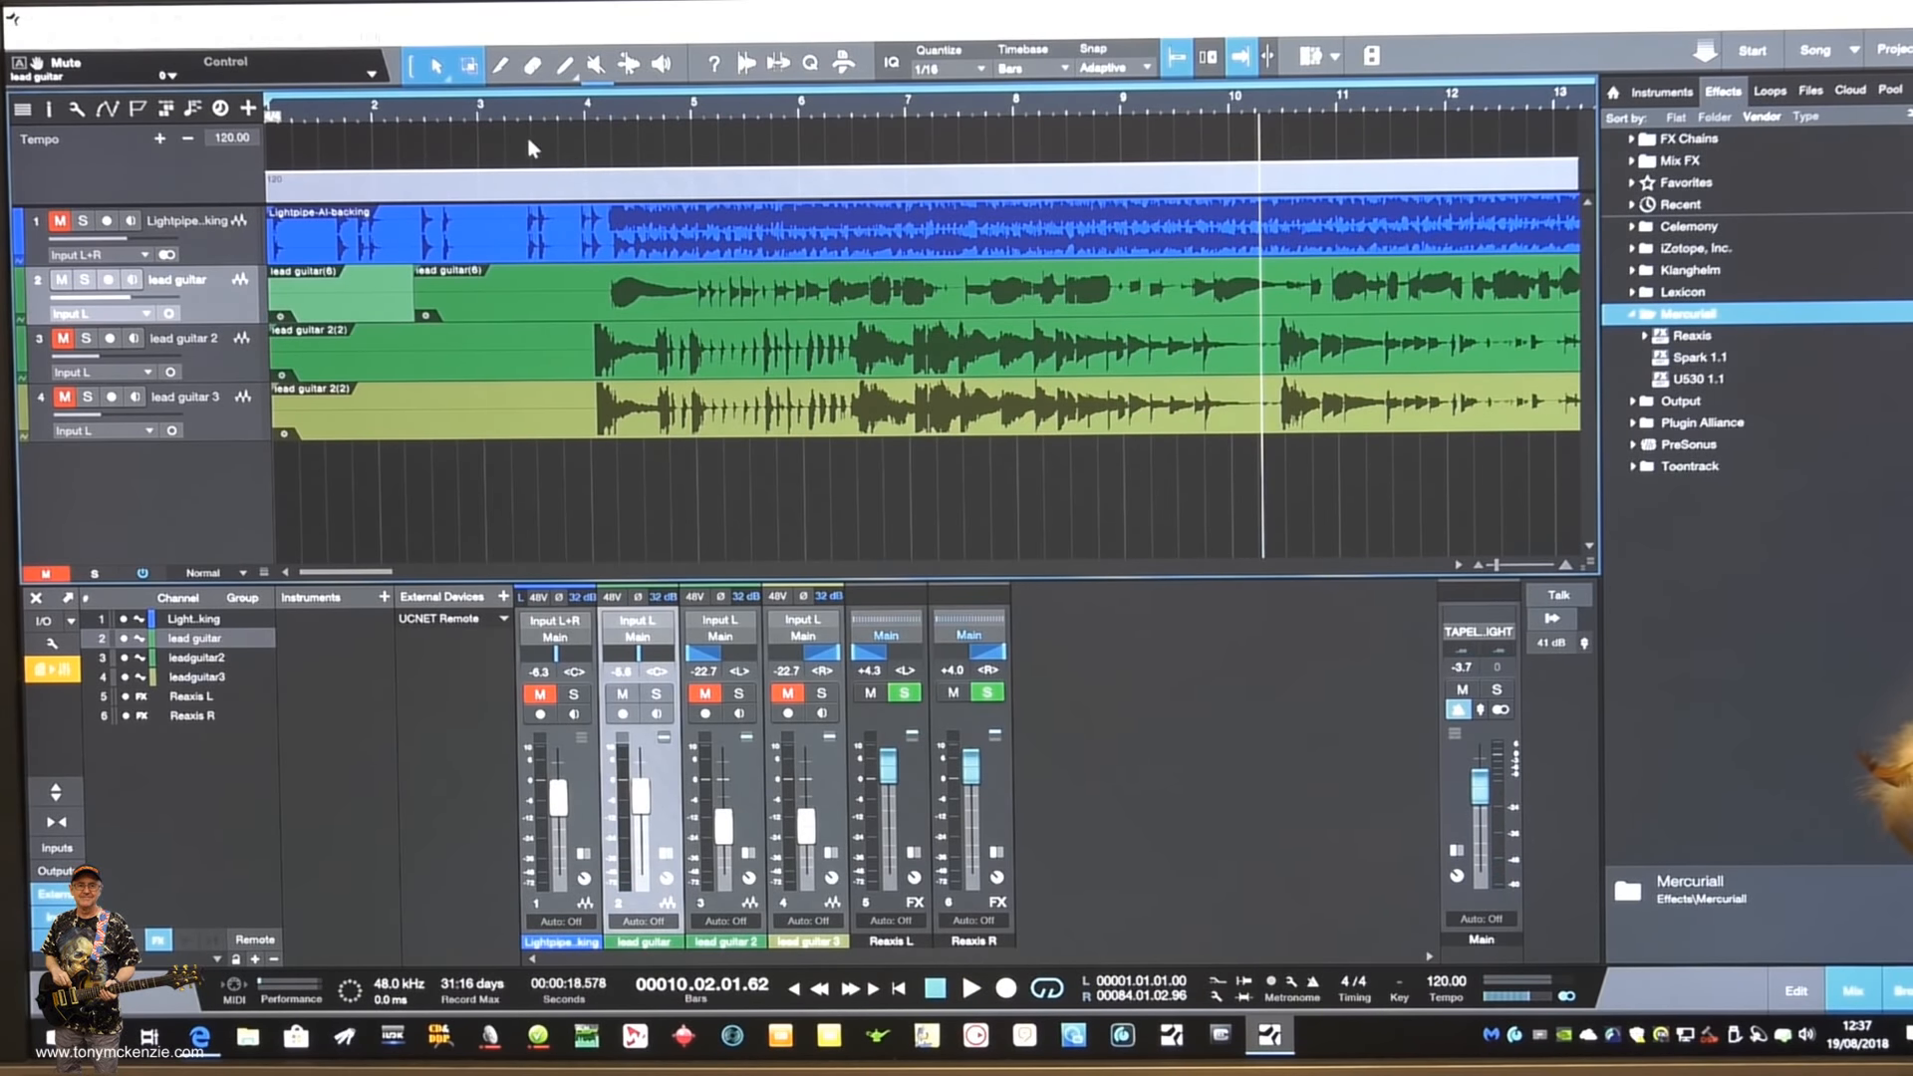
- Unmute the backing track and play it together with the lead guitar from bar 3, before the guitar entry
click(551, 120)
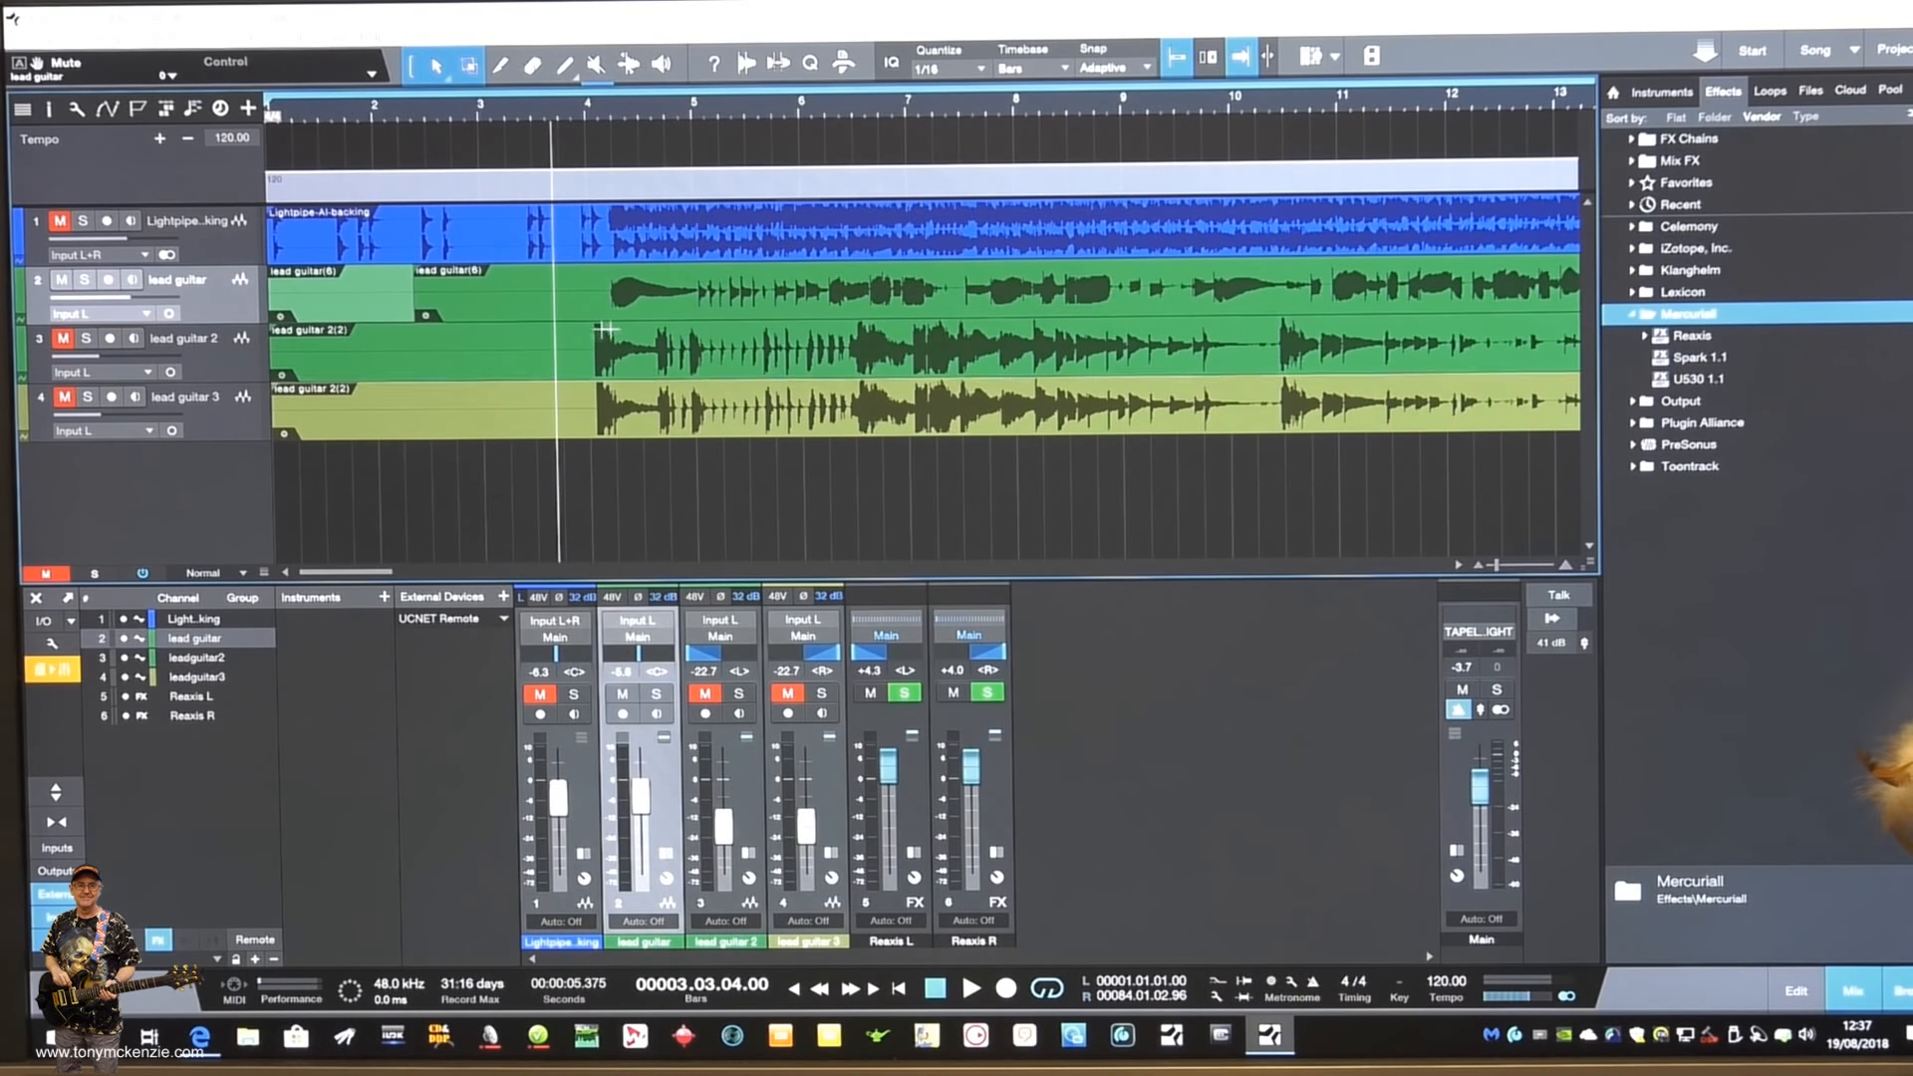
click(59, 220)
key(space)
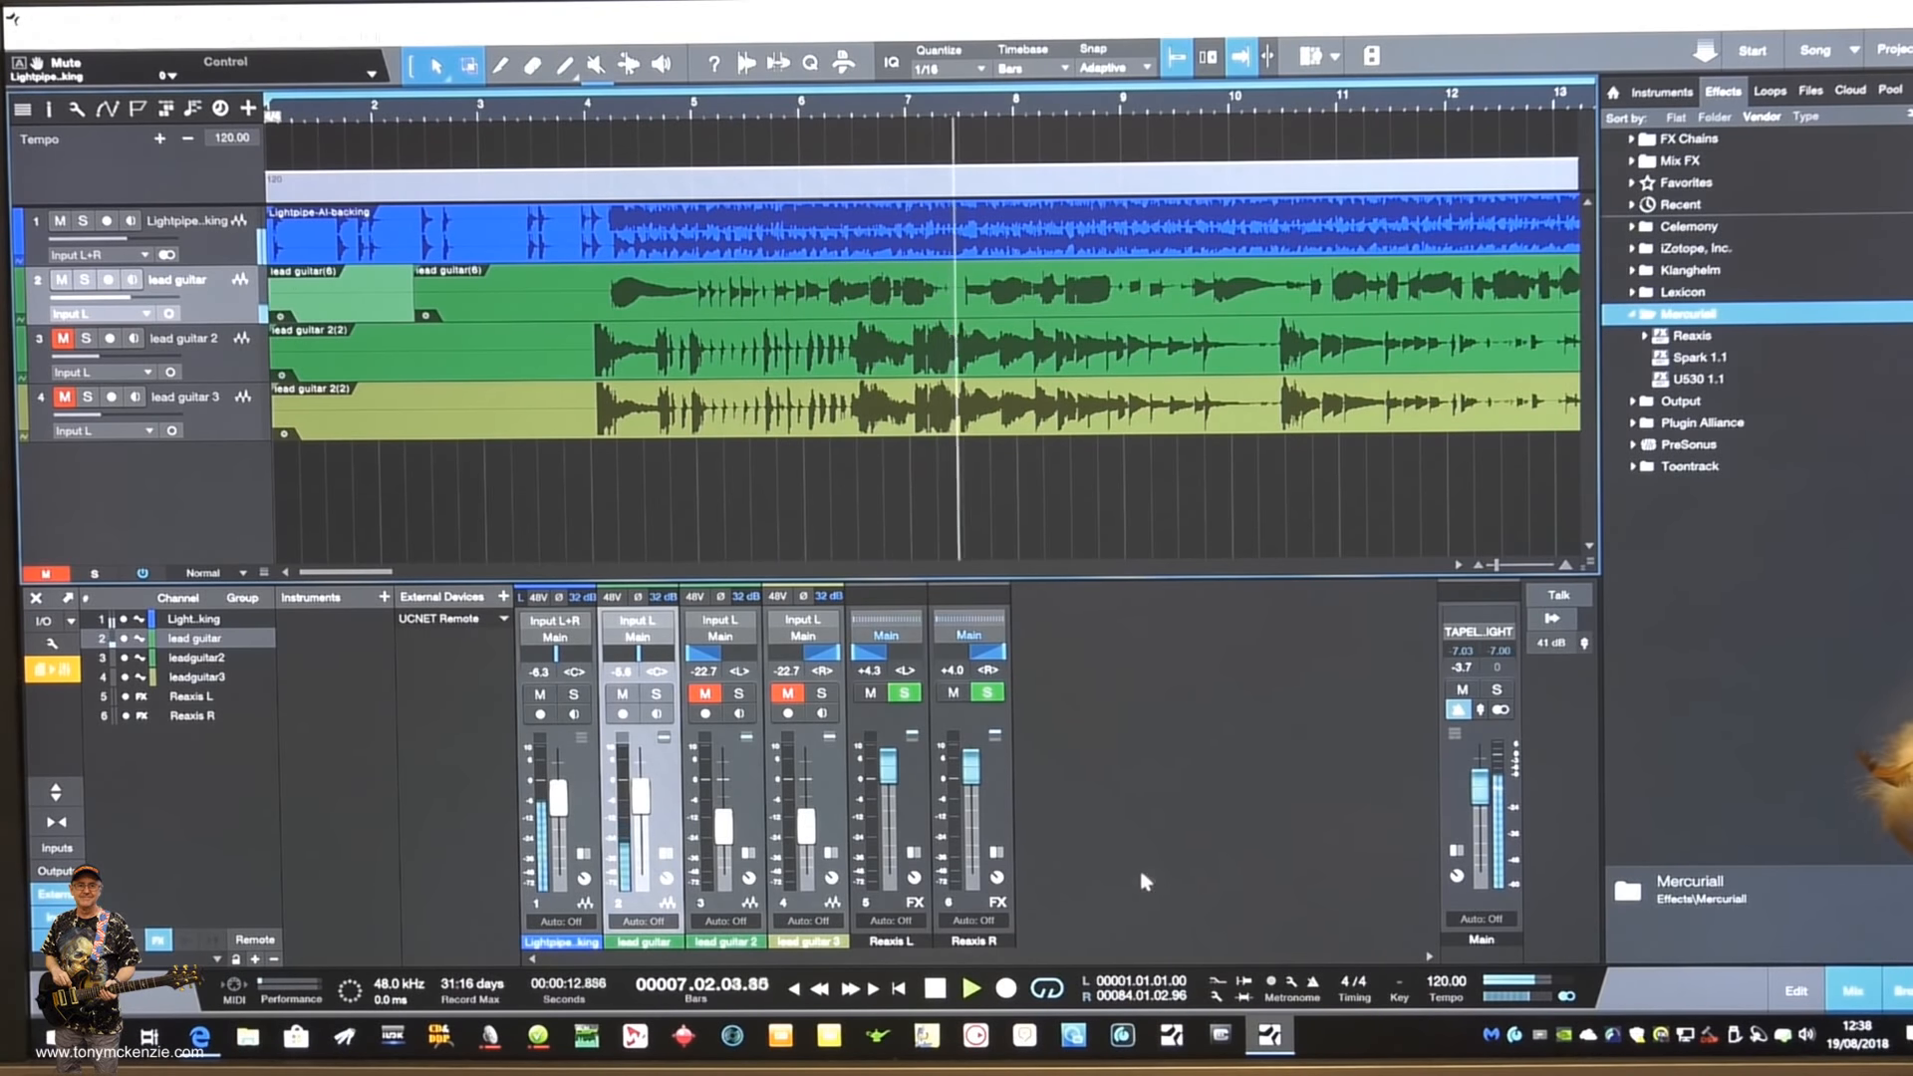
key(space)
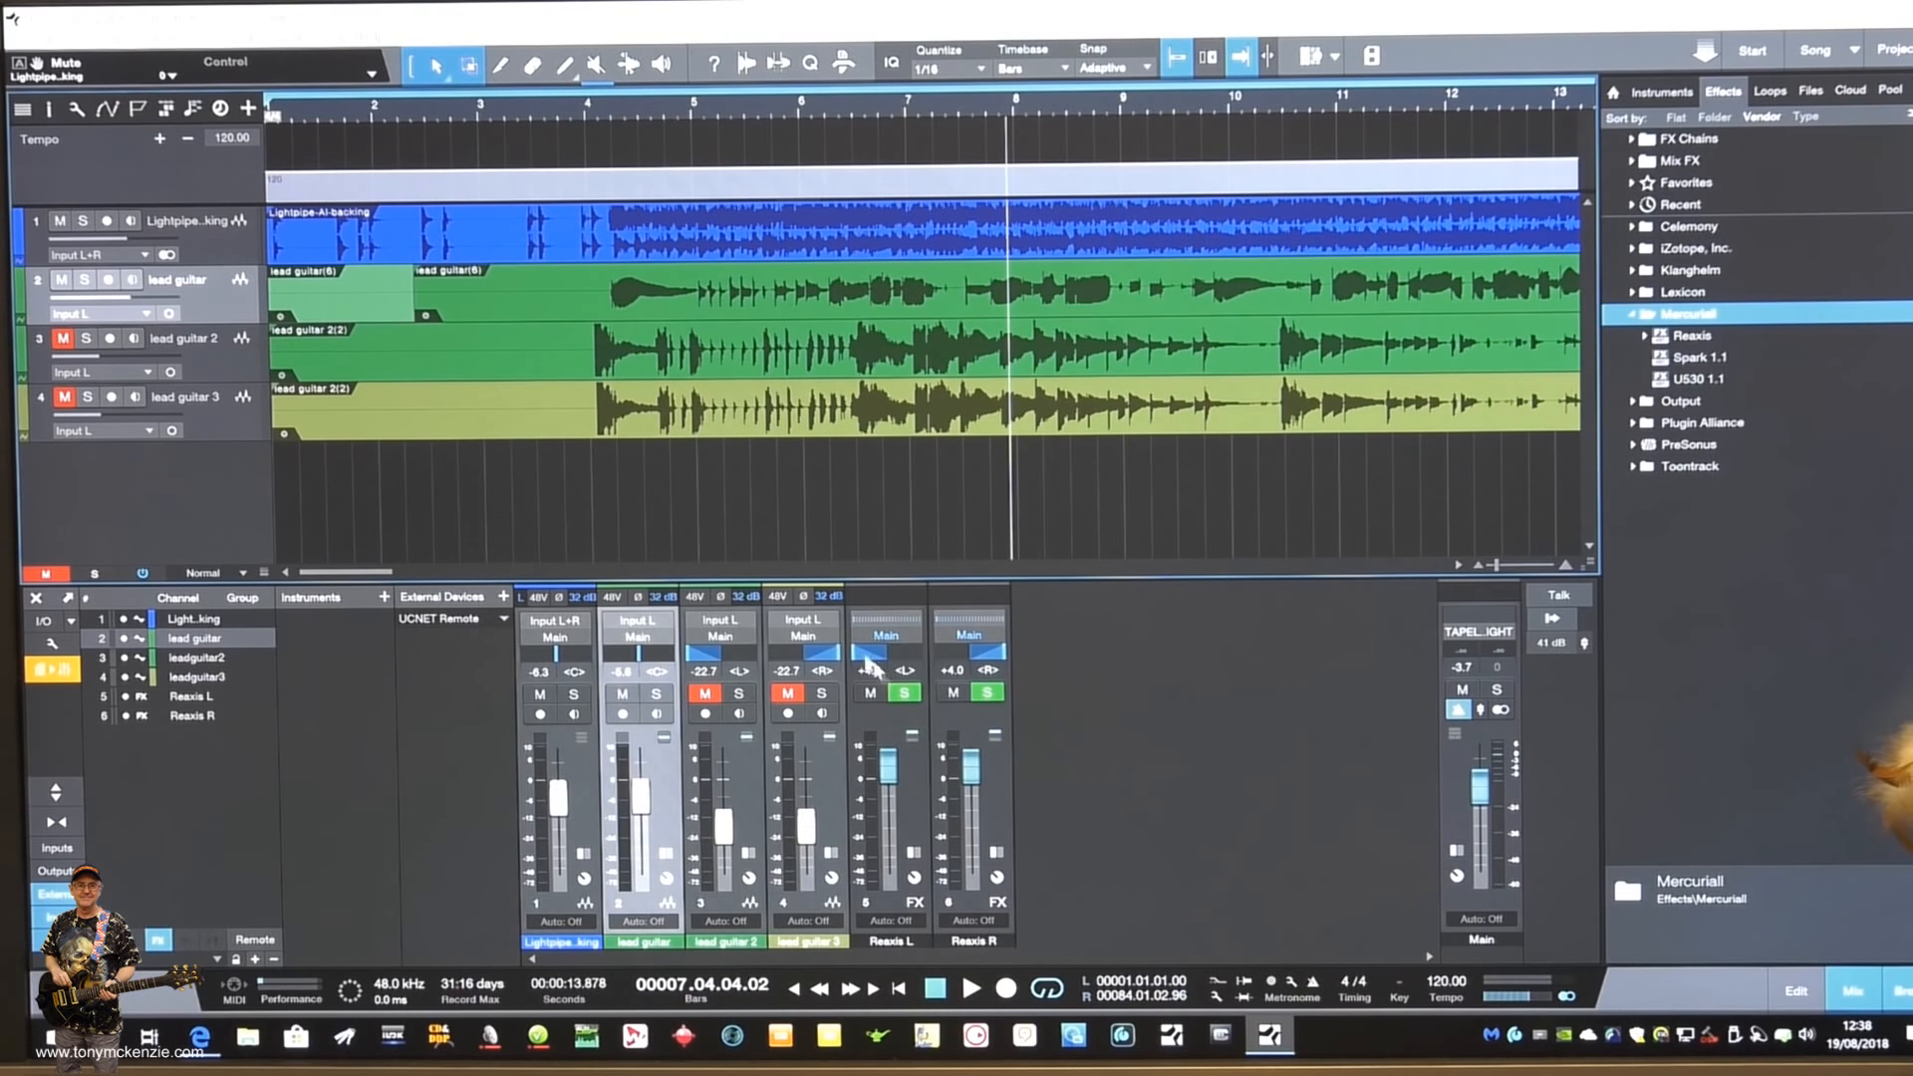
- Unmute the lead guitar 2 and lead guitar 3 tracks and return the playhead to the song start
double_click(48, 279)
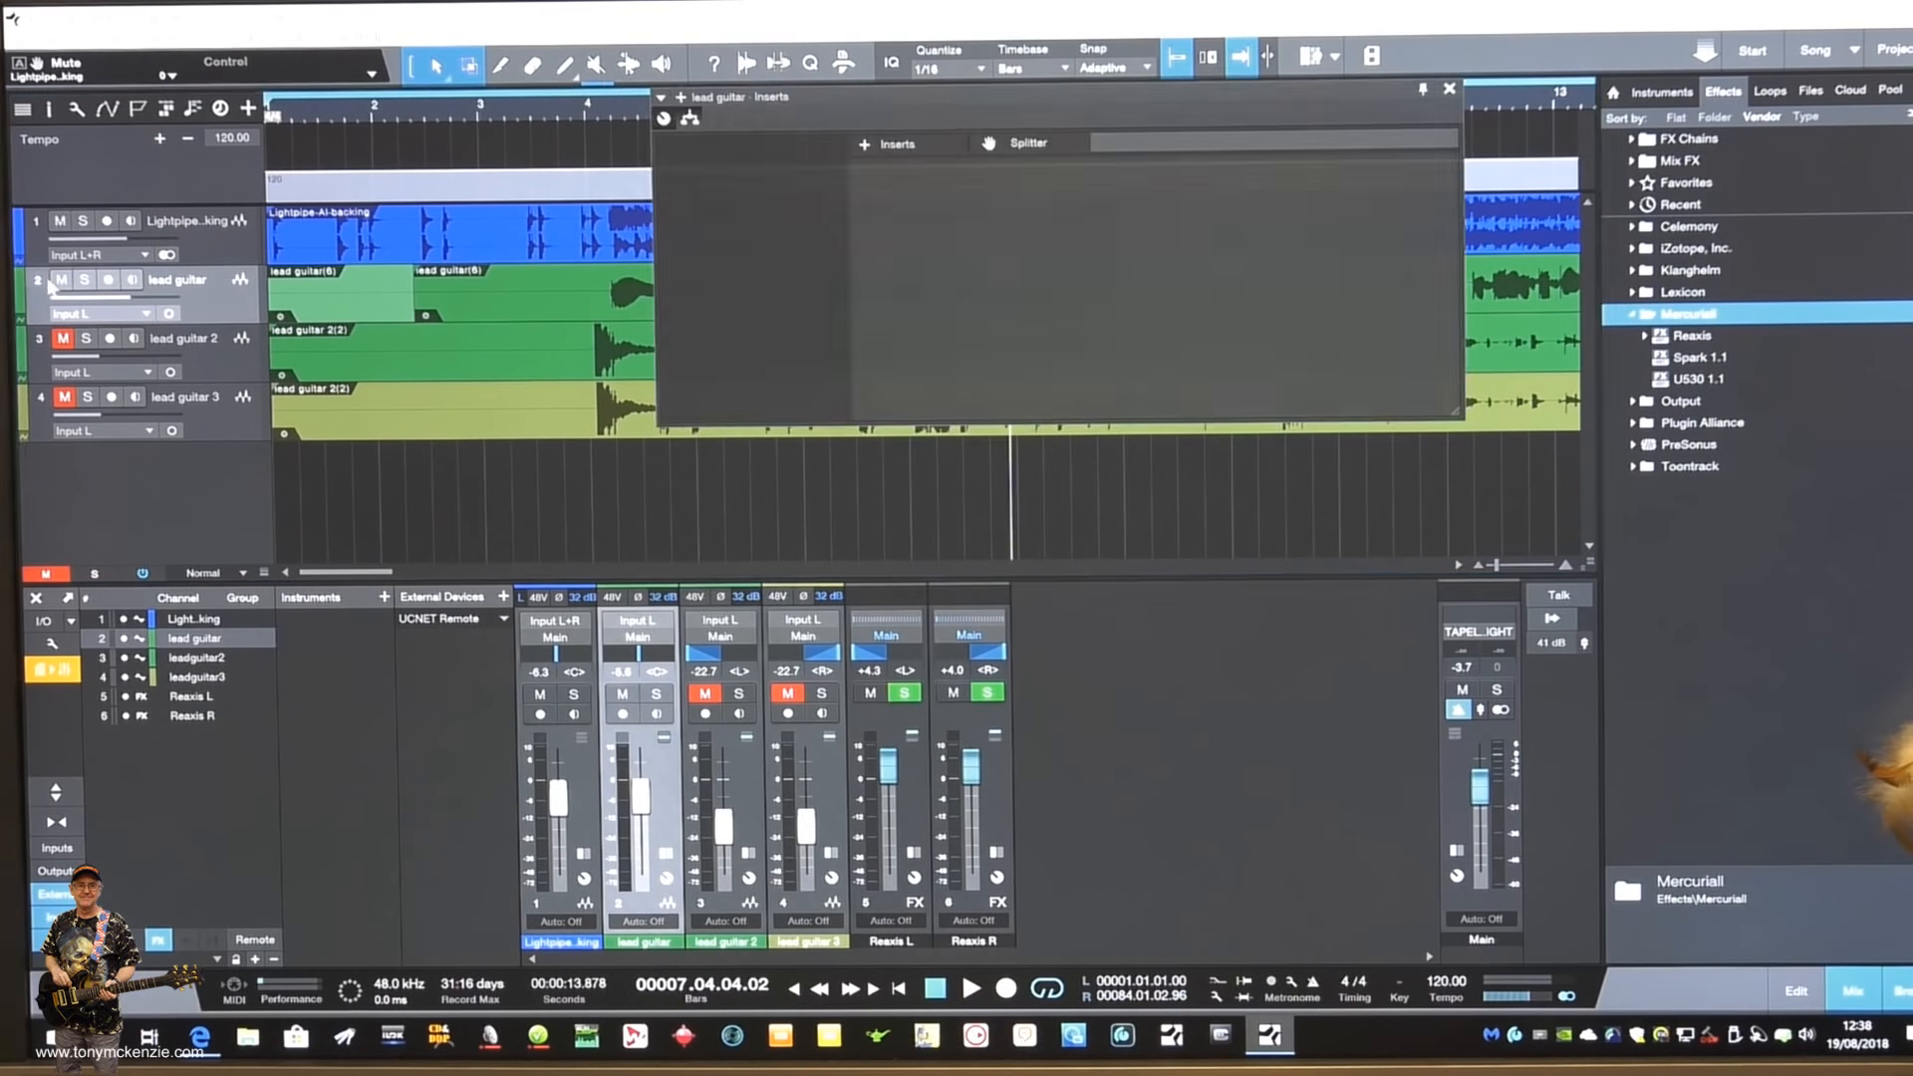
click(68, 342)
click(68, 401)
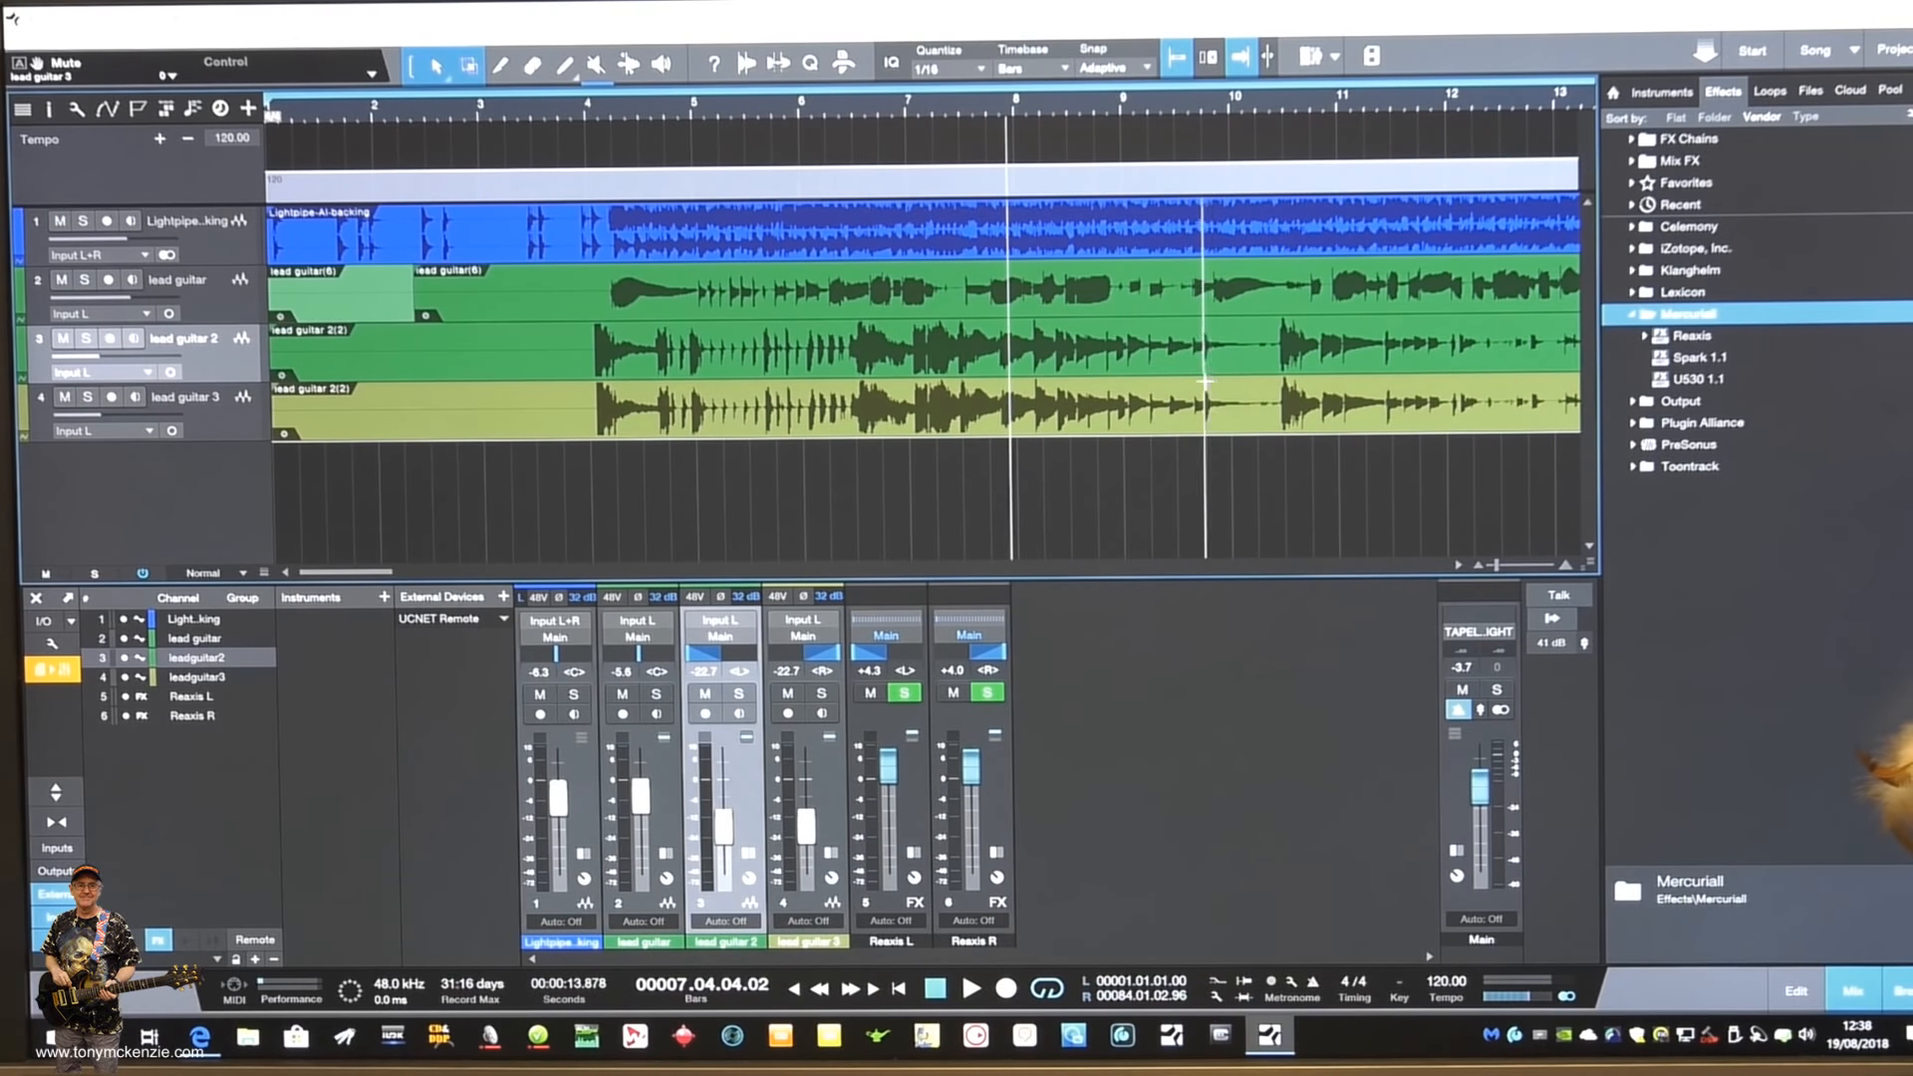
click(898, 990)
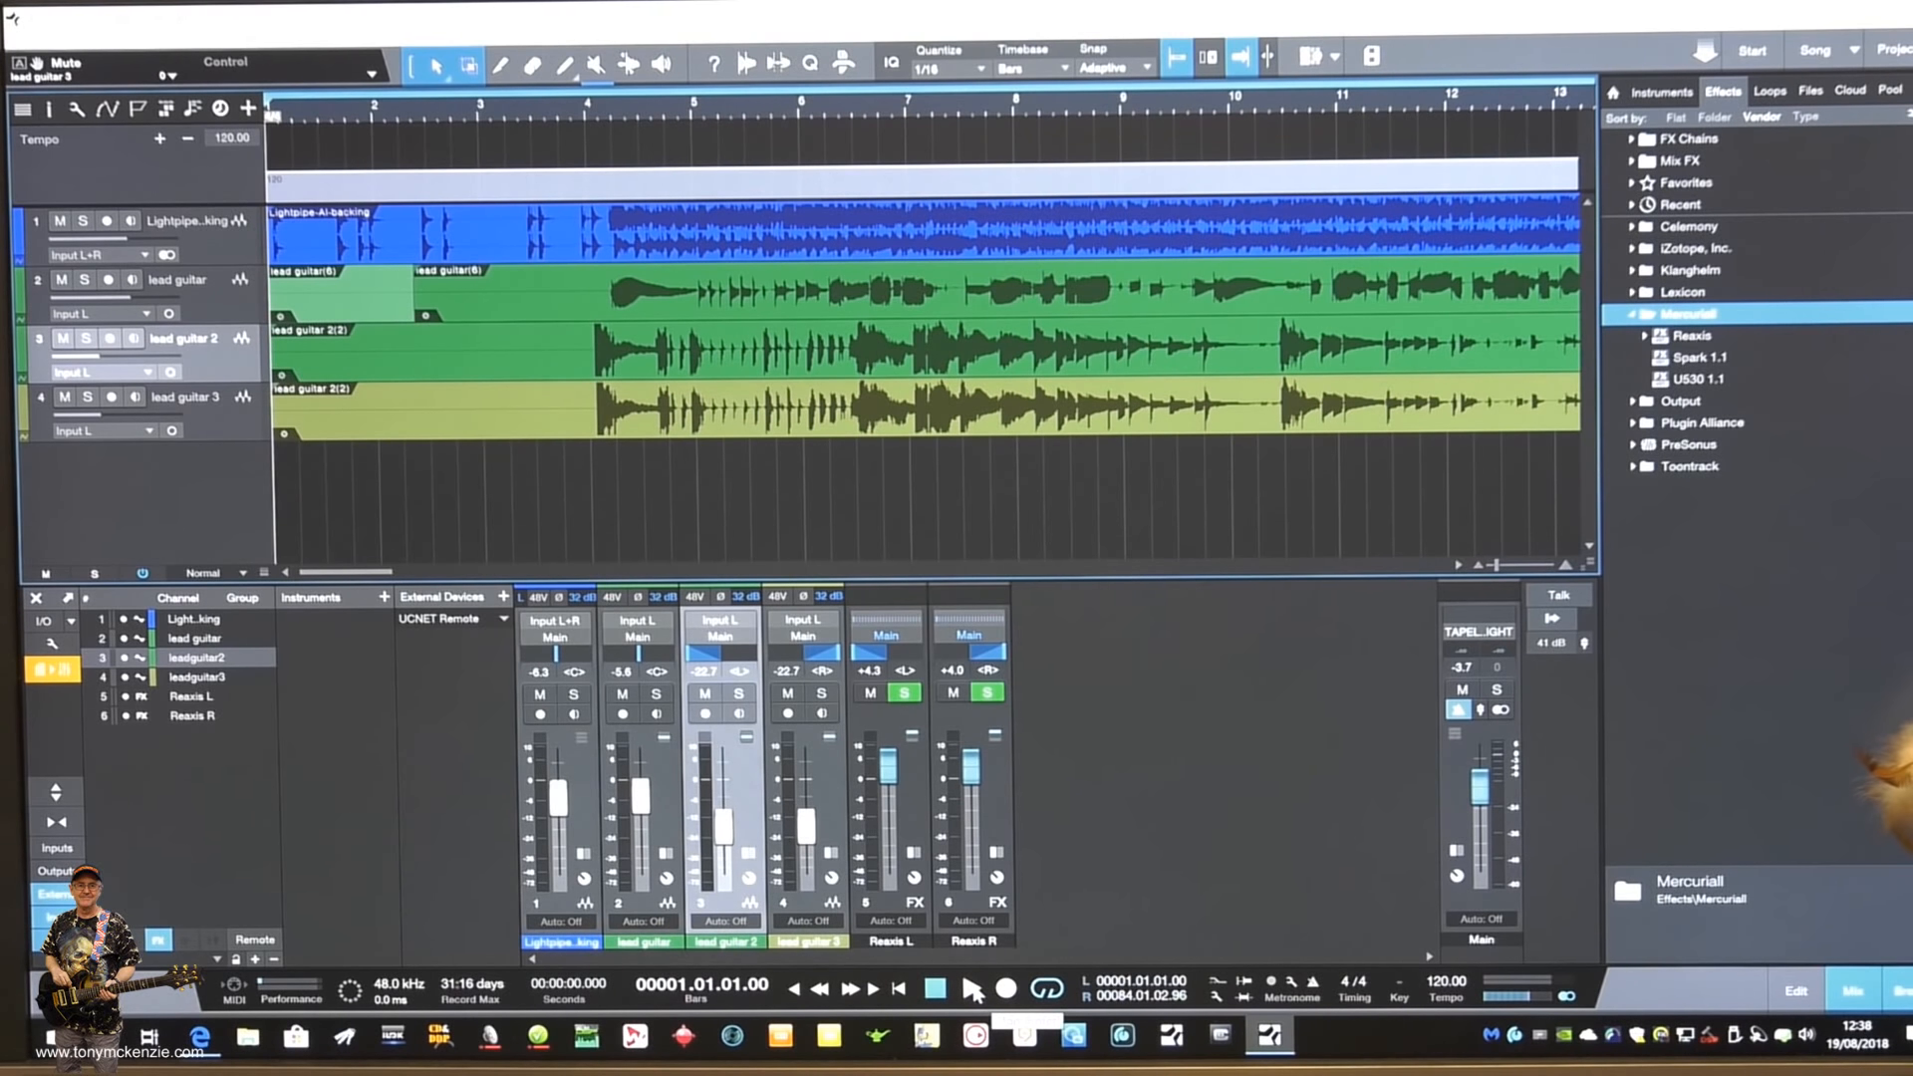
- Play the full mix while raising lead guitar 2 to -7.0 dB and lead guitar 3 to -7.3 dB, and stop playback
click(971, 988)
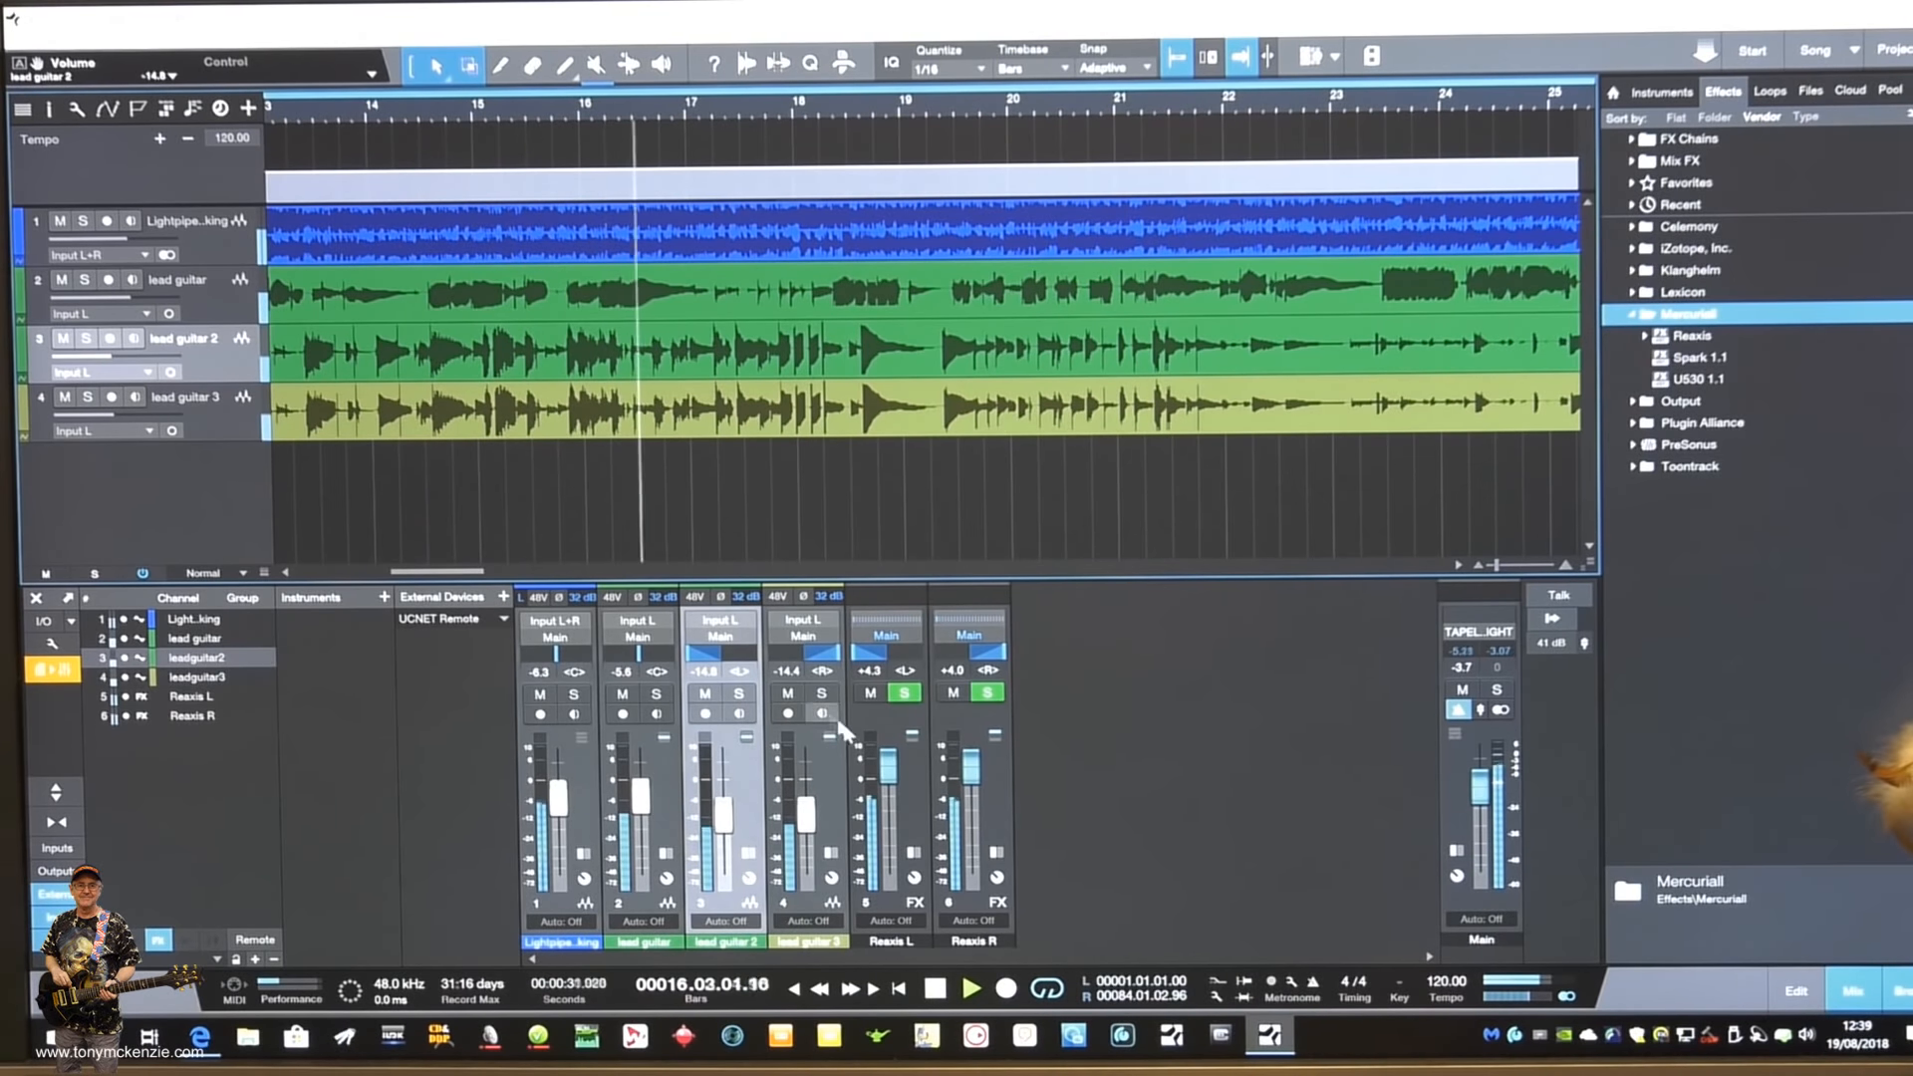
drag(731, 826, 814, 813)
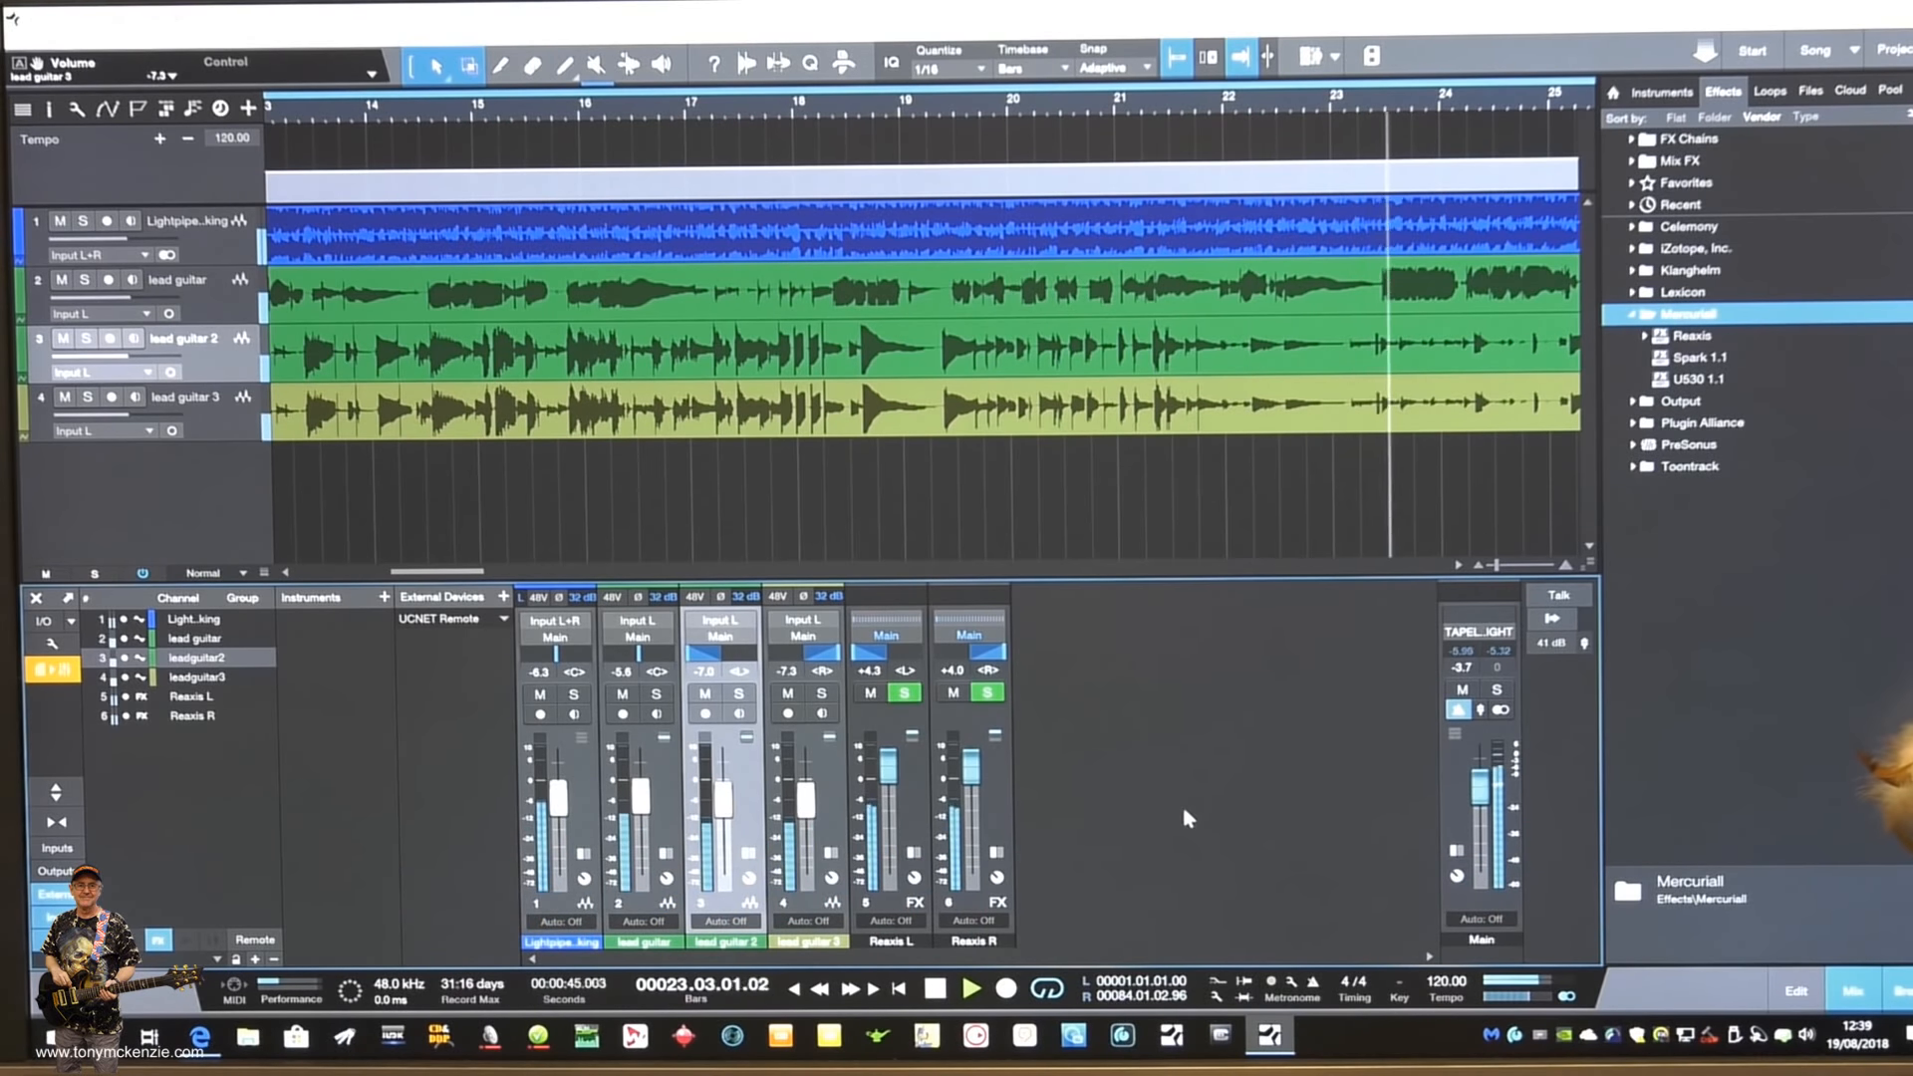
key(space)
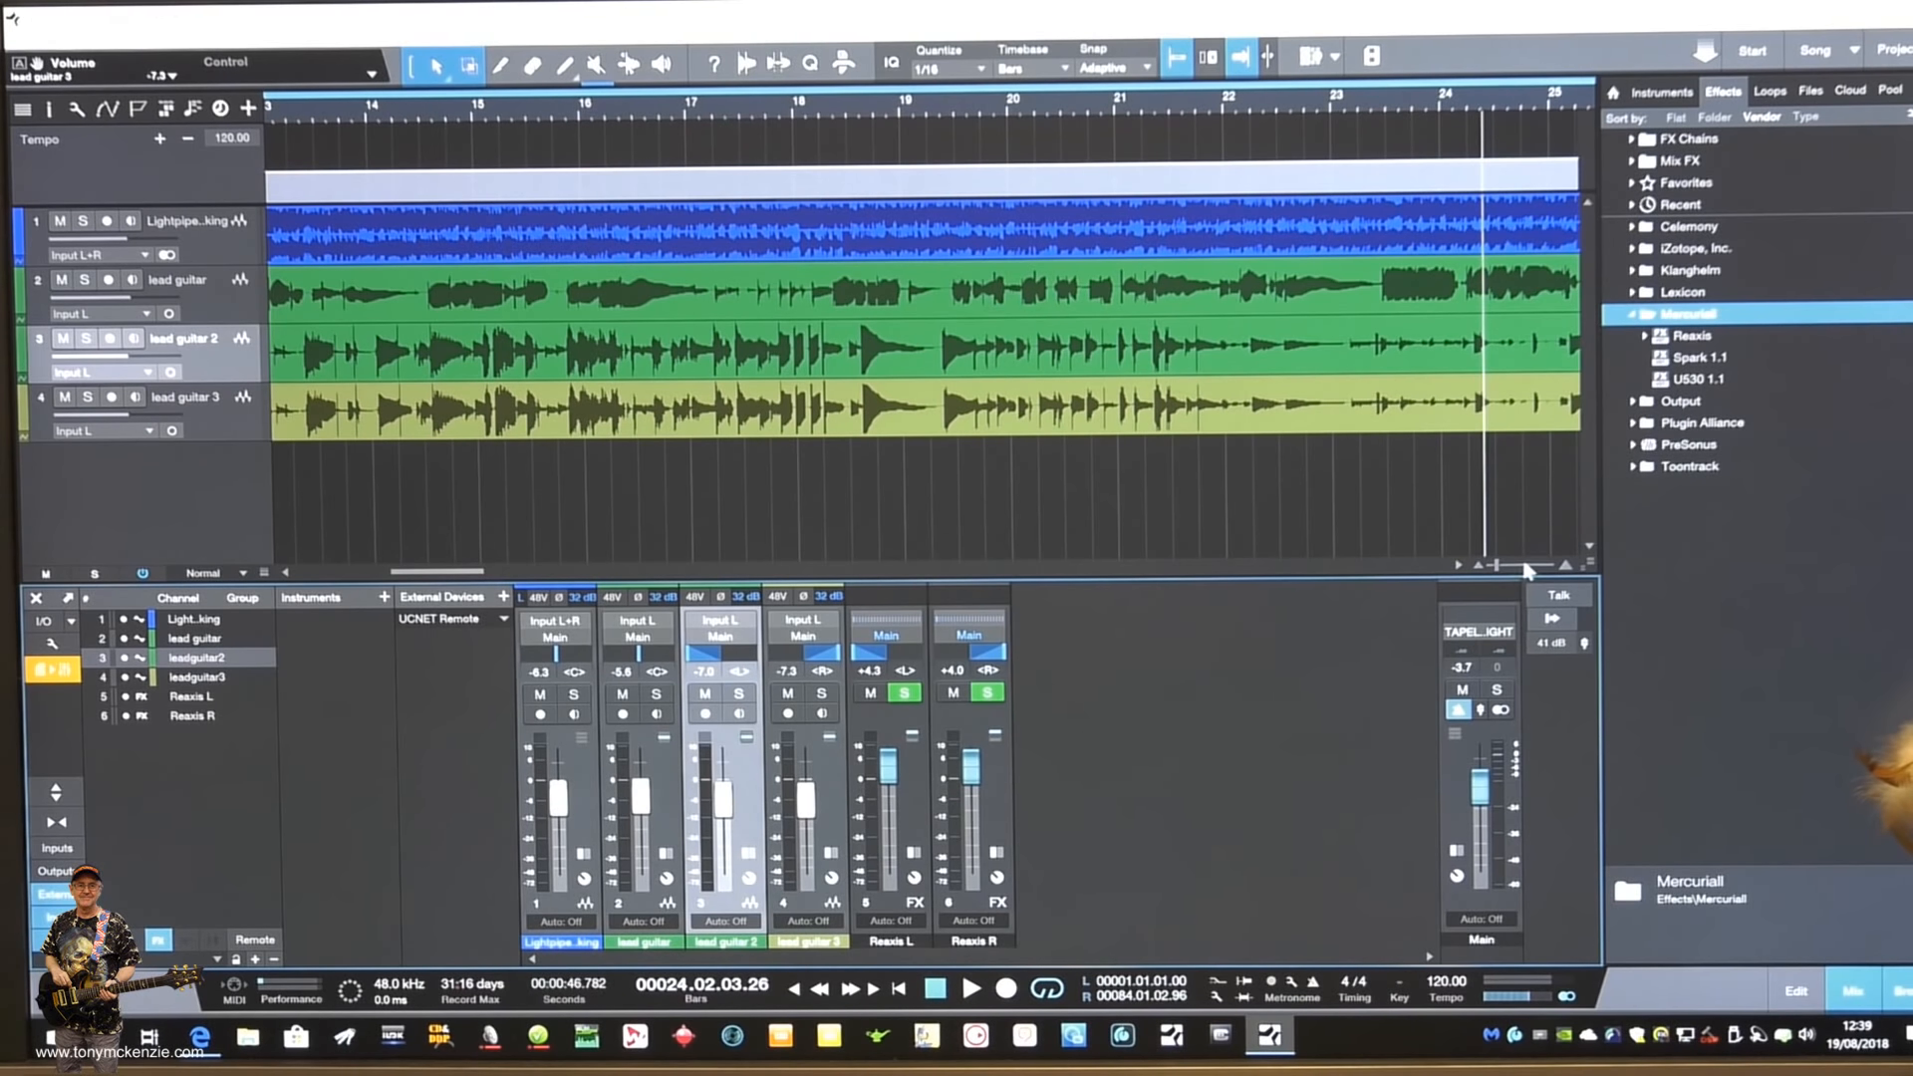
- Expand the Reaxis L effect channel in the mixer and open its Reaxis insert
click(899, 727)
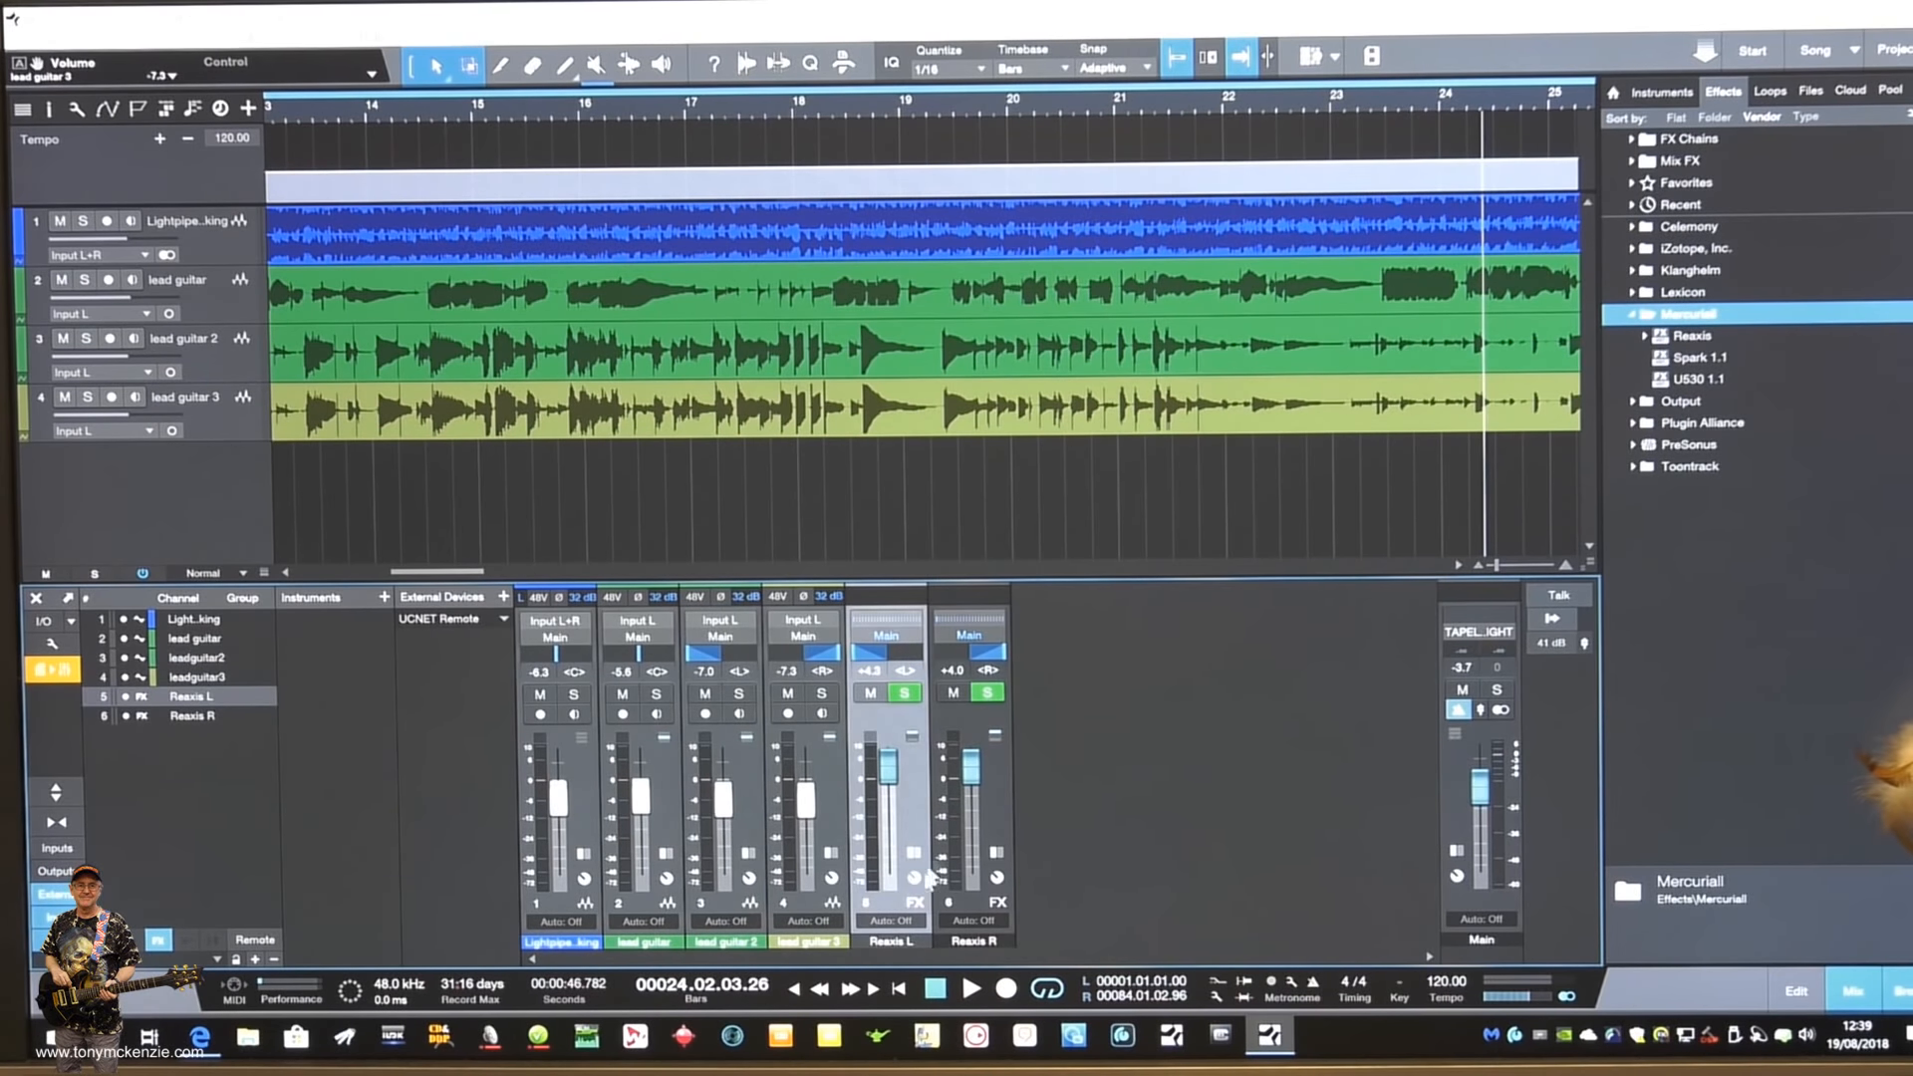
double_click(904, 783)
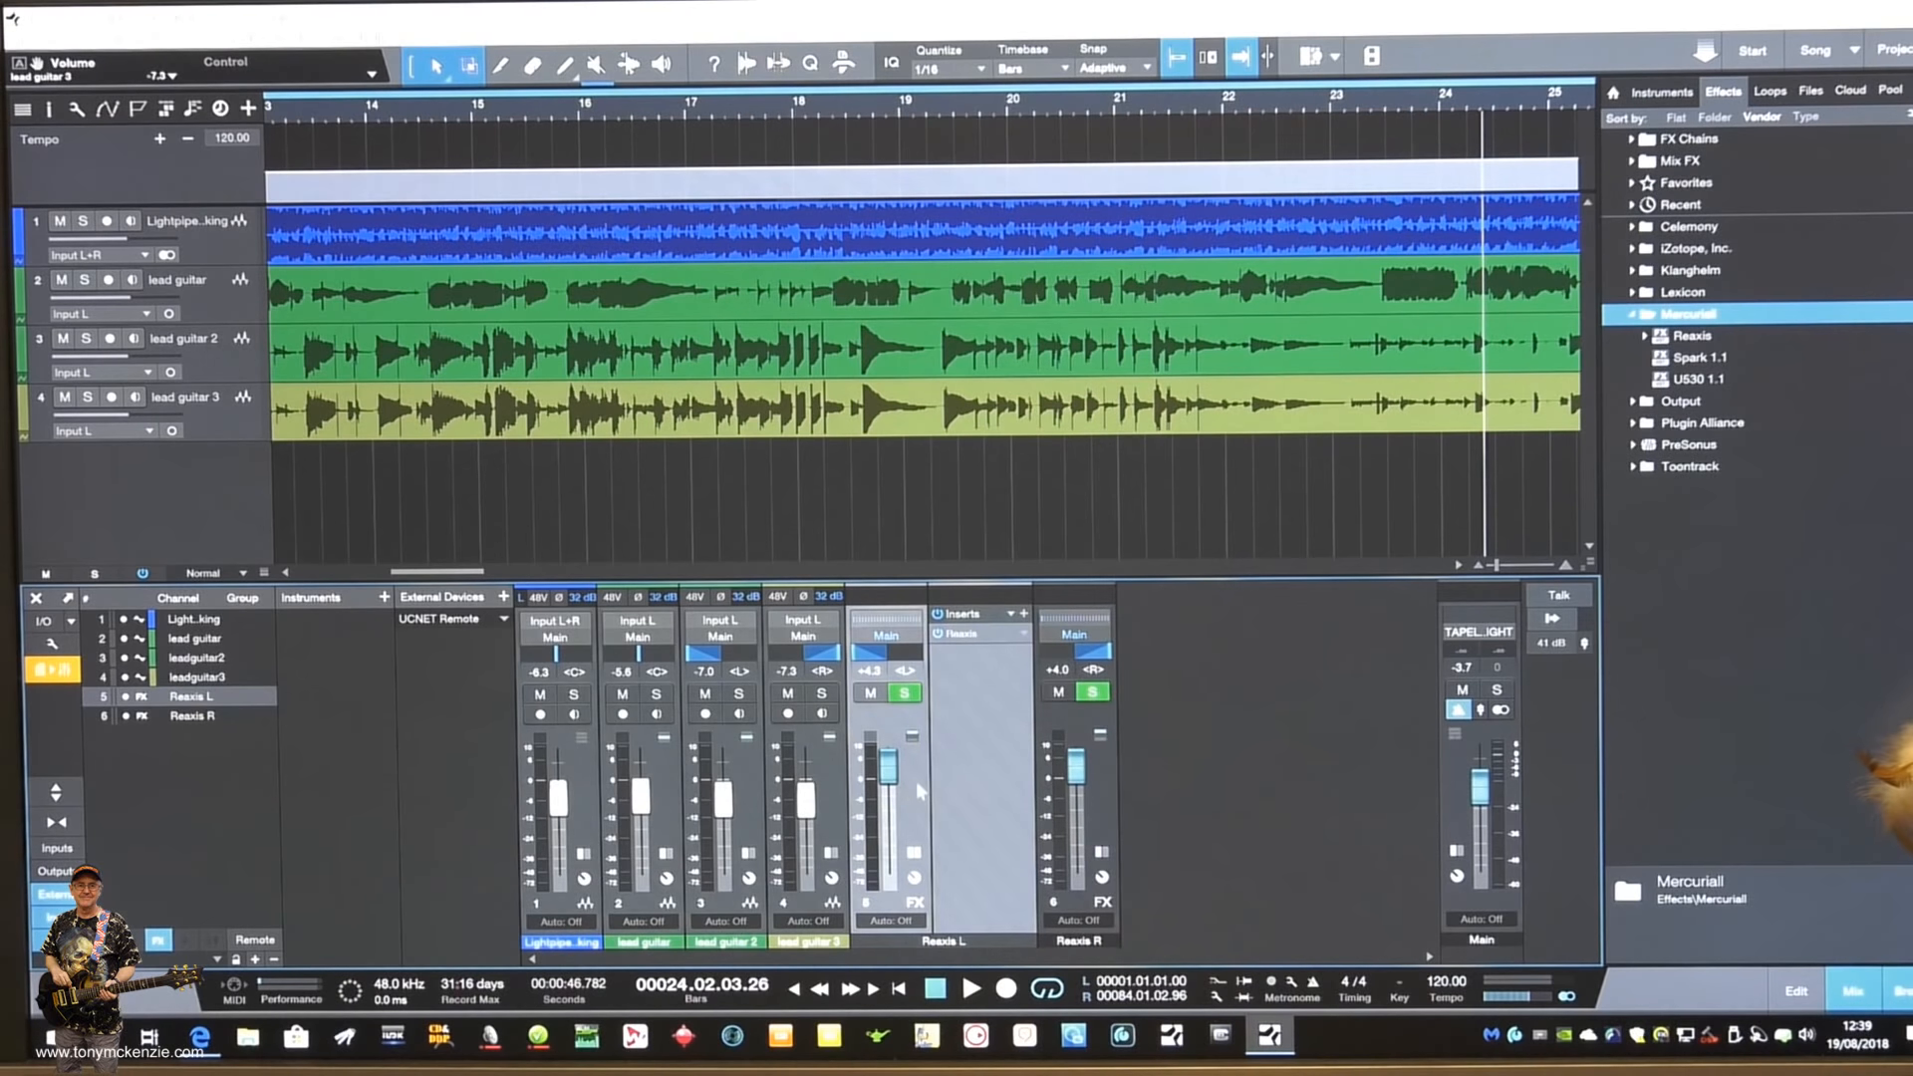
click(962, 634)
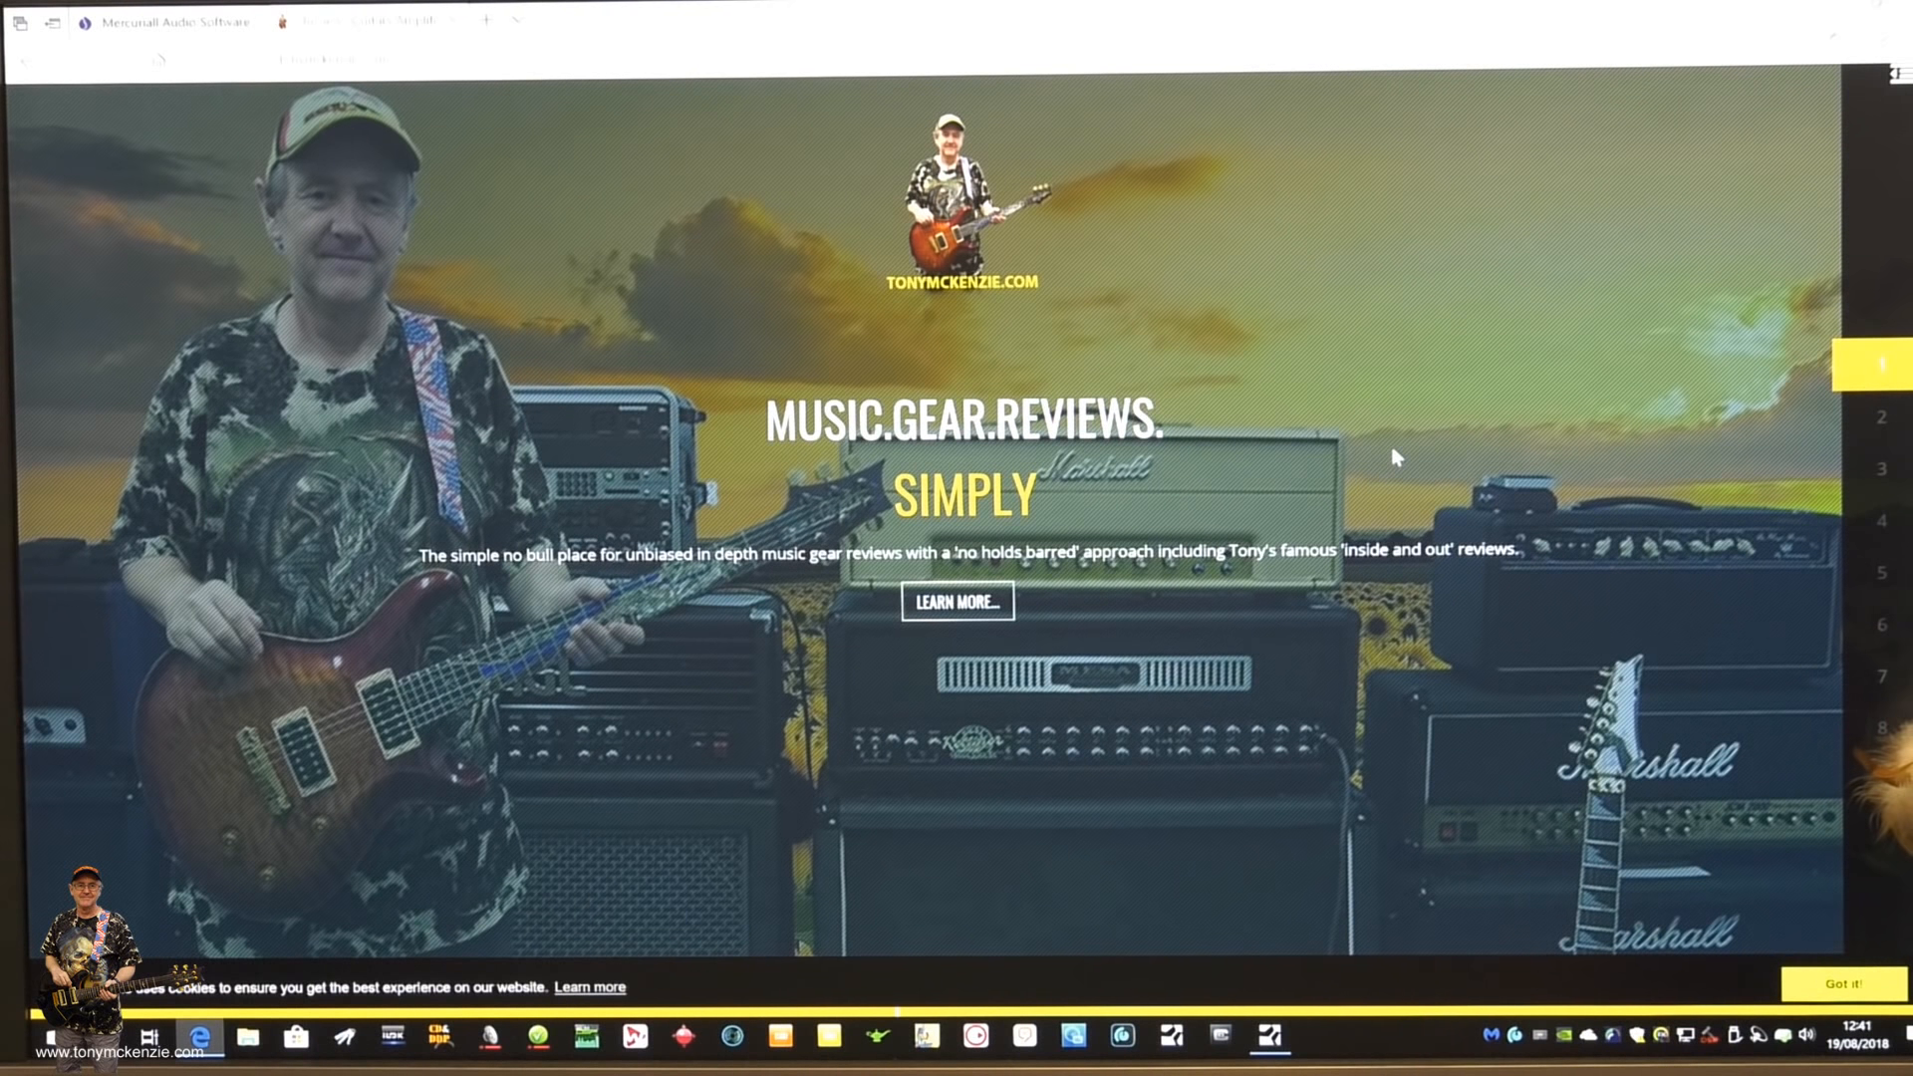
- On the guitar gear reviews website in the browser, open the Triaxis Downloads page from the TriAxis section of Using Mesa Amps
scroll(1392, 451, down, 5)
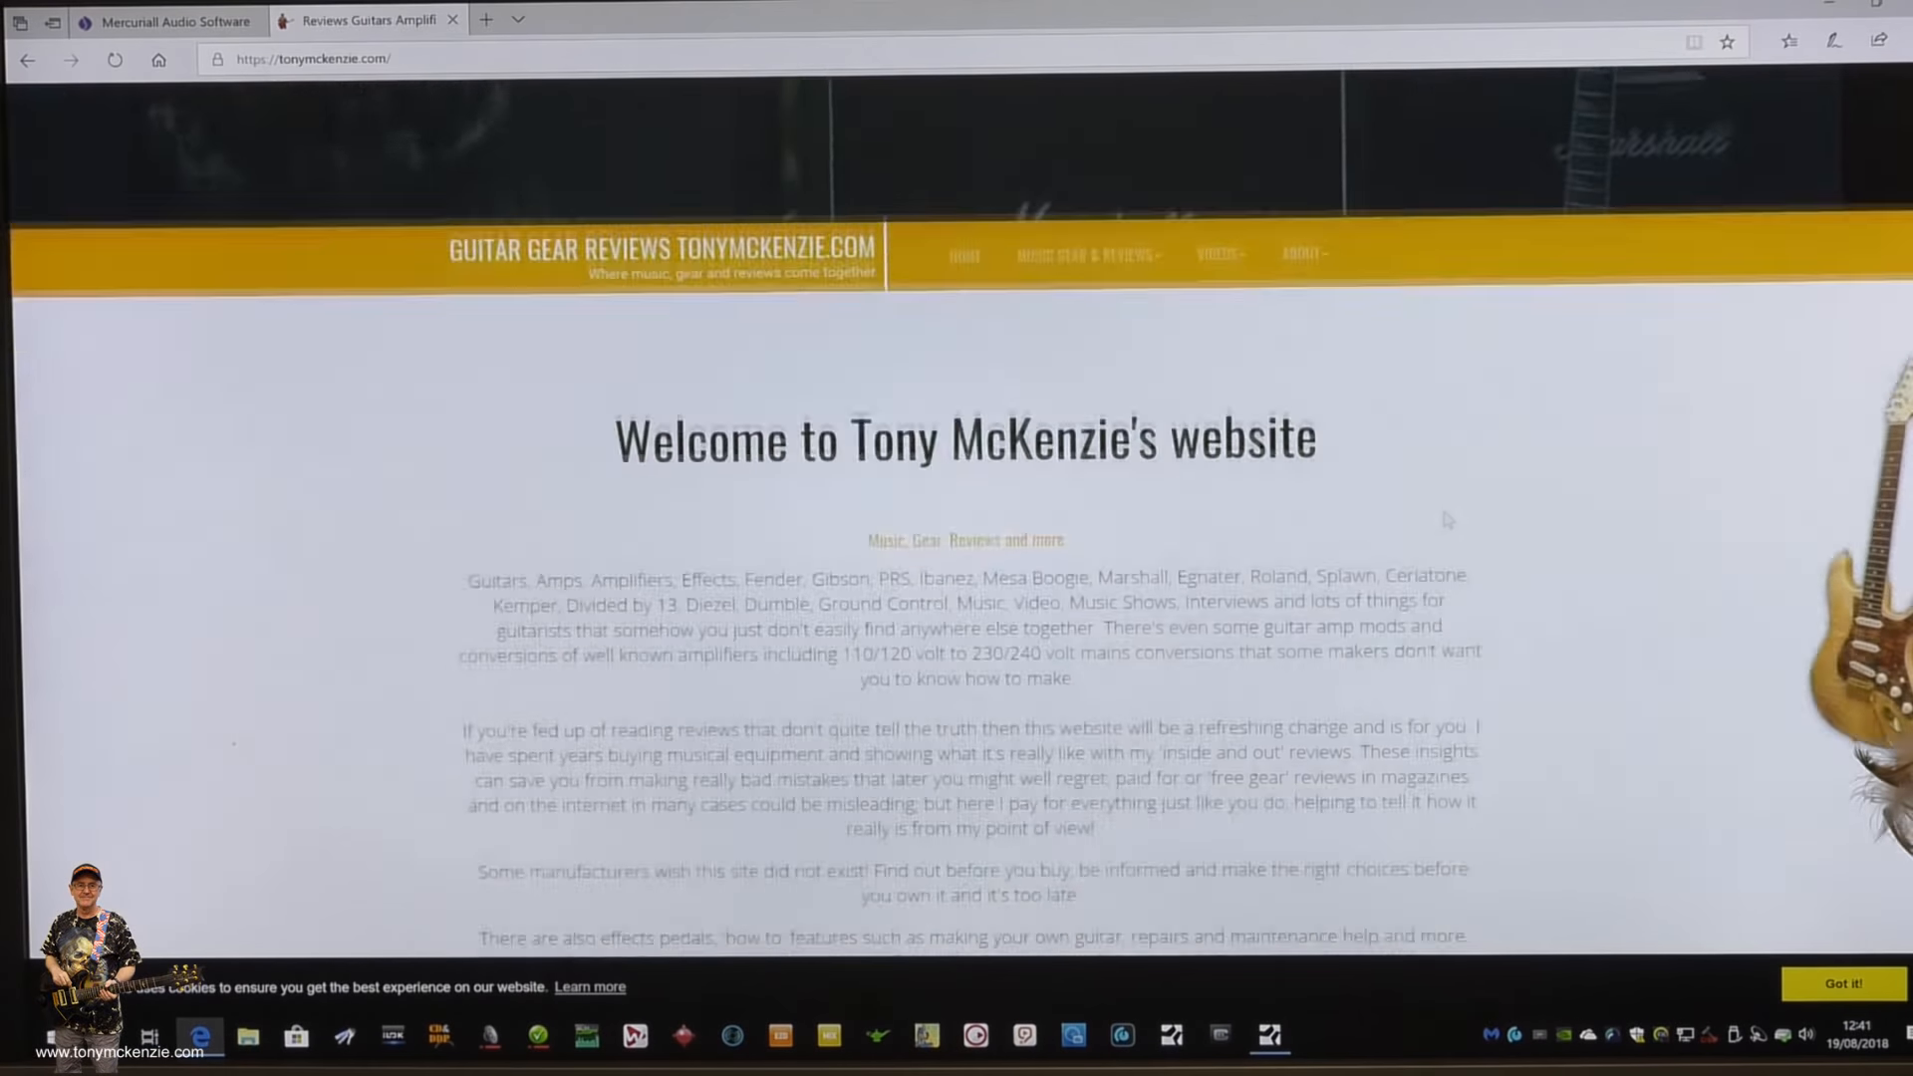
scroll(1448, 521, down, 1)
click(1100, 186)
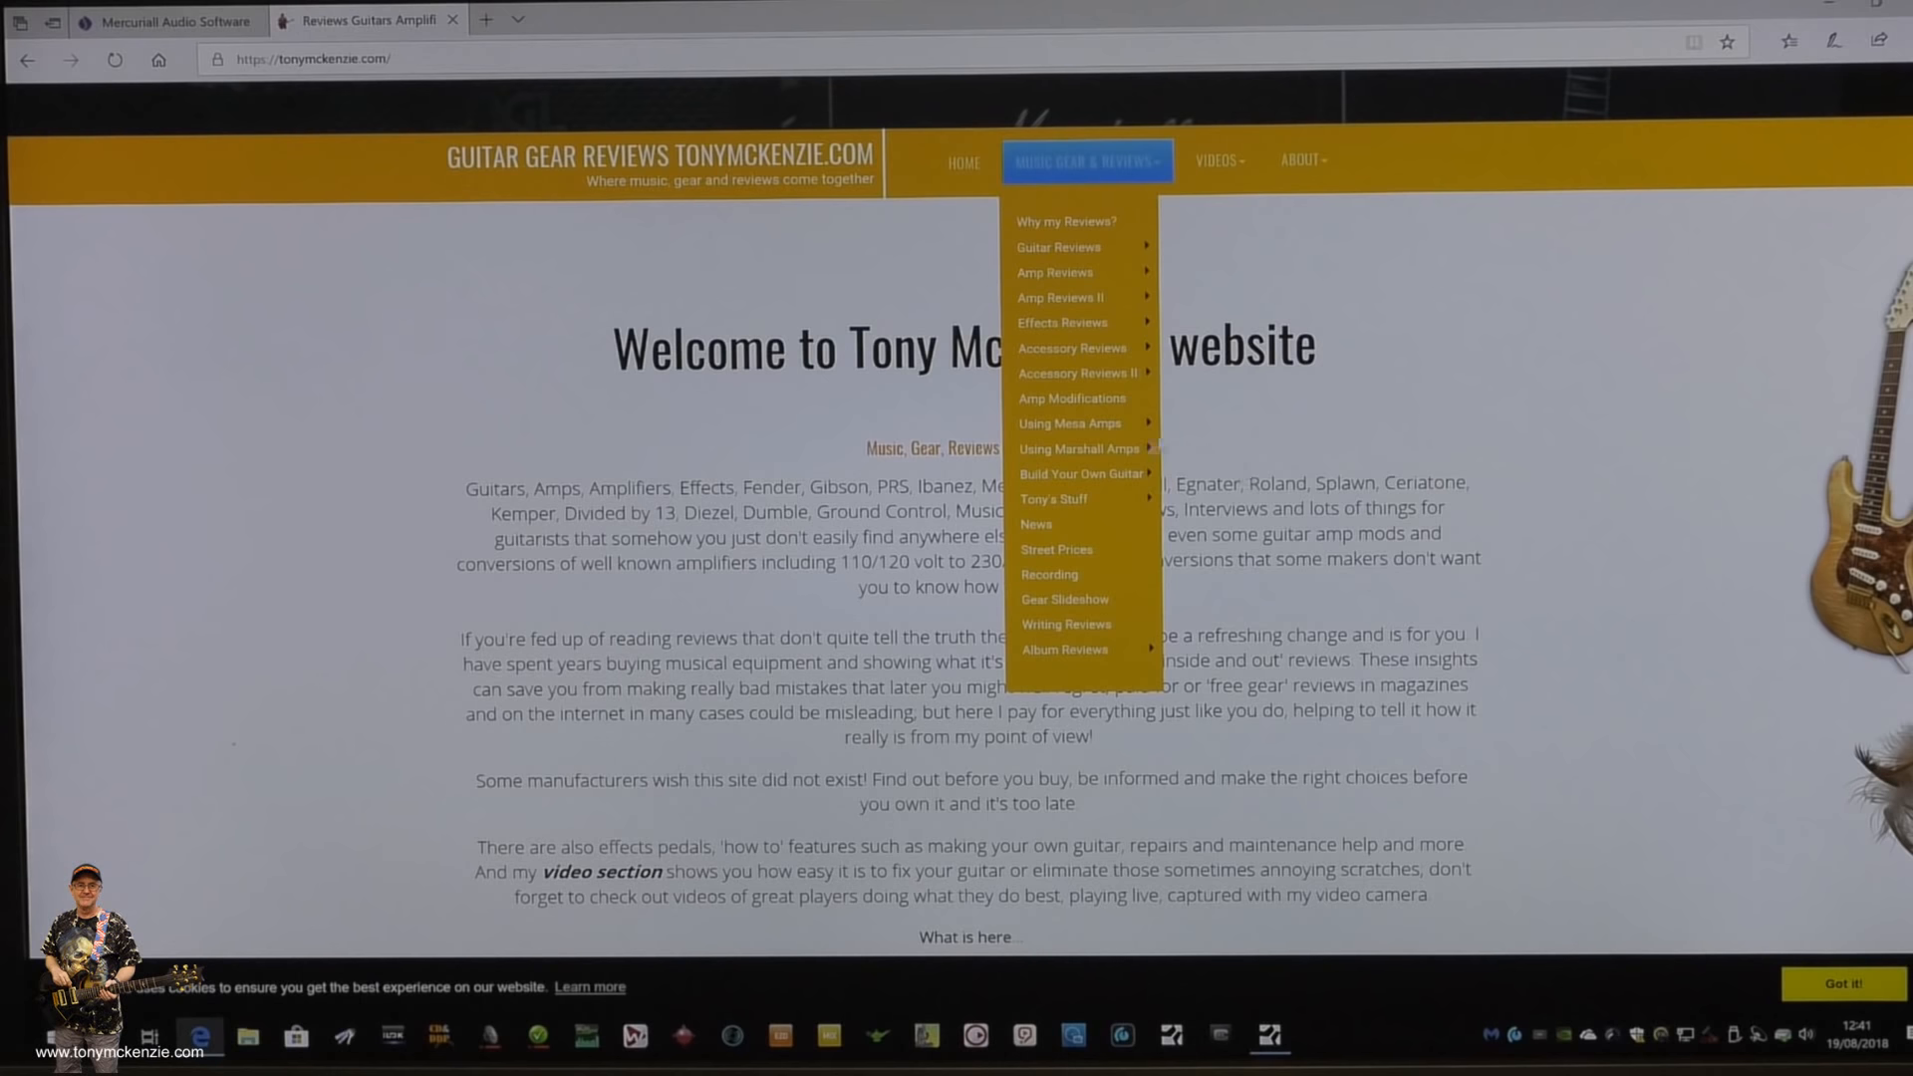
mouse_move(1102, 431)
mouse_move(1276, 457)
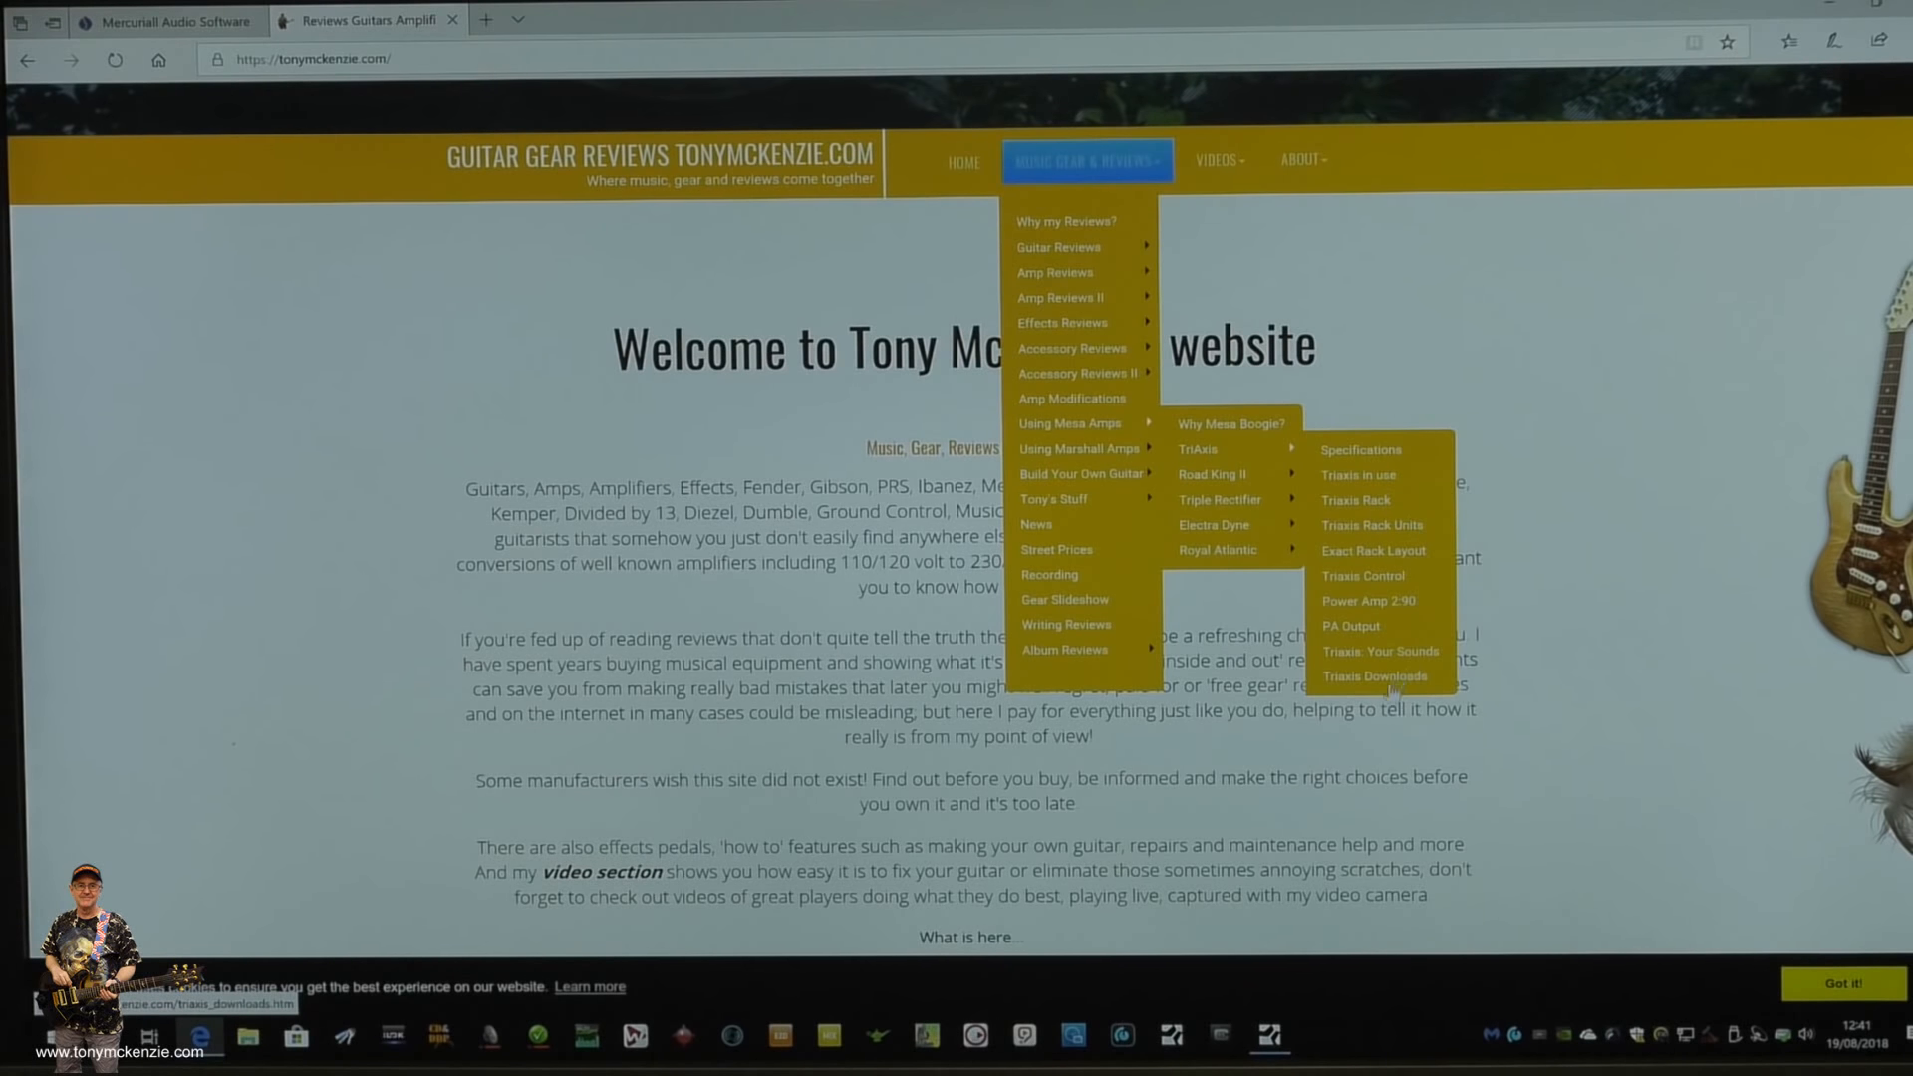
click(1390, 675)
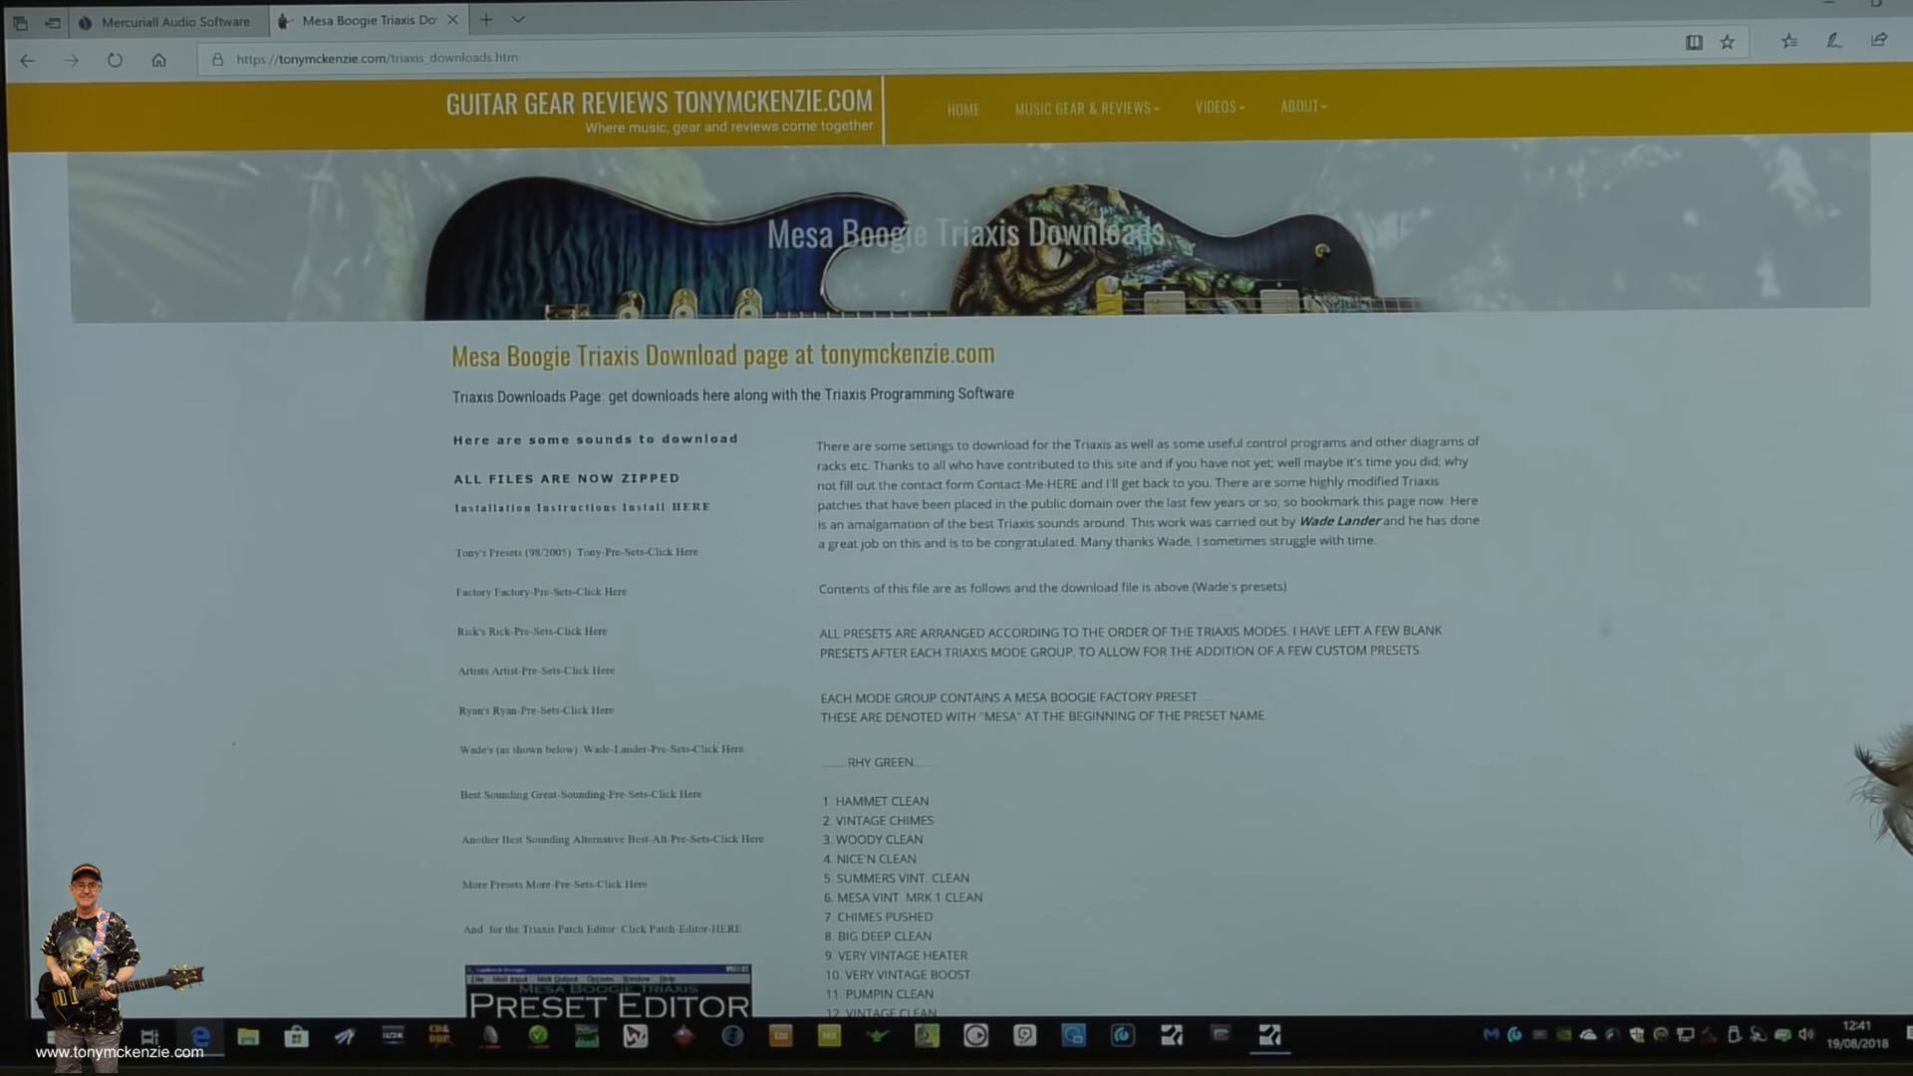
- Examine the Triaxis preset downloads and the list of preset names grouped by mode
scroll(1477, 566, down, 1)
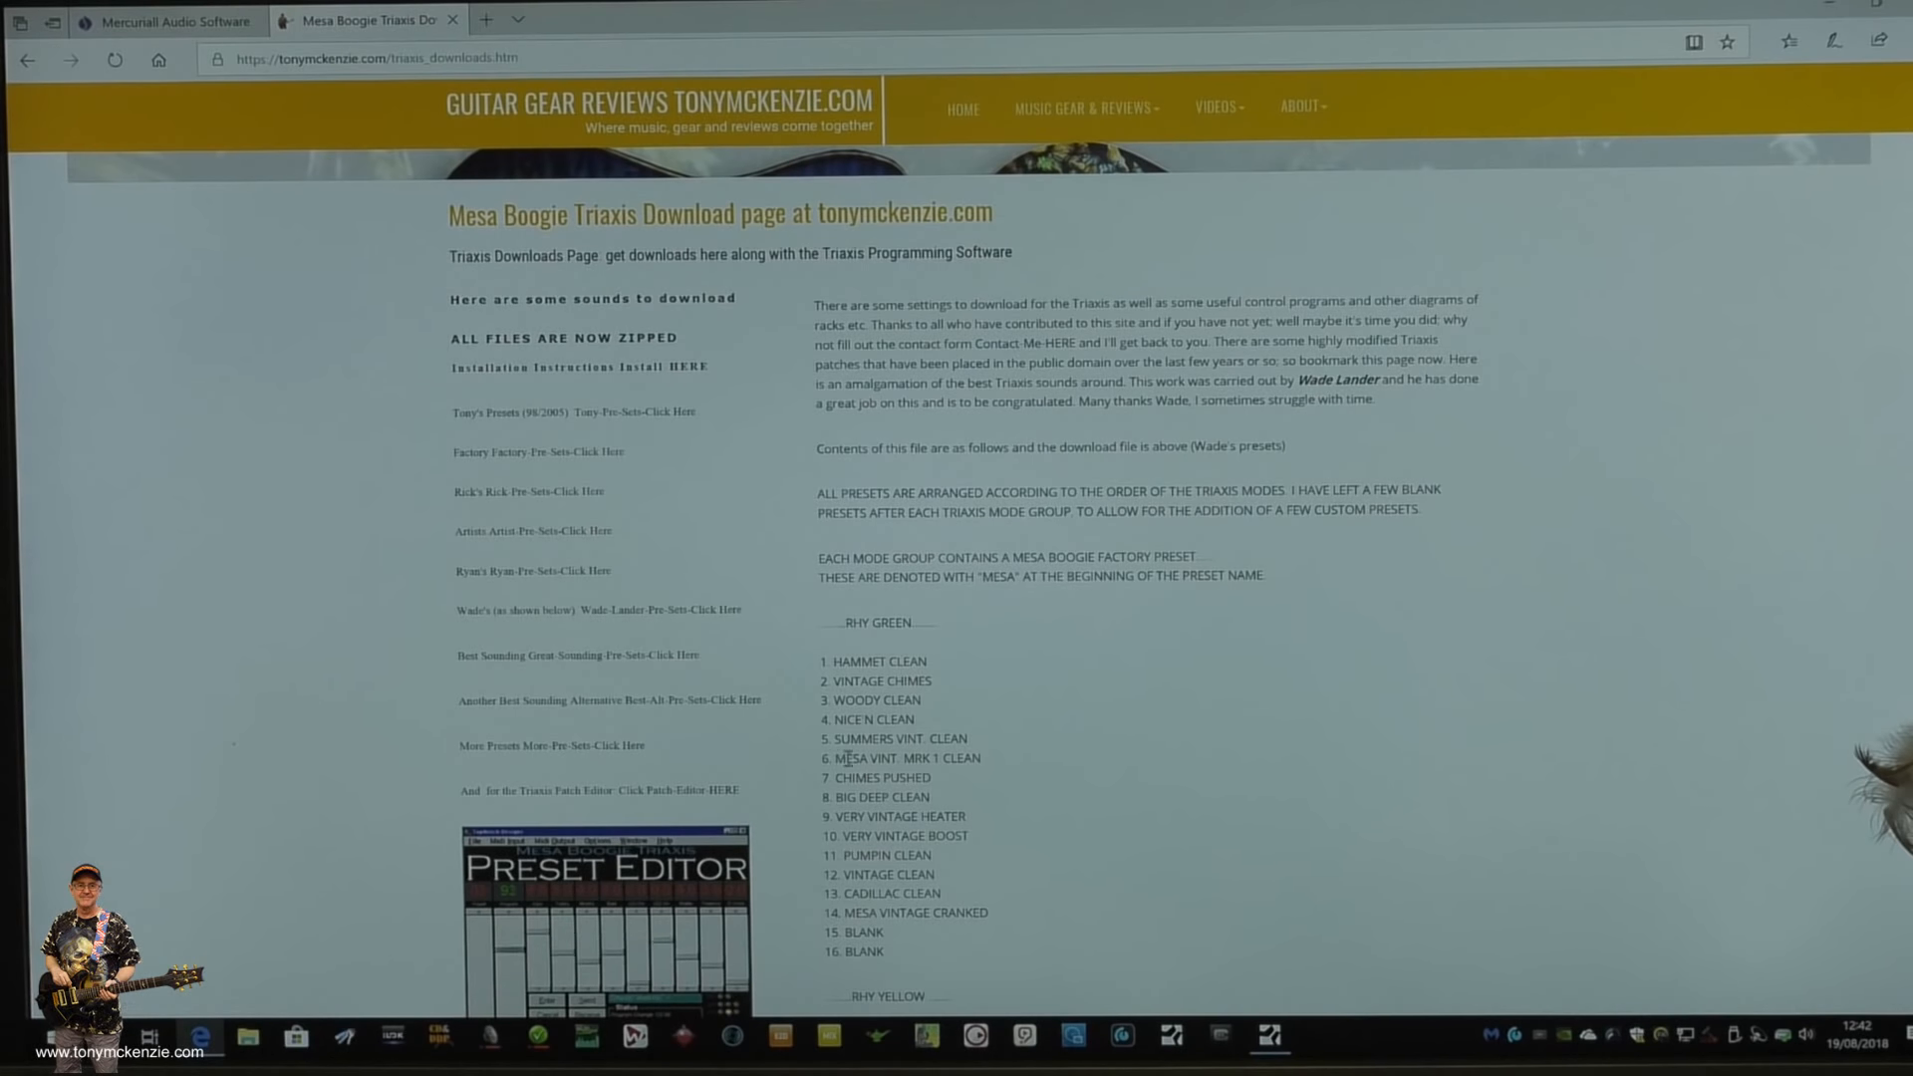
scroll(1141, 719, down, 1)
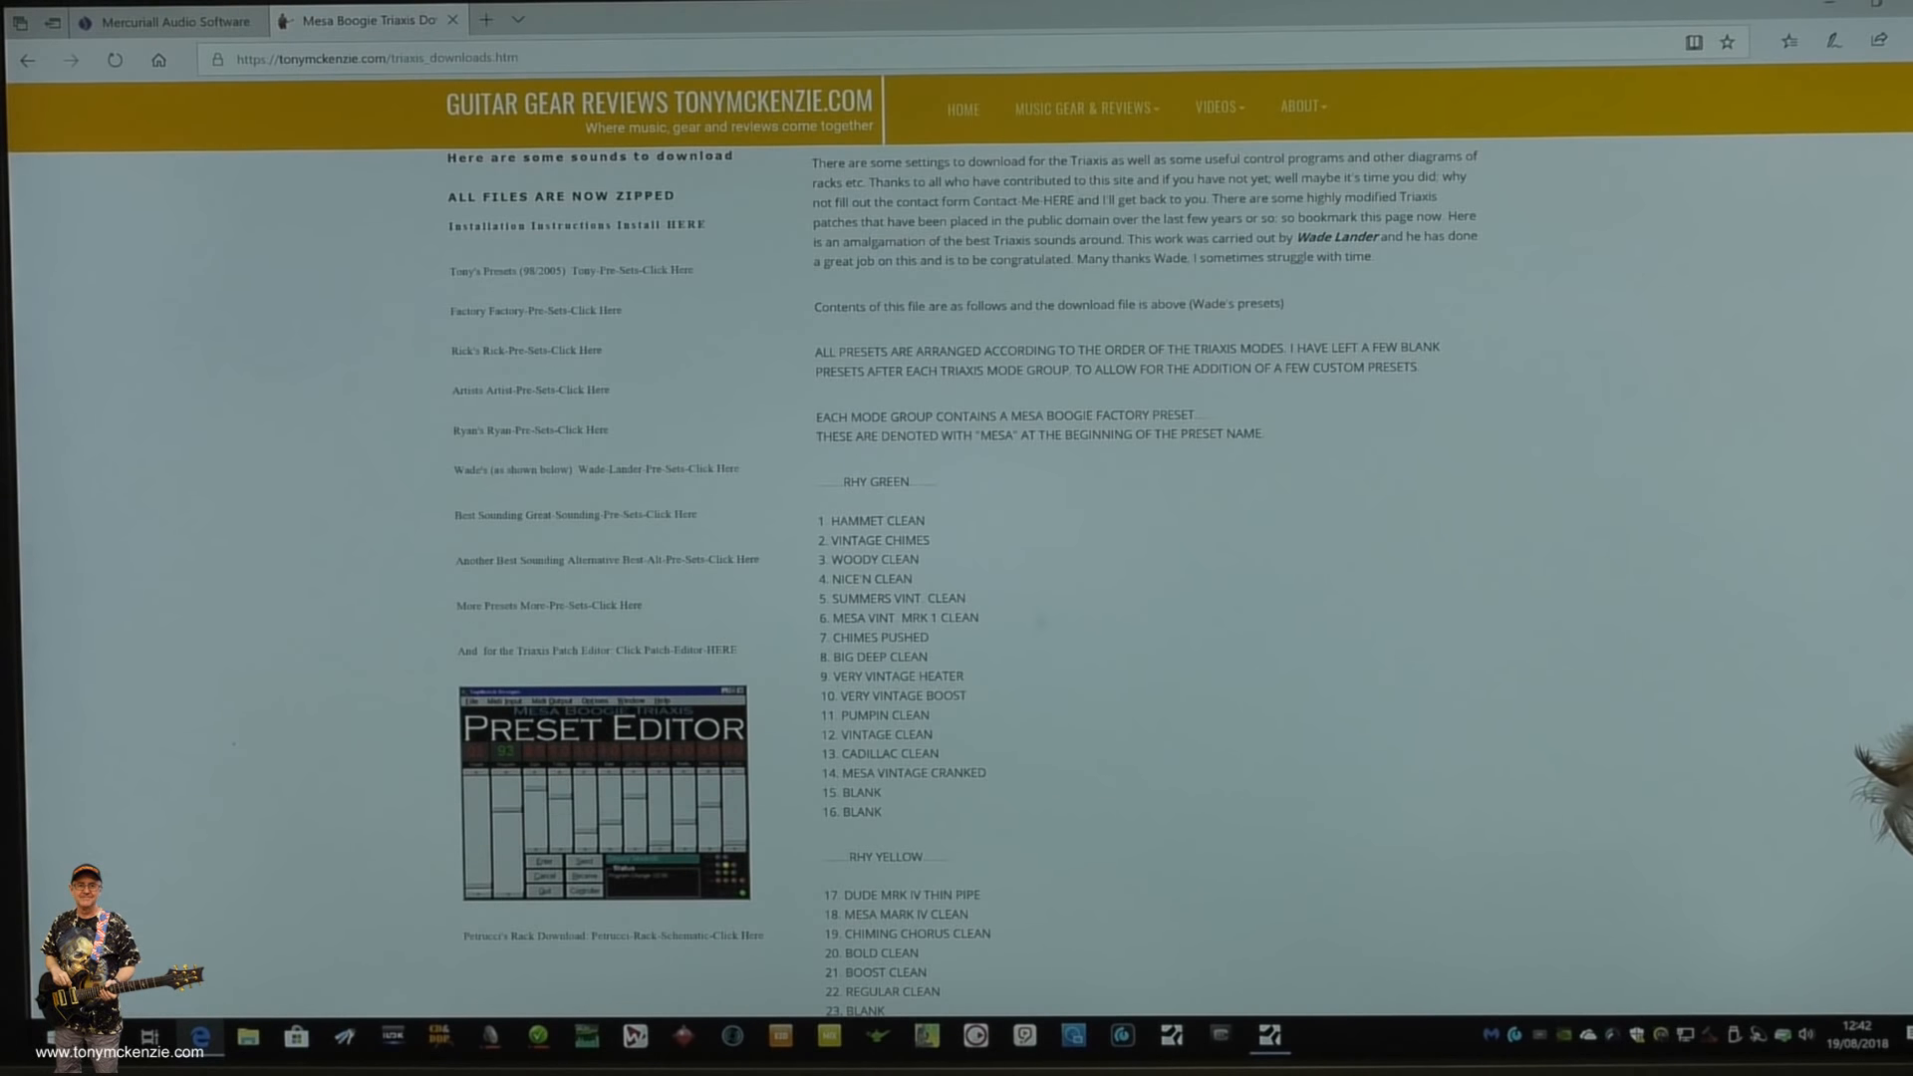
scroll(1146, 670, down, 4)
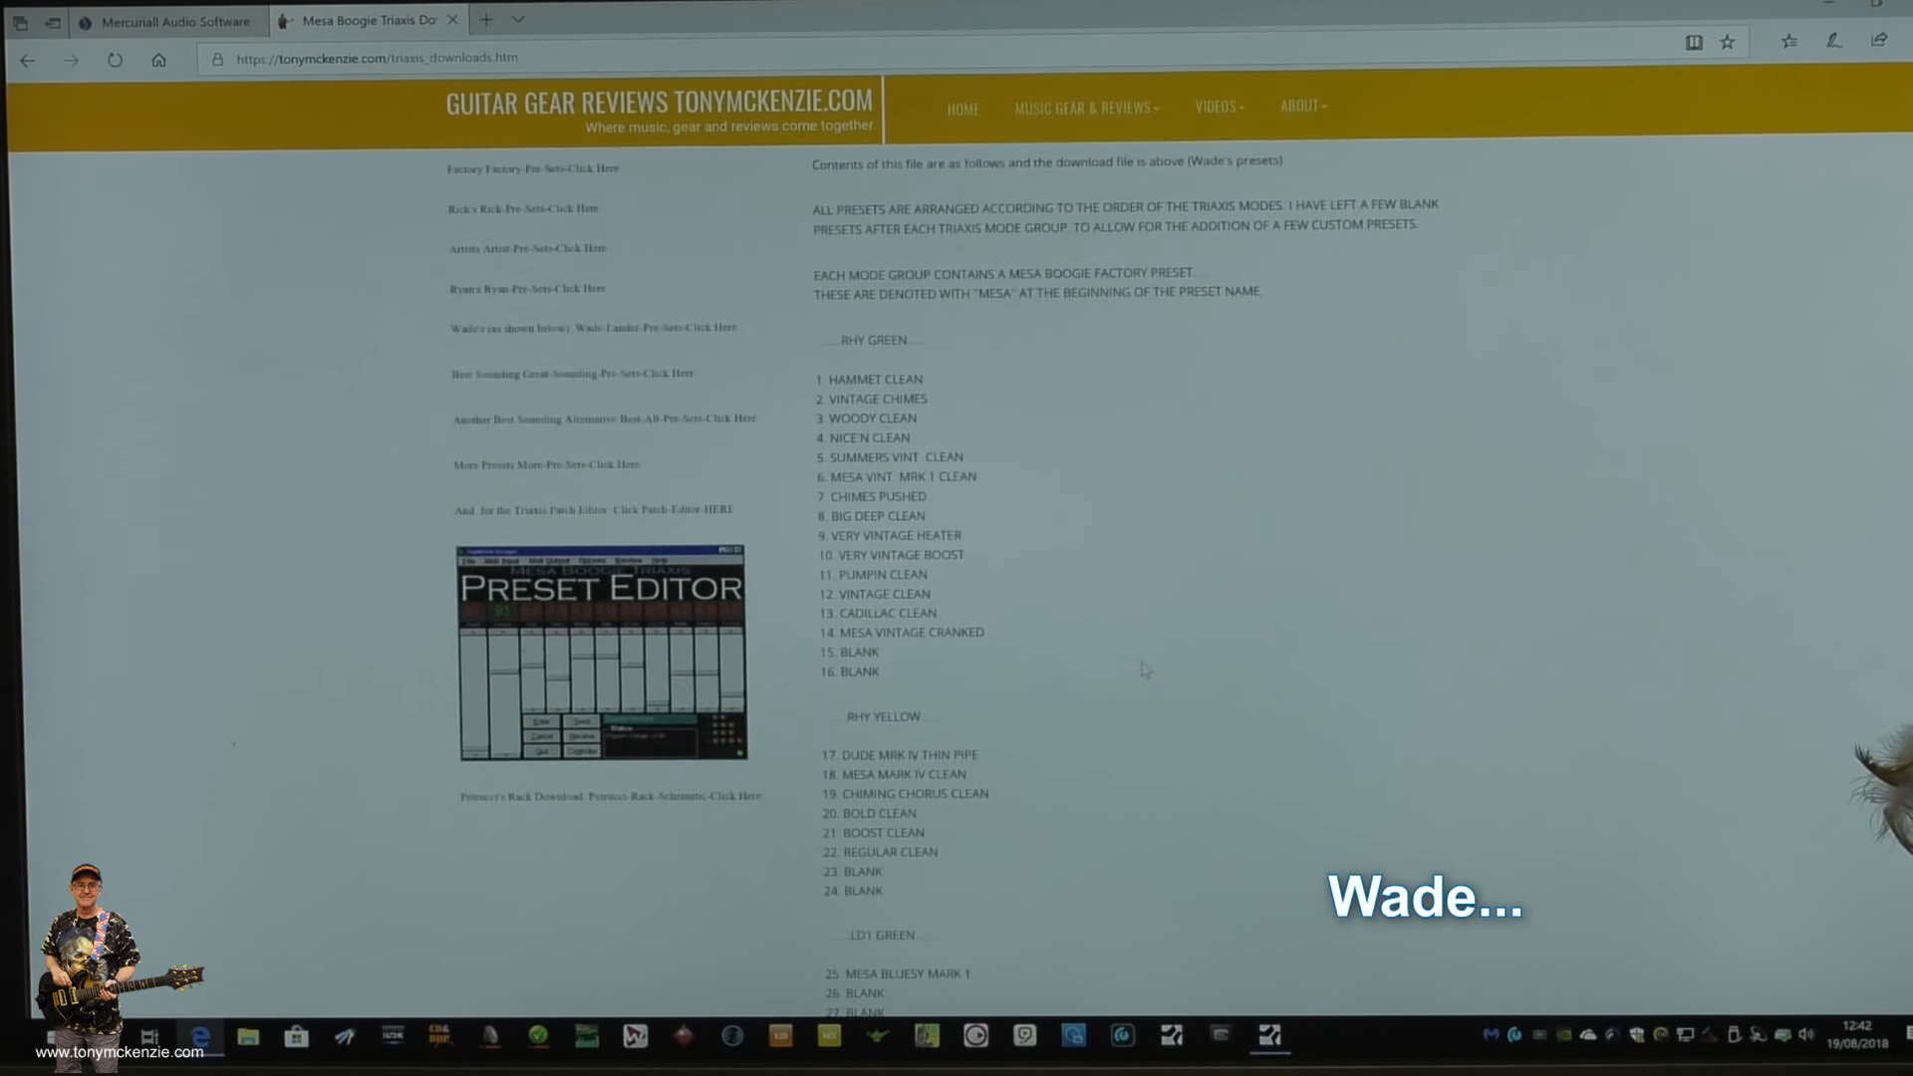
scroll(1146, 670, down, 5)
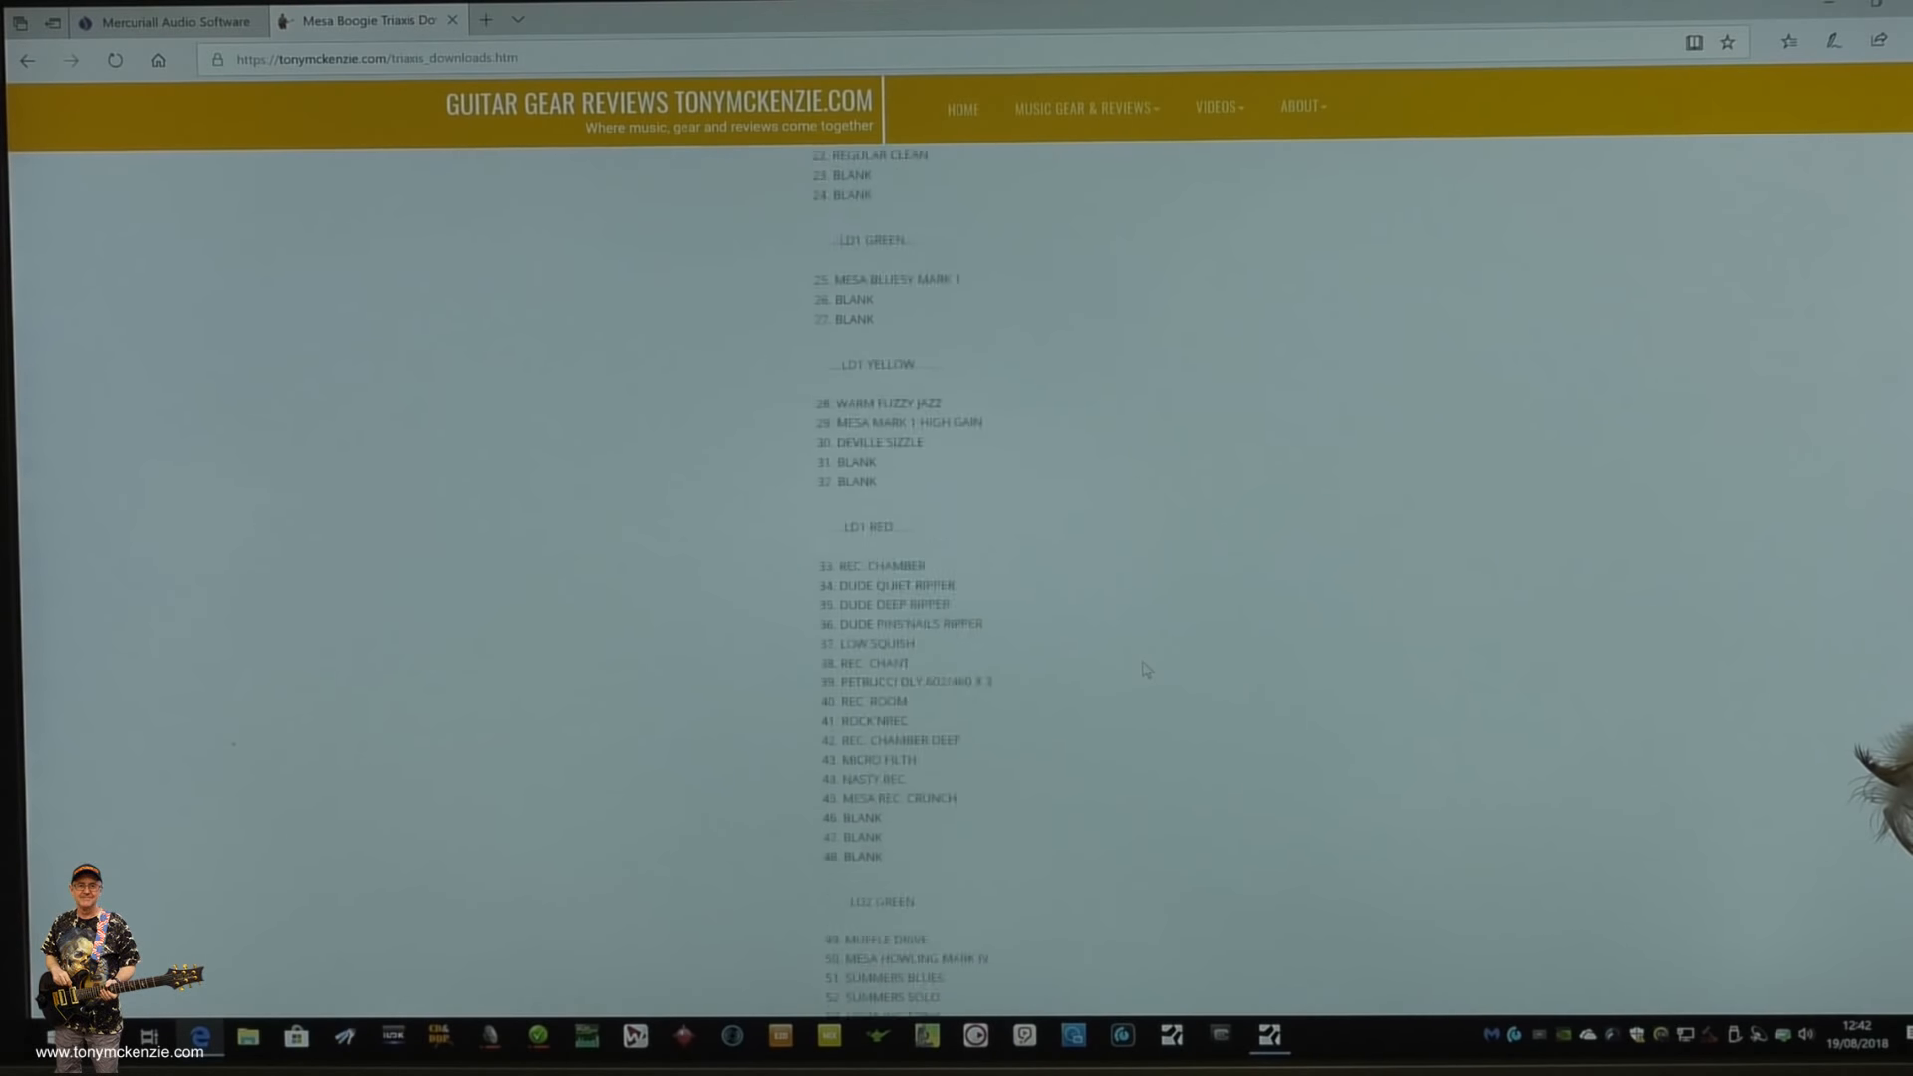
- Examine the rest of the Triaxis preset list through the LD2 Red group, and the download links at the start of the page
scroll(1146, 670, down, 7)
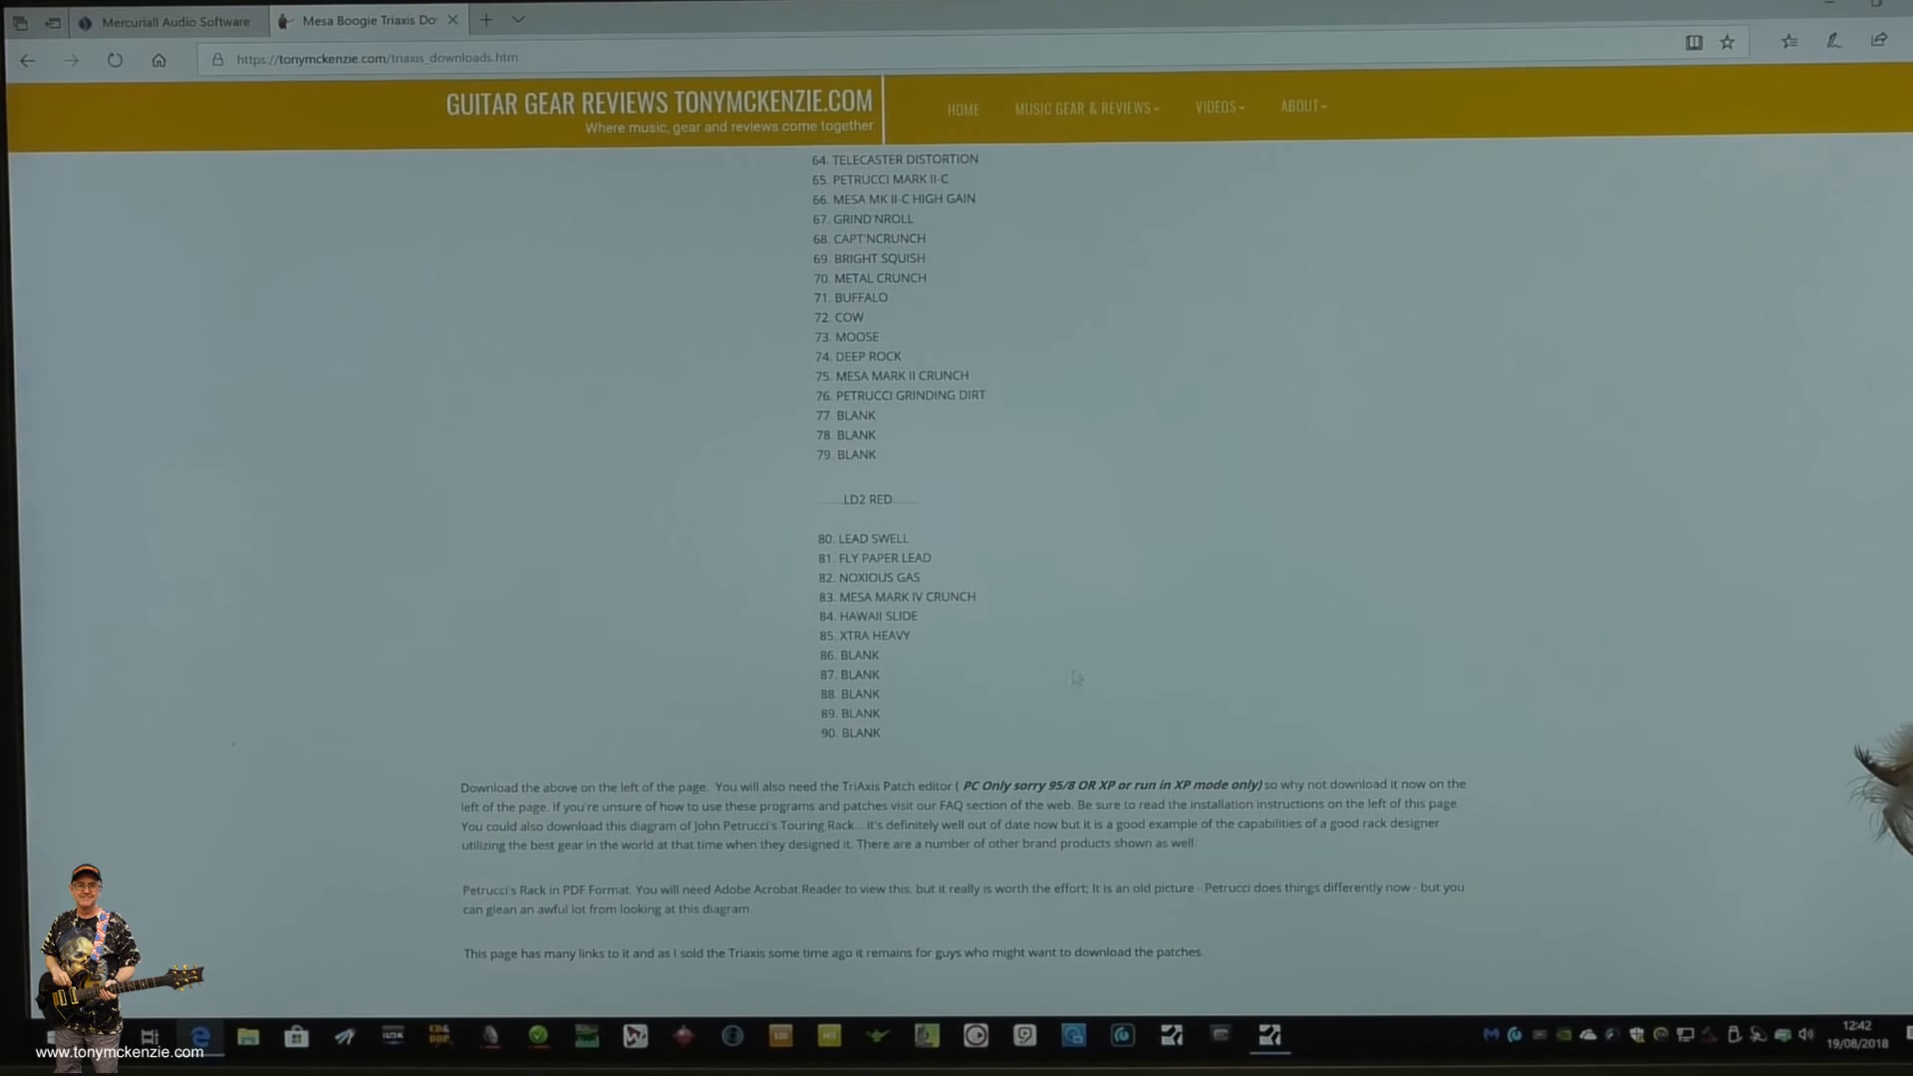
scroll(1139, 753, up, 15)
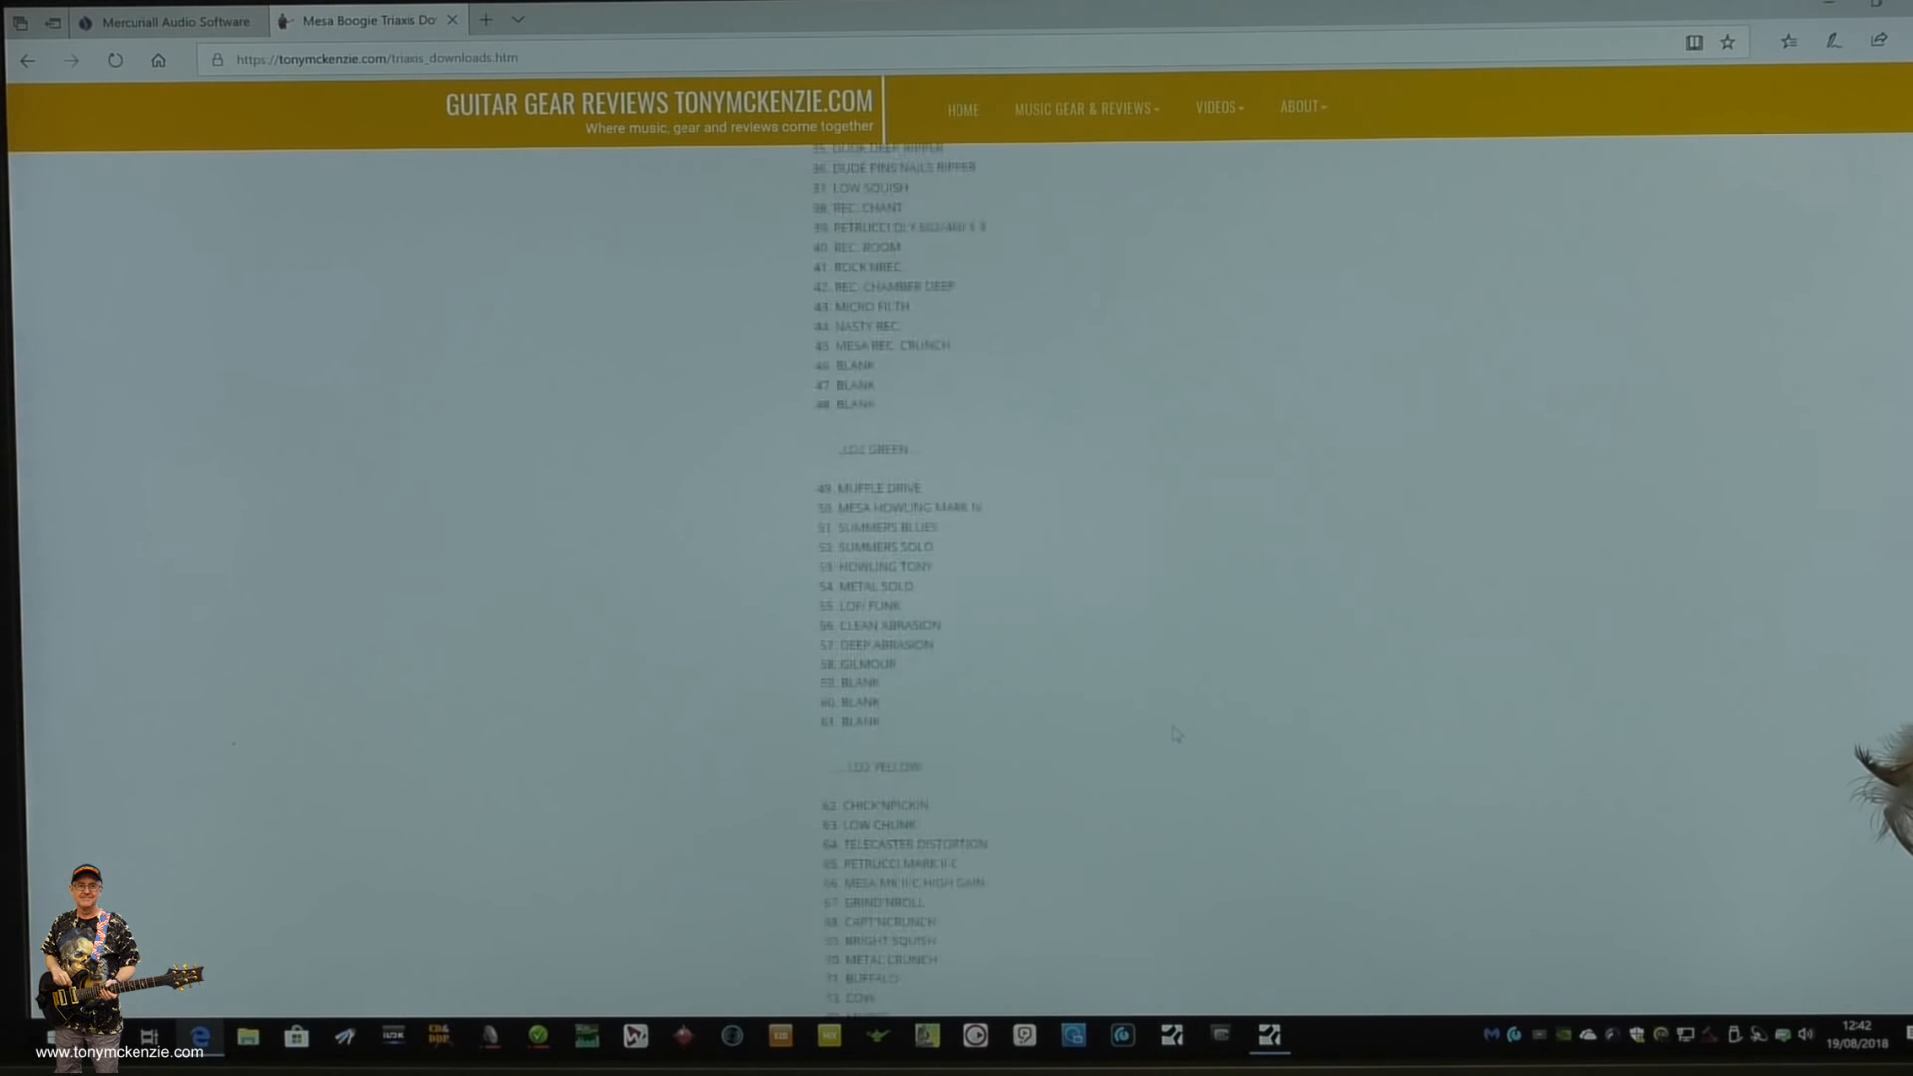
scroll(1186, 711, up, 3)
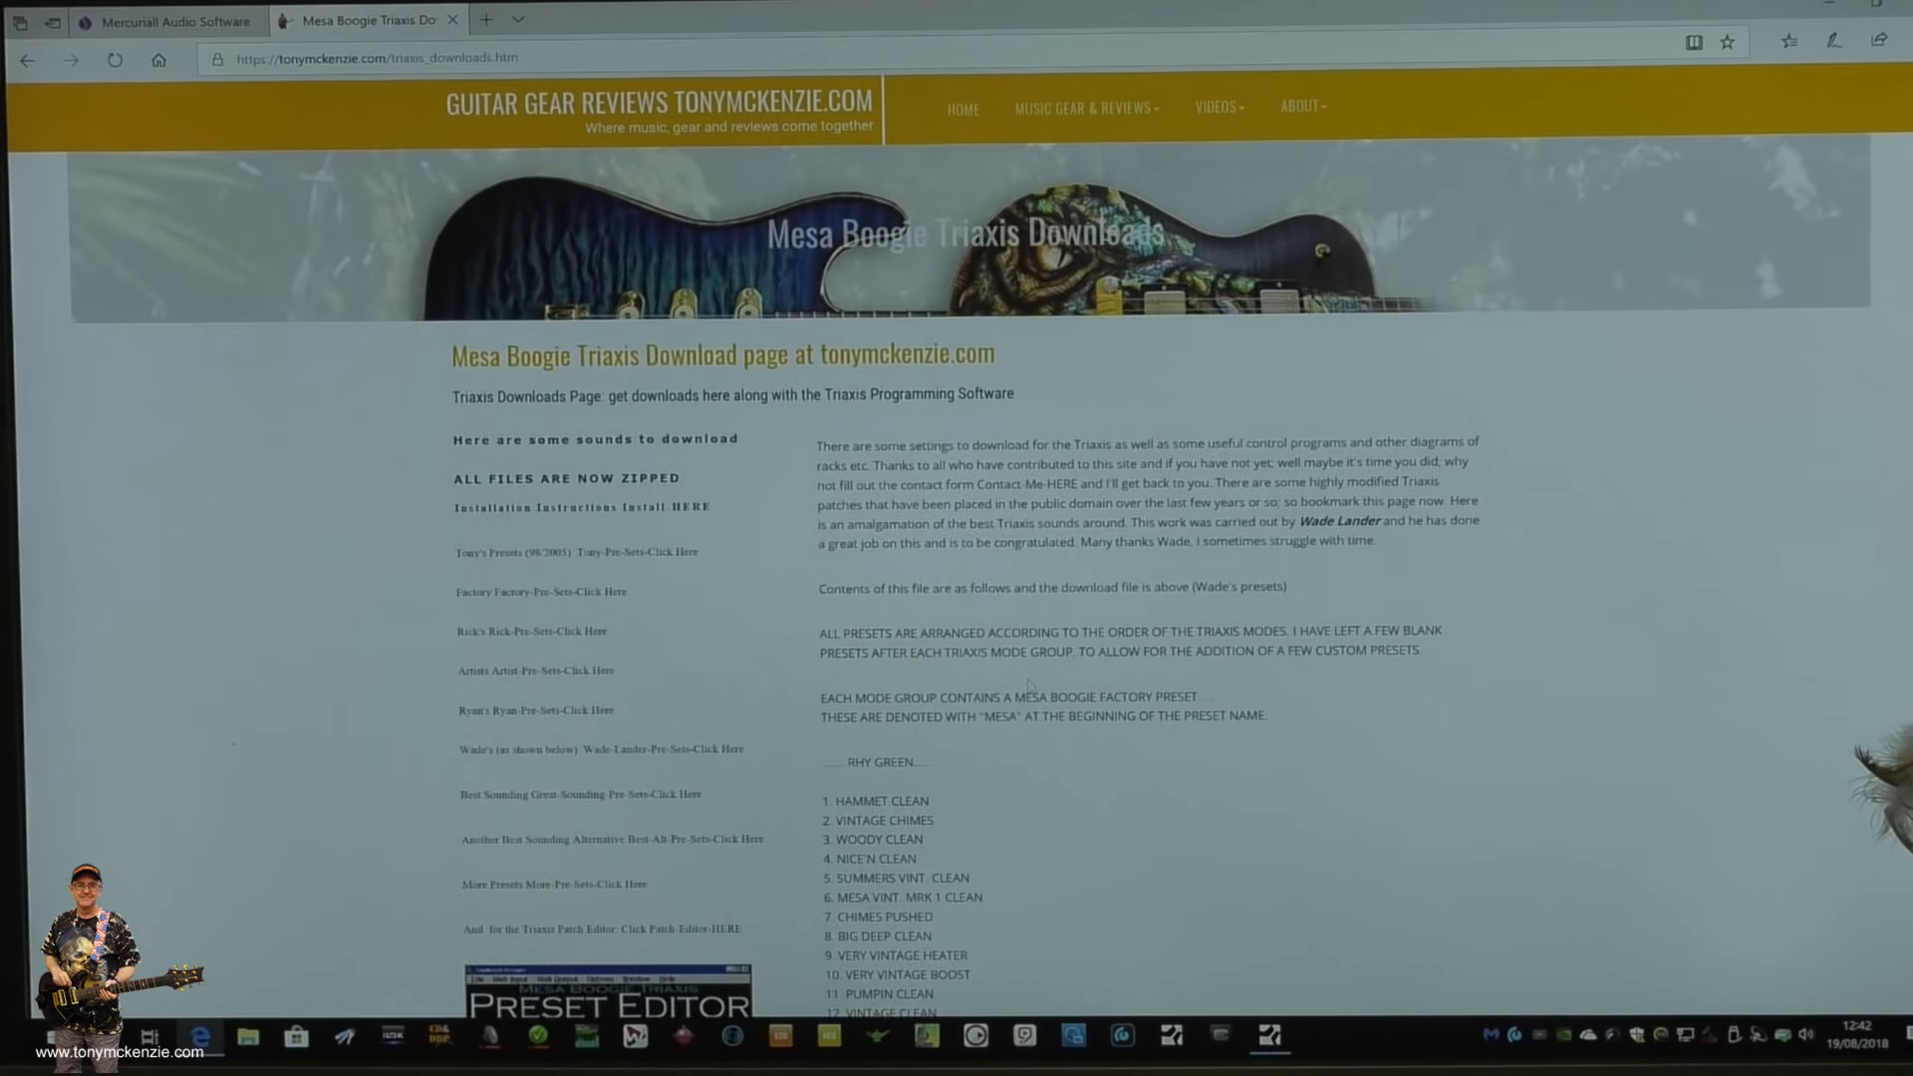
scroll(1030, 684, down, 2)
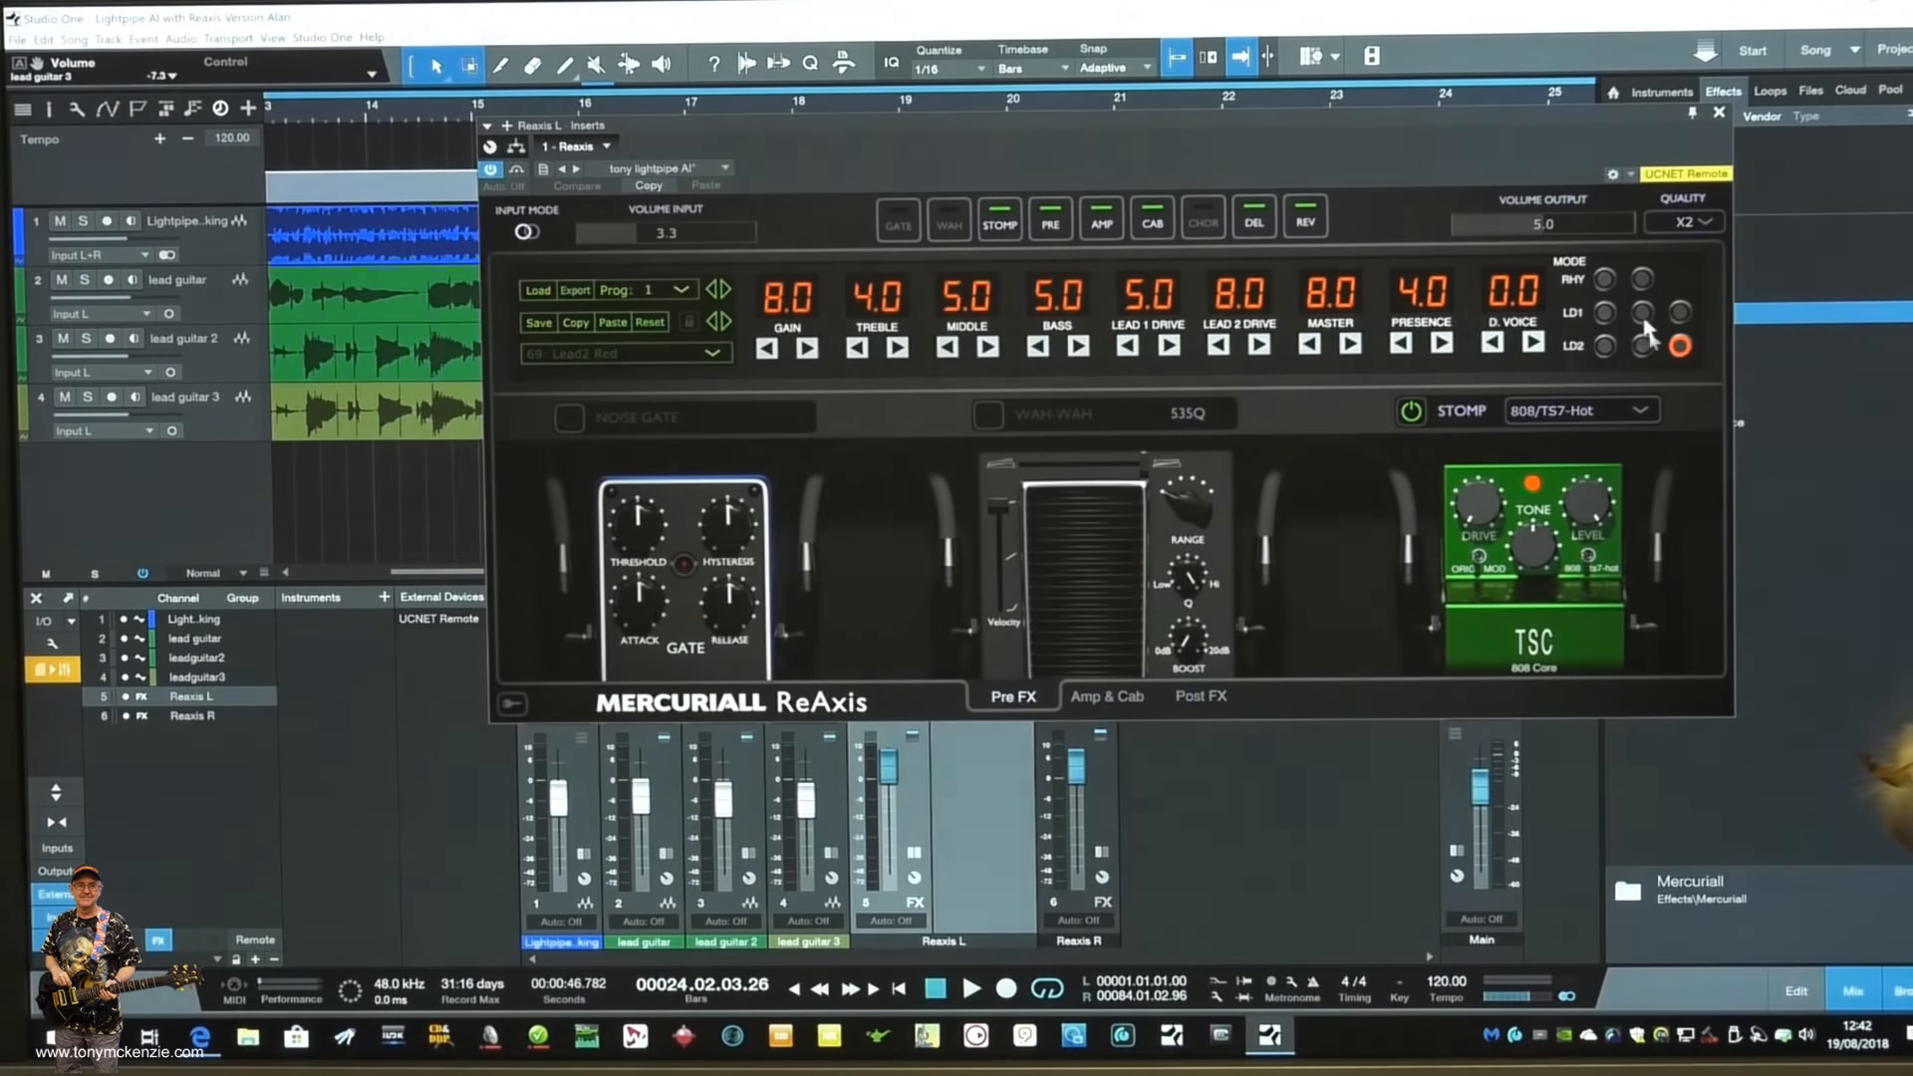
- In Studio One, browse the Desktop for Triaxis .TRI preset files with the Reaxis L load dialog, and close it without loading one
drag(1276, 118, 1164, 139)
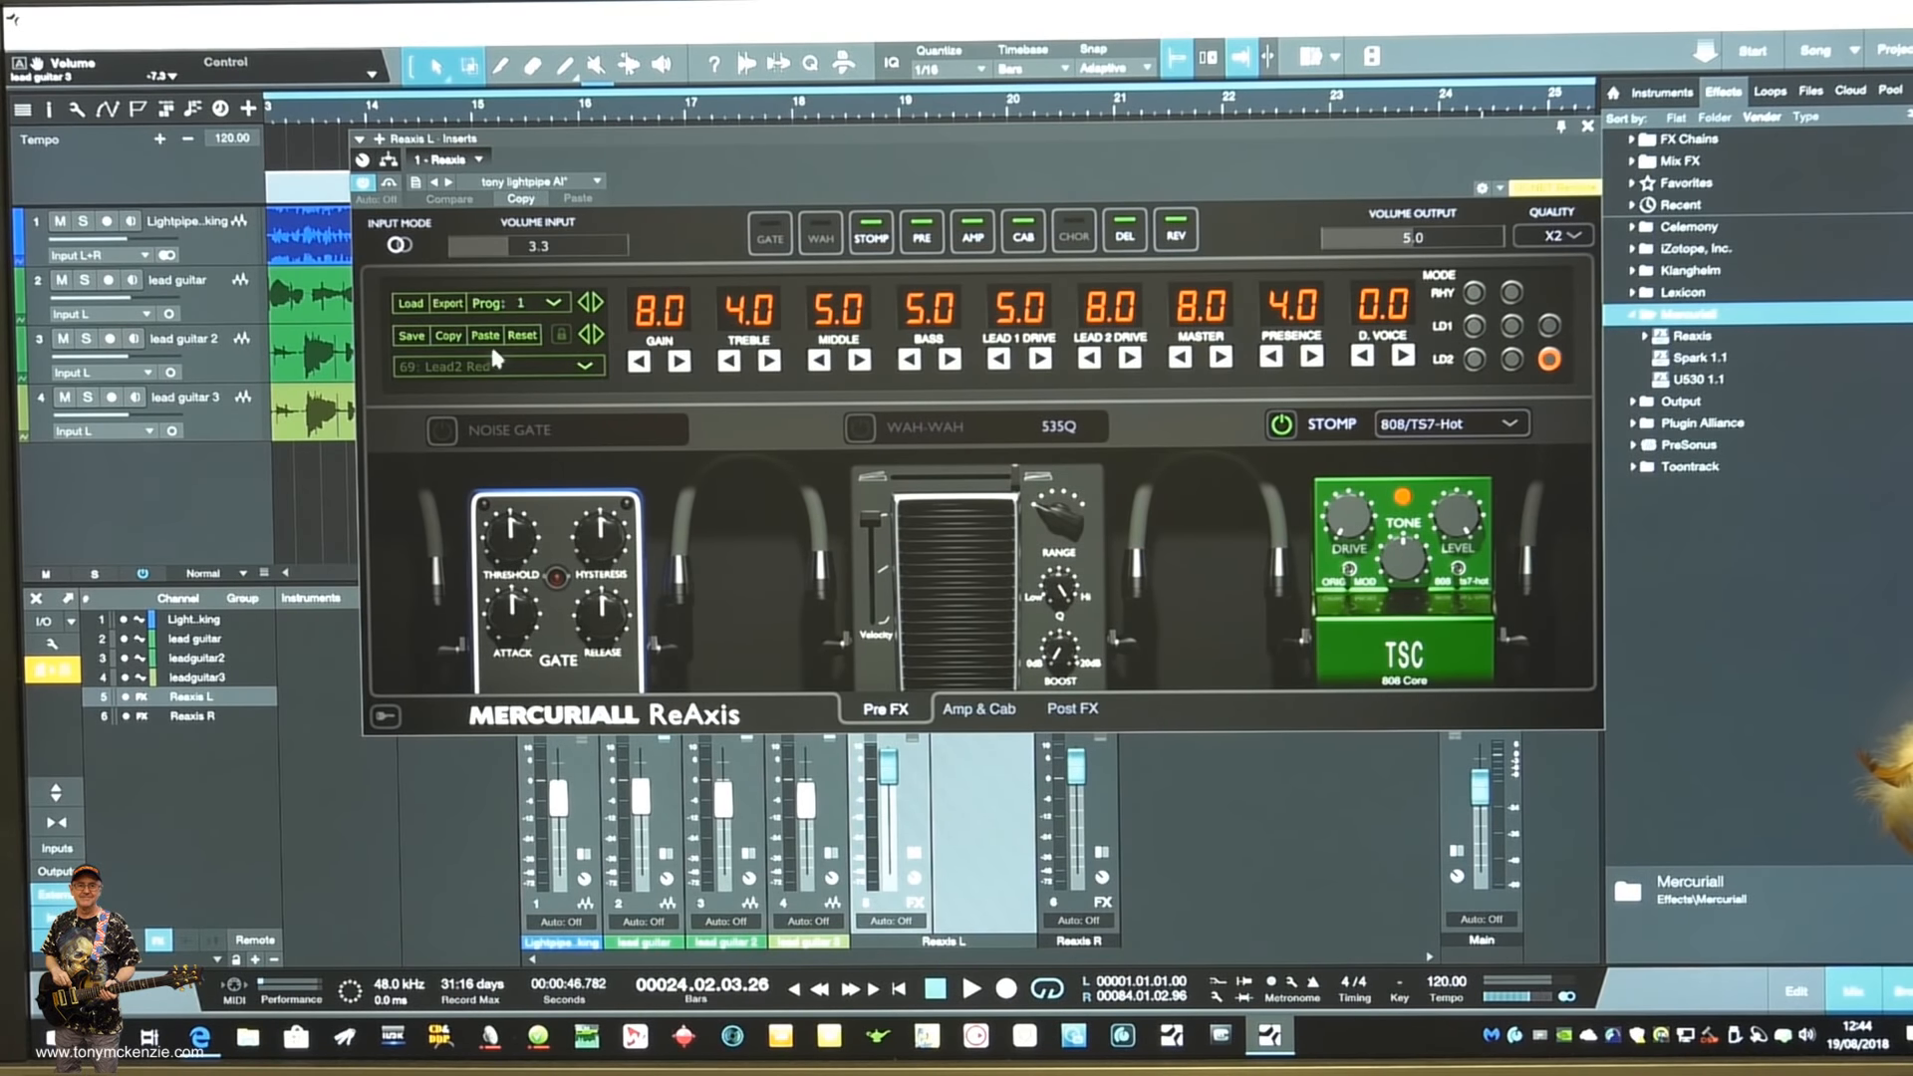
click(407, 304)
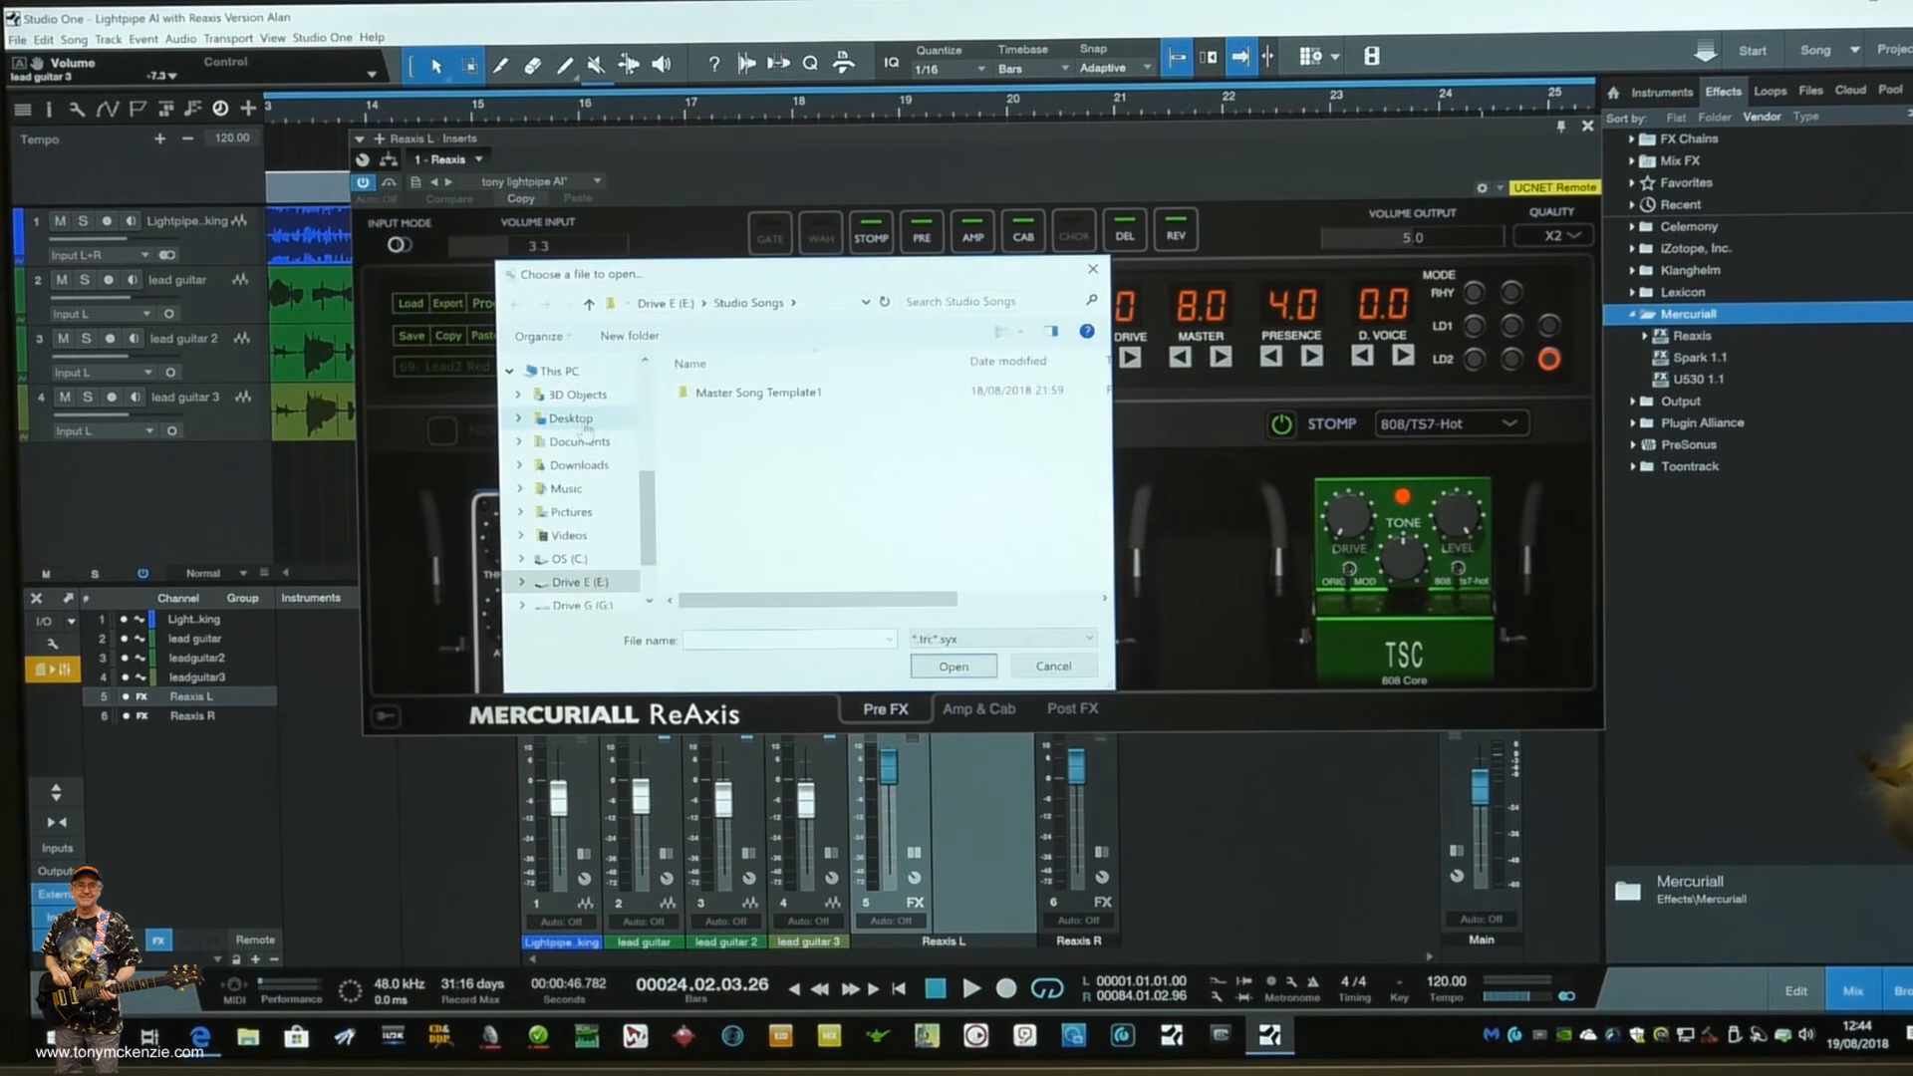
click(583, 421)
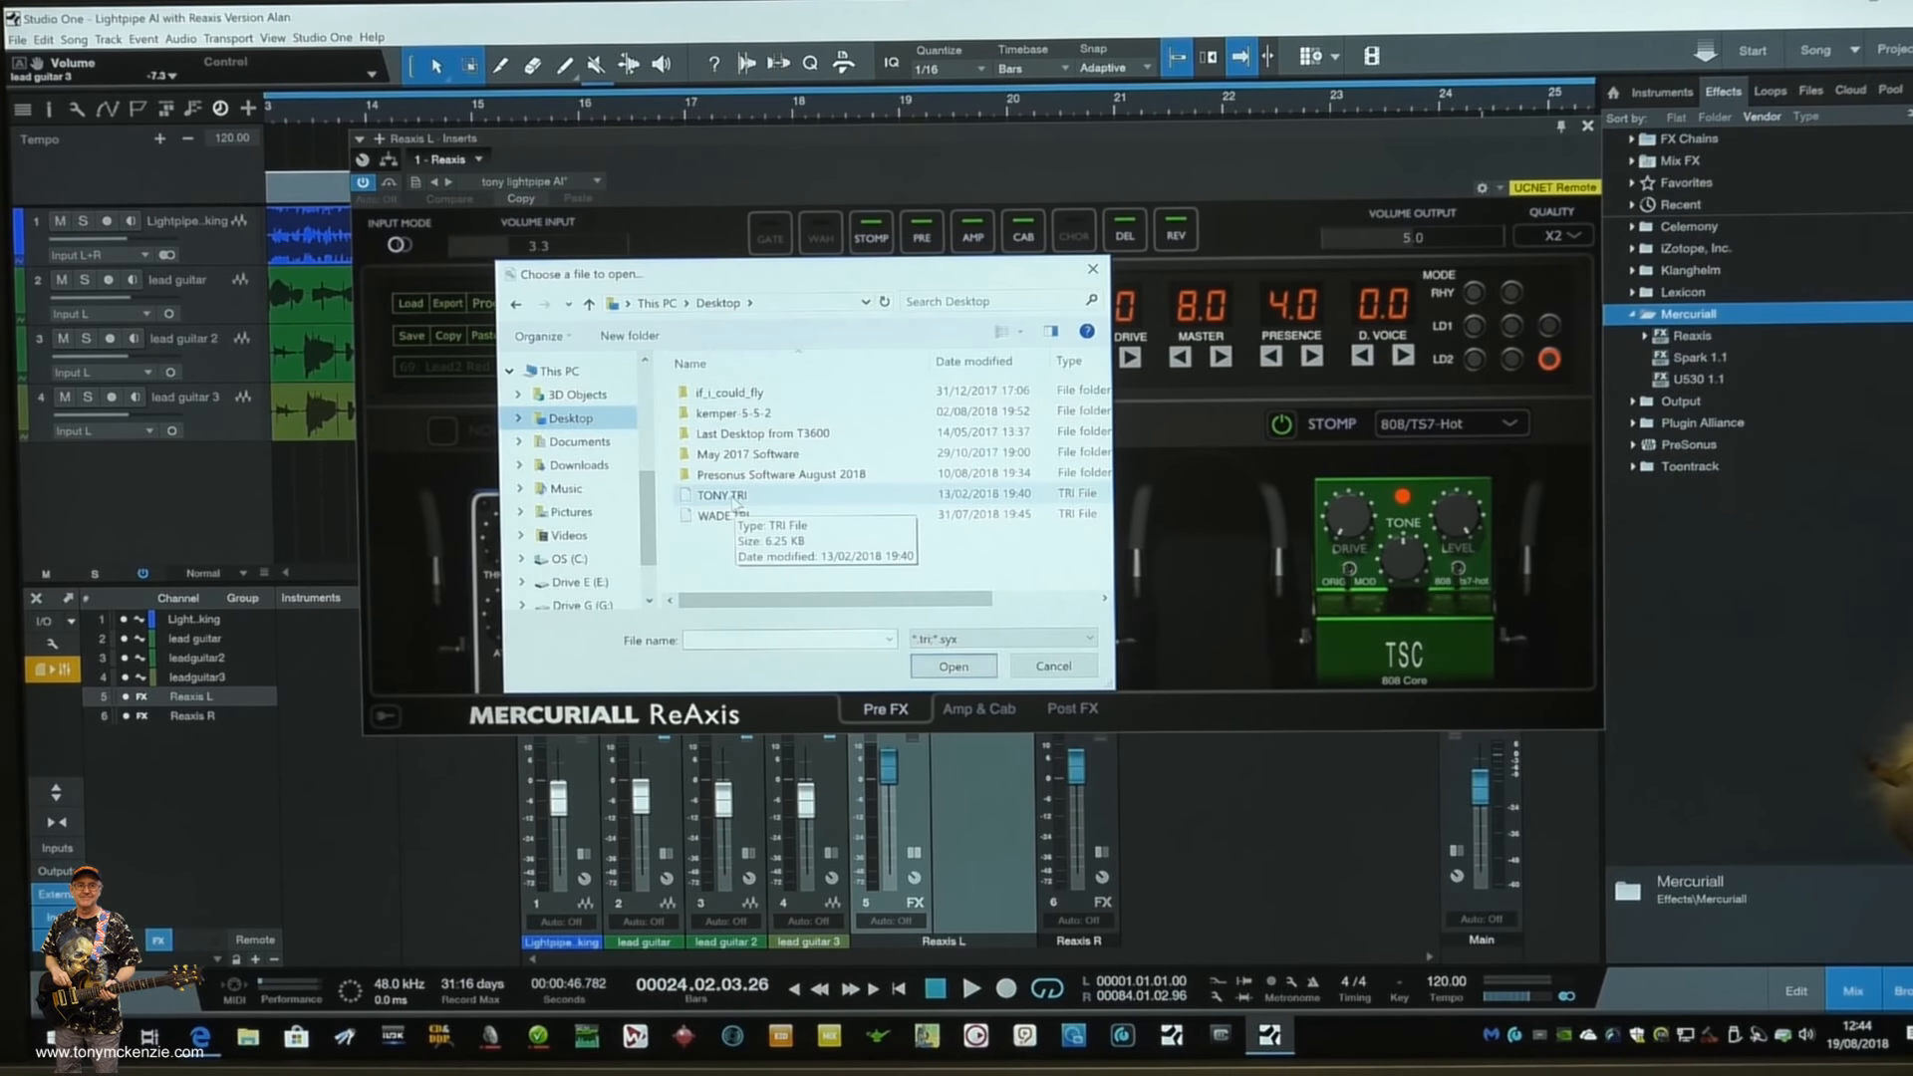
click(1043, 669)
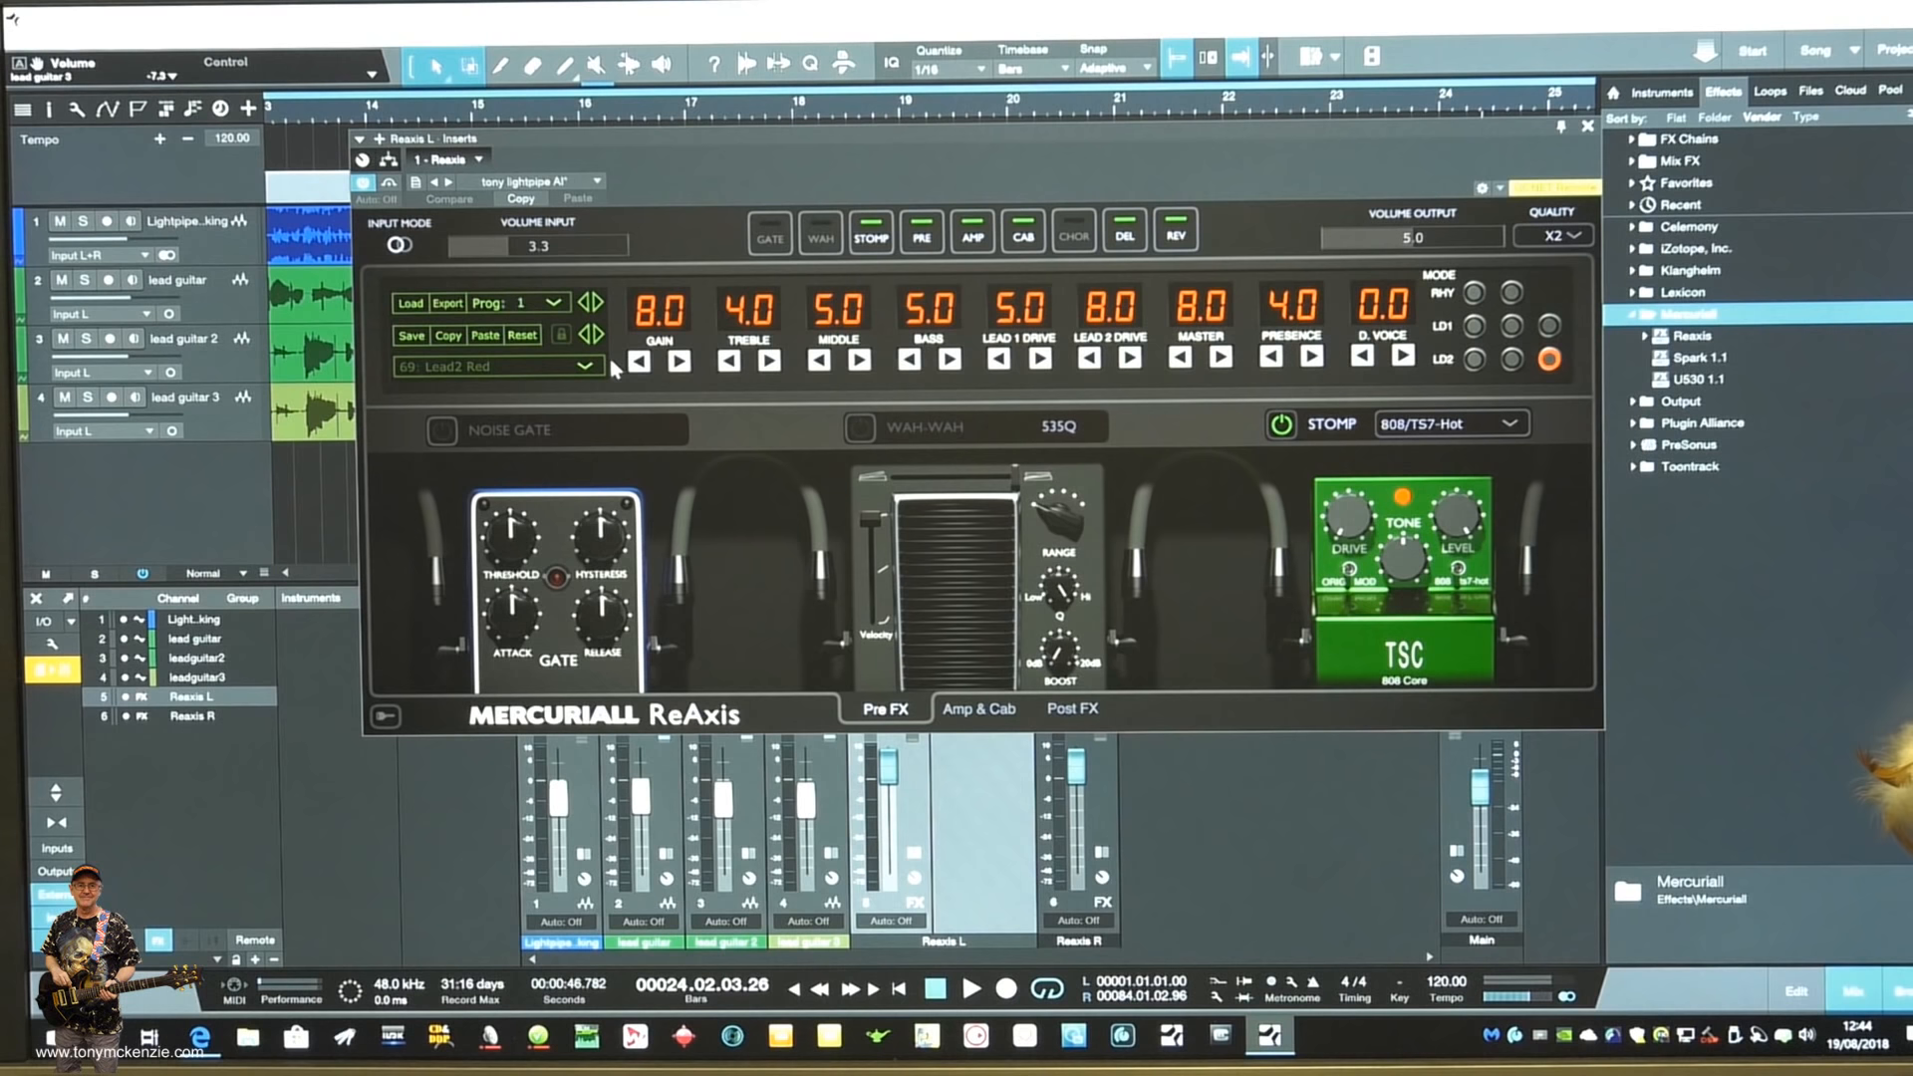
- Examine the 90-slot program list in Reaxis L, from the first program to the last
click(586, 366)
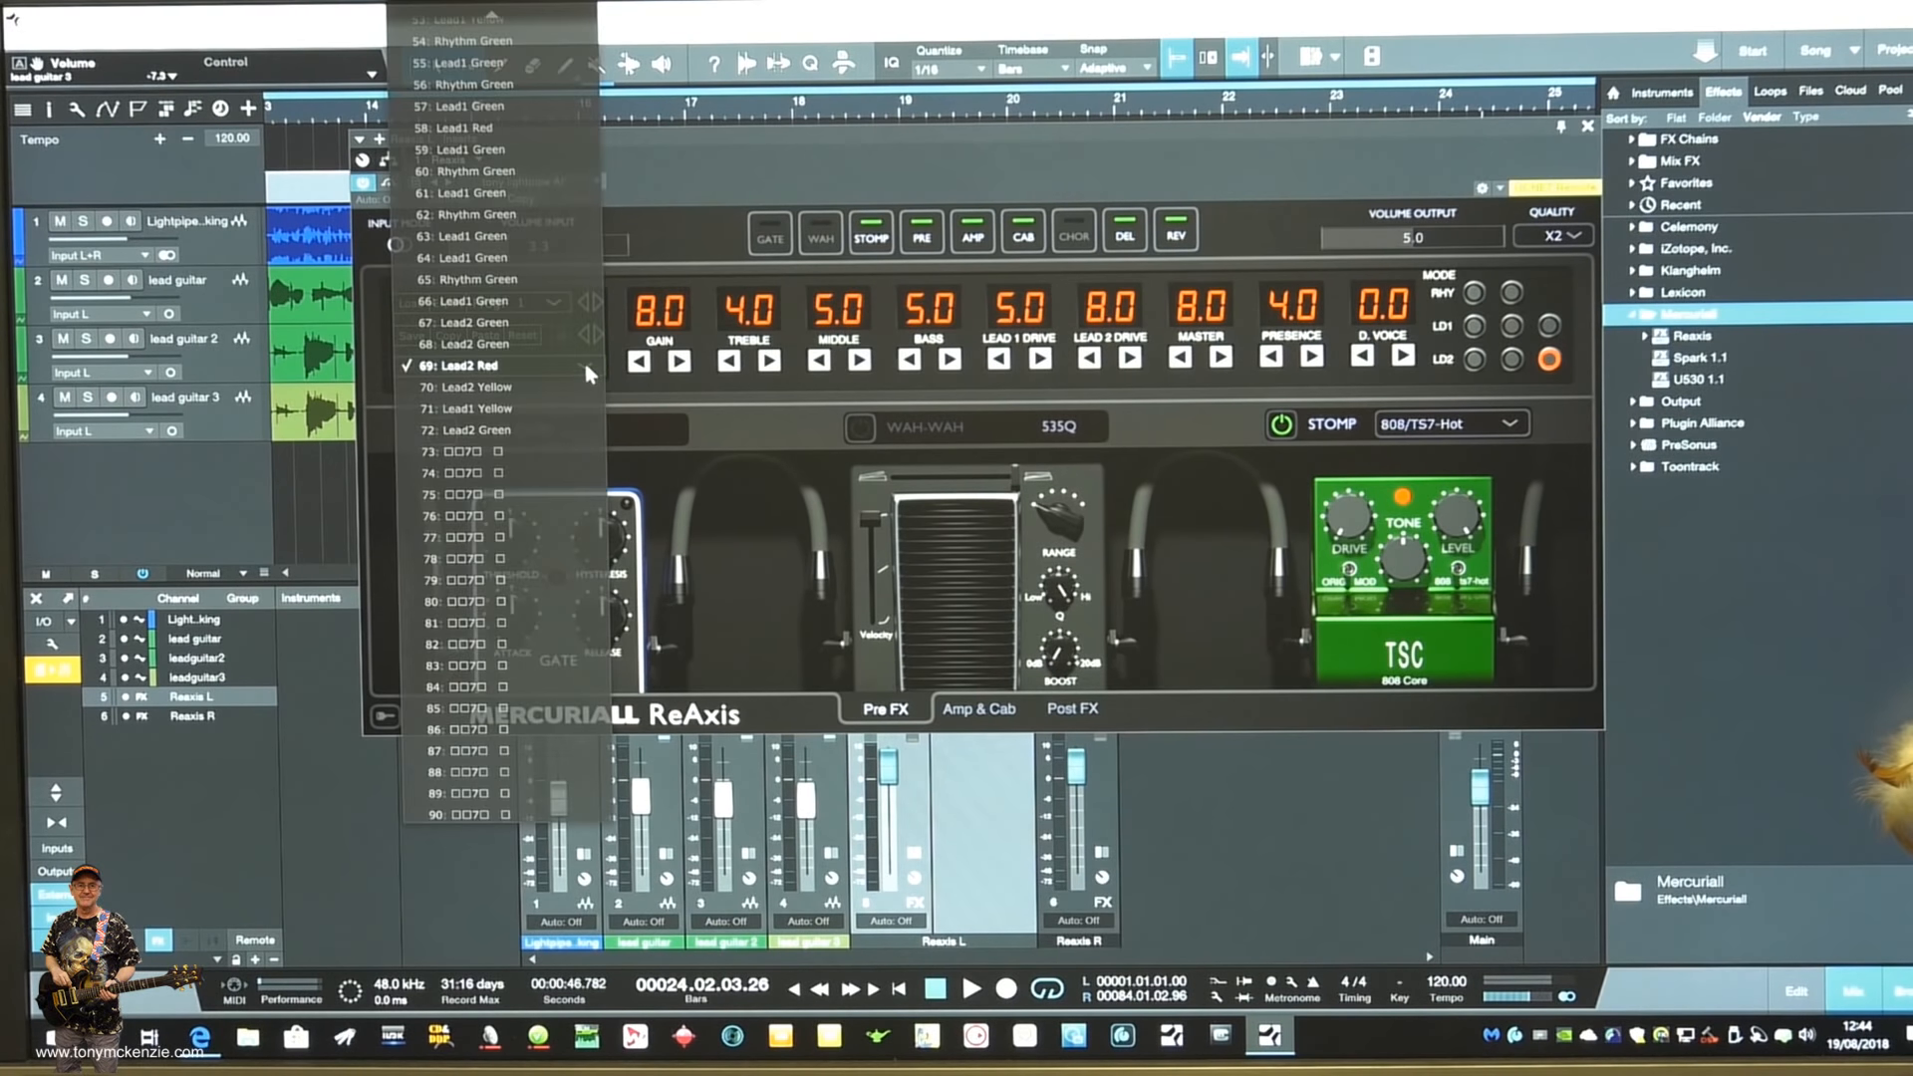
scroll(528, 150, up, 10)
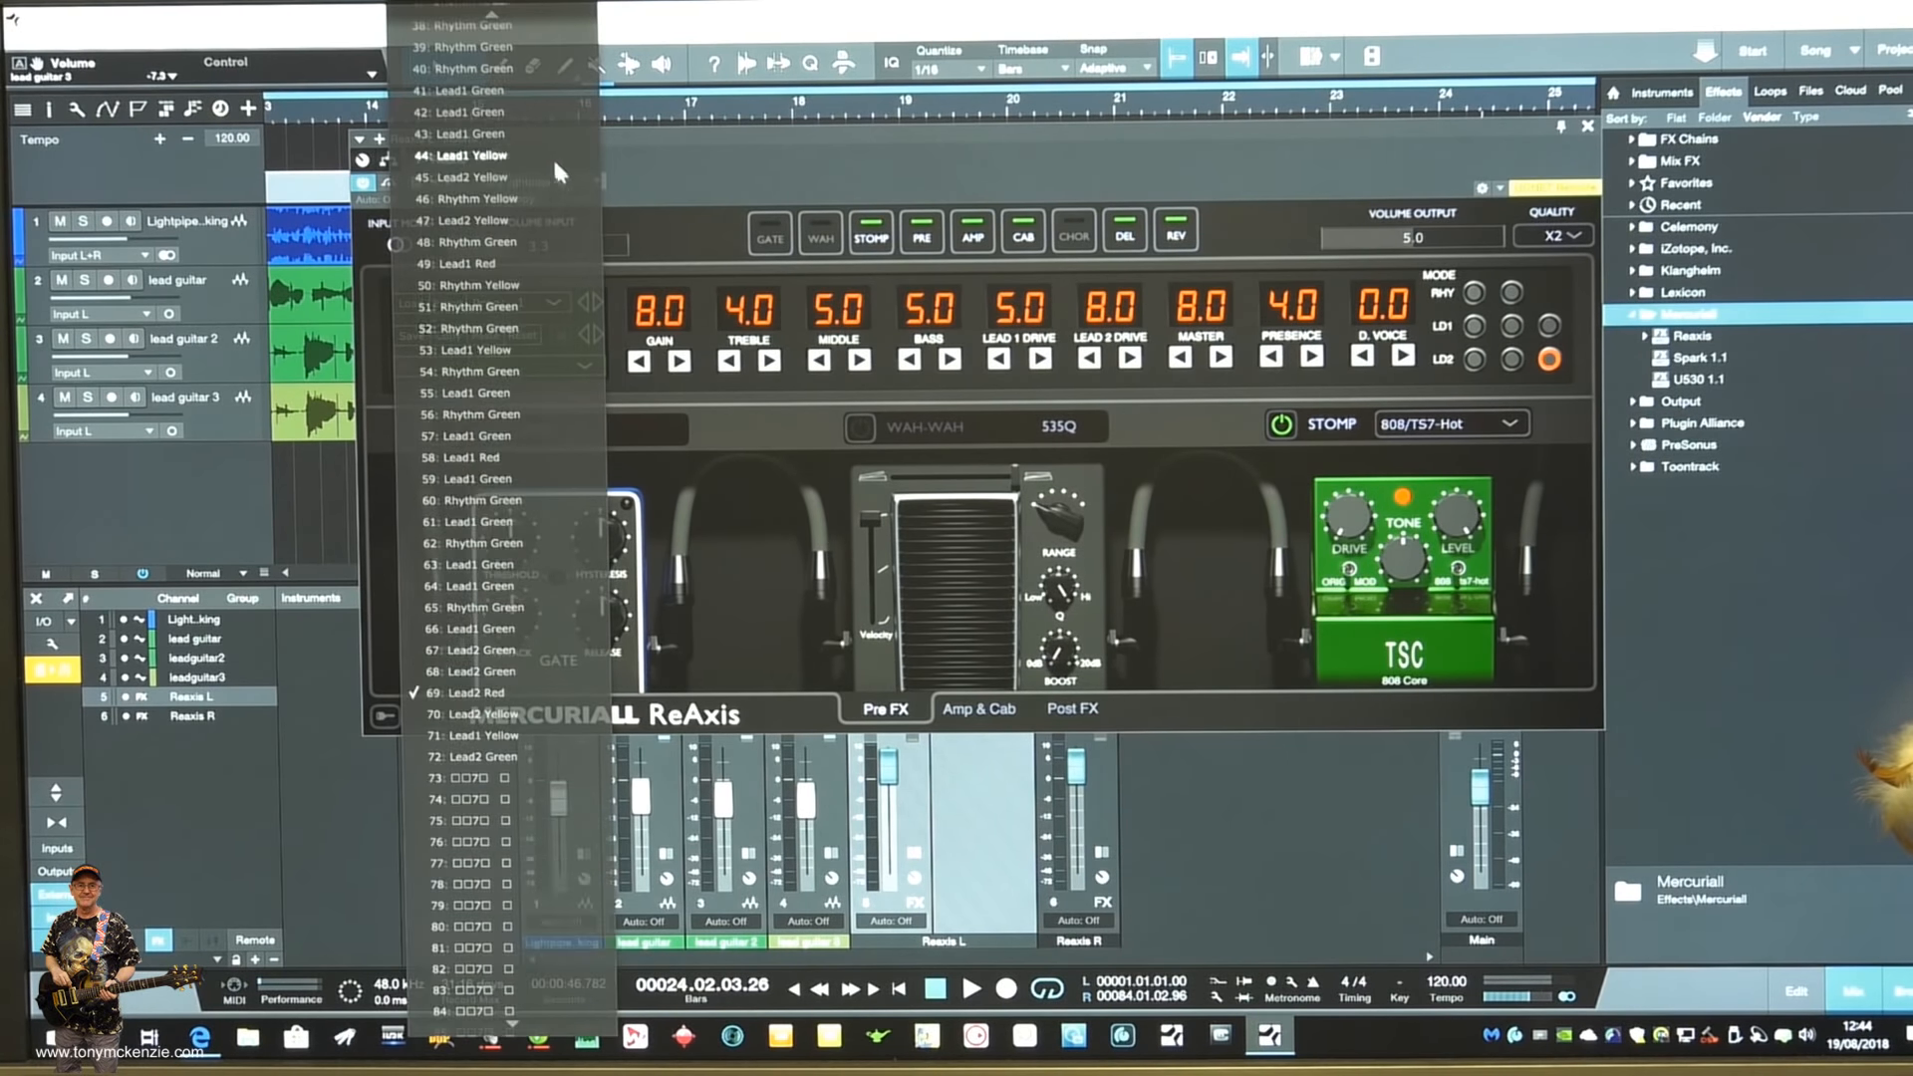
scroll(570, 206, up, 7)
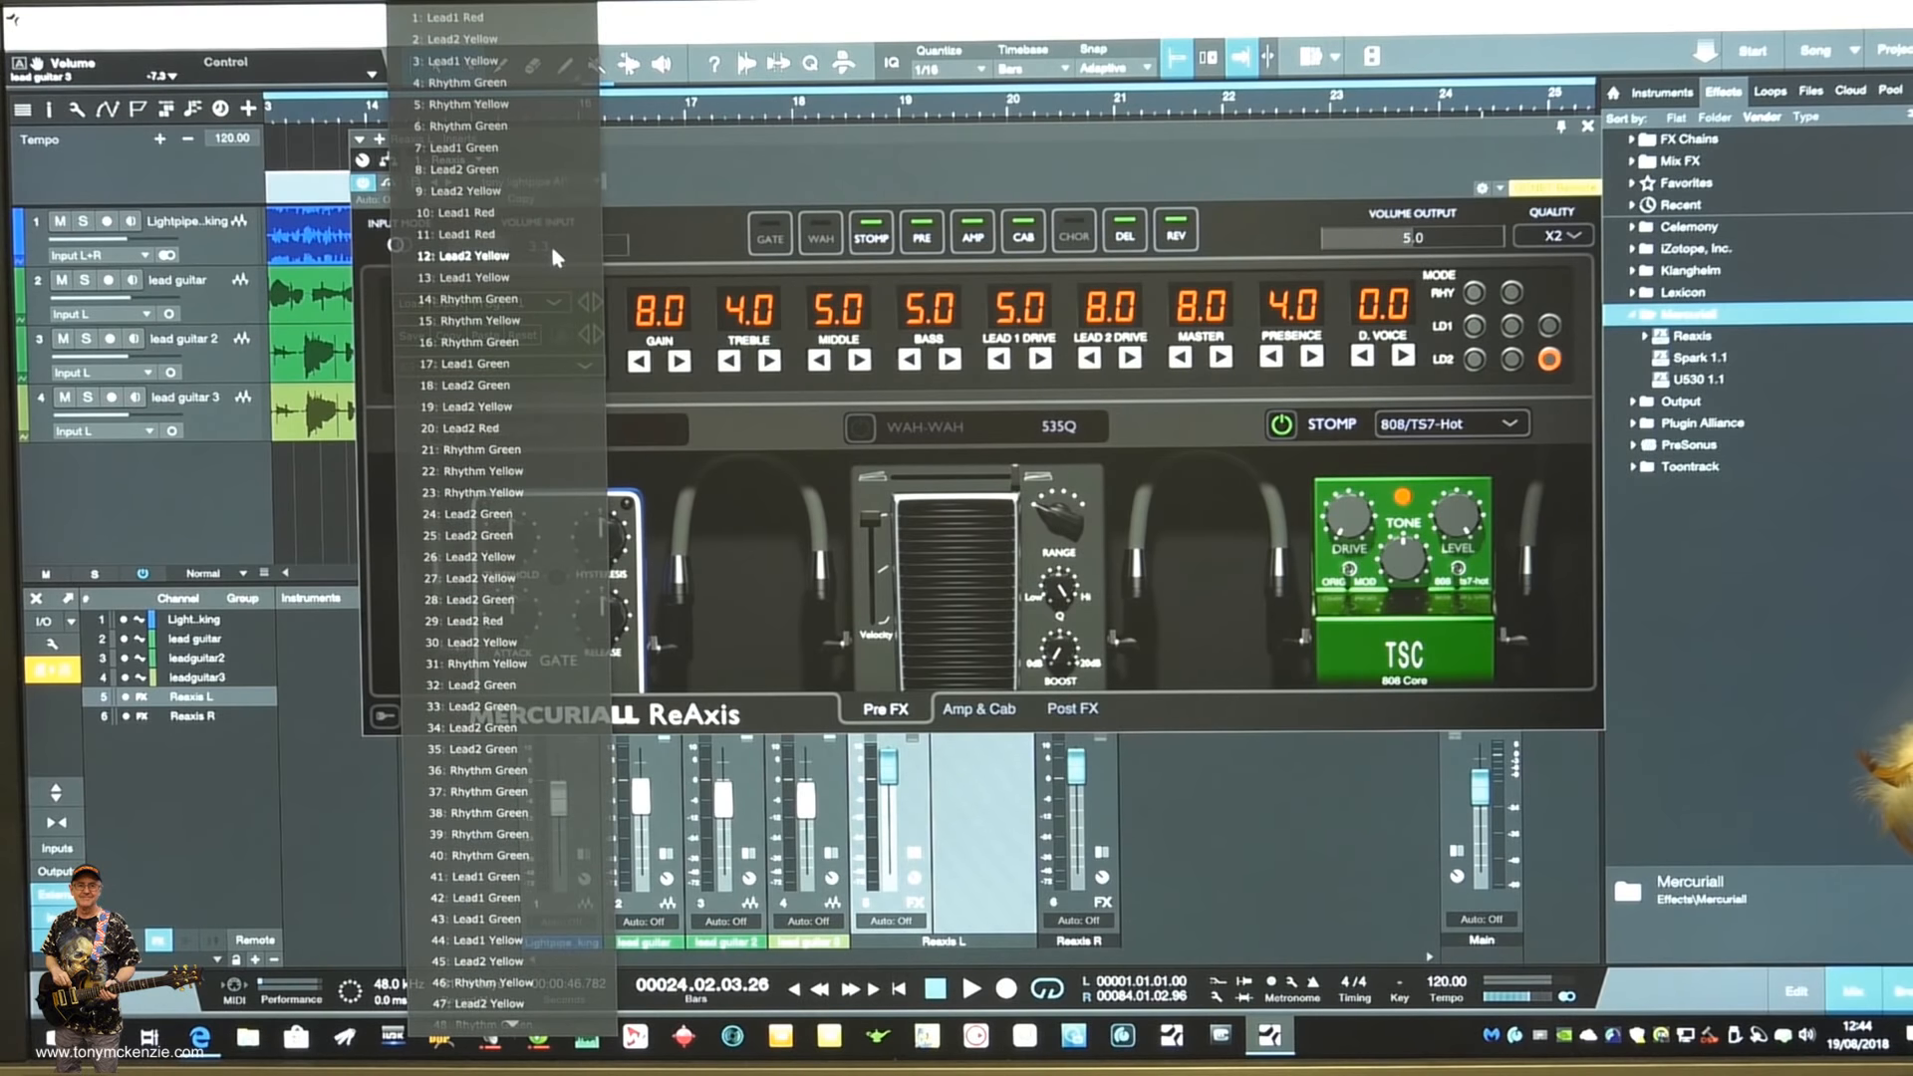
scroll(546, 220, down, 14)
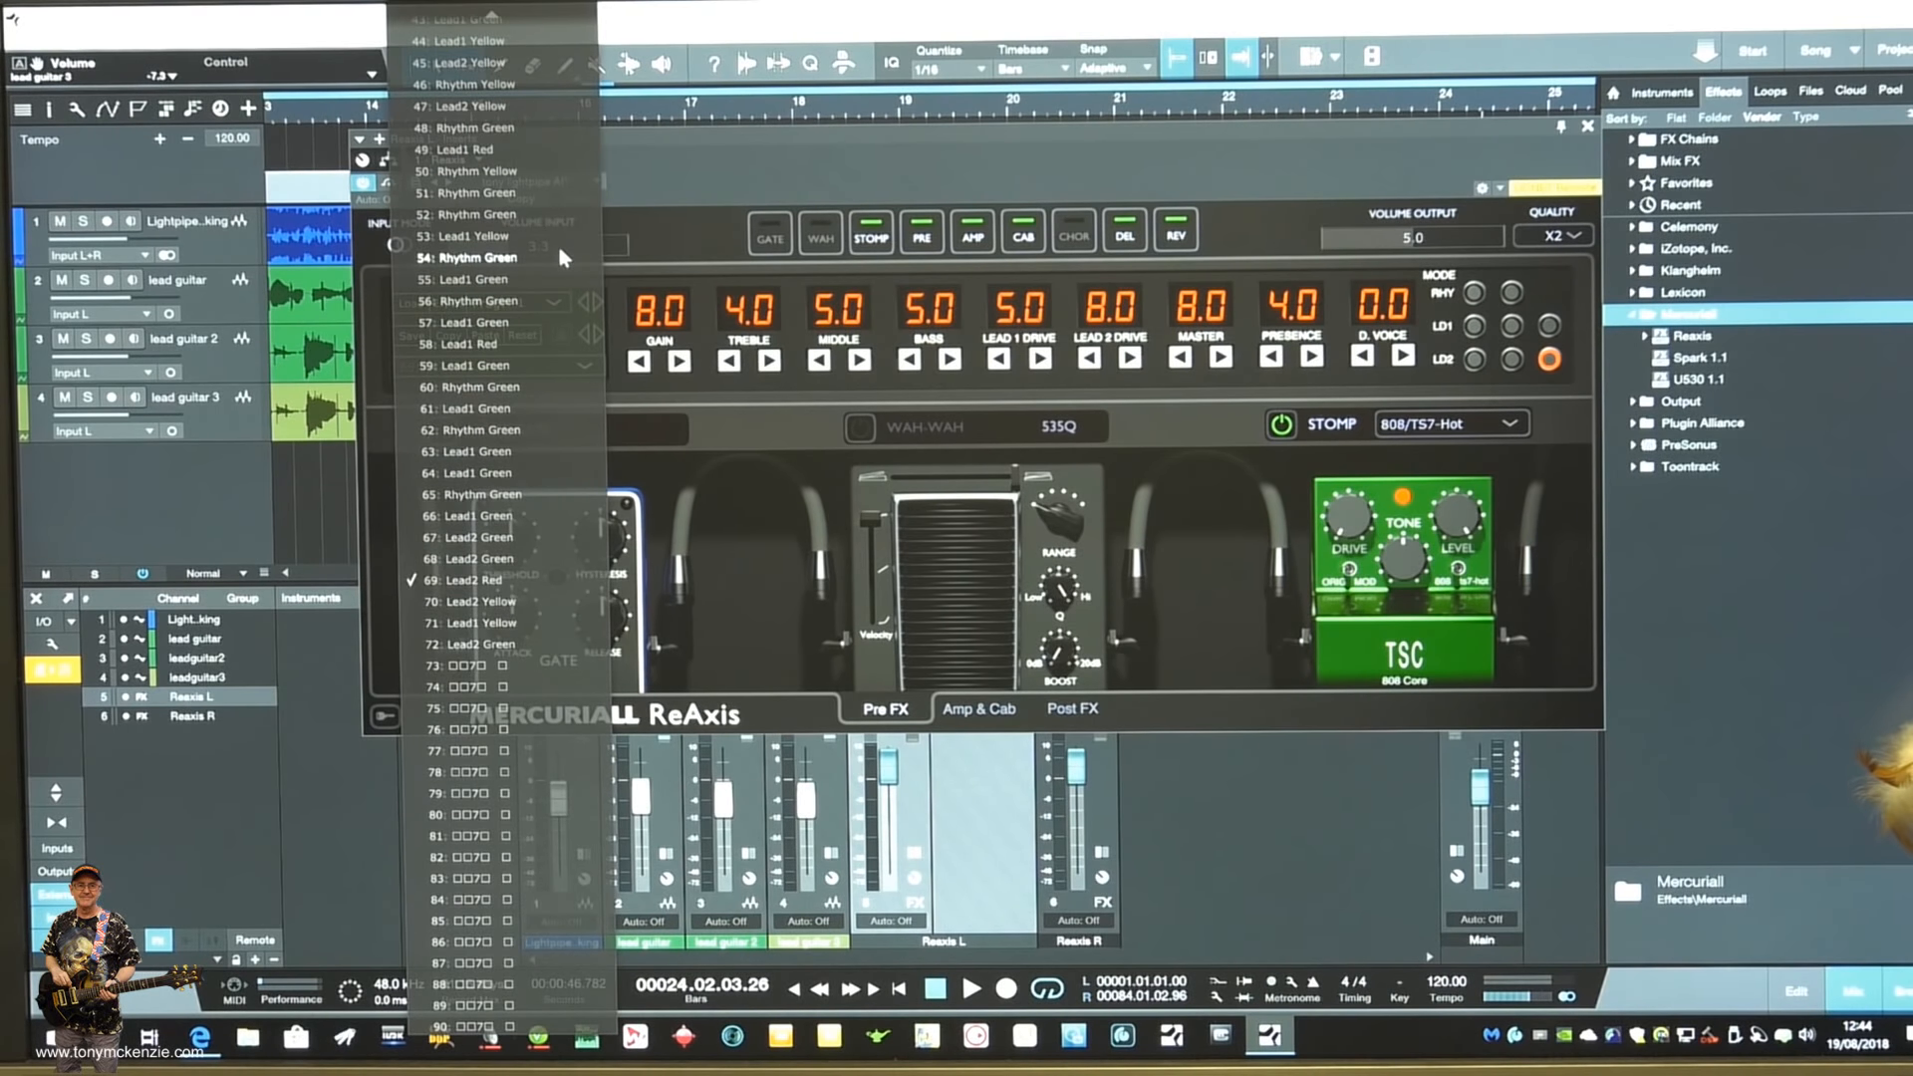
scroll(550, 366, up, 12)
click(539, 311)
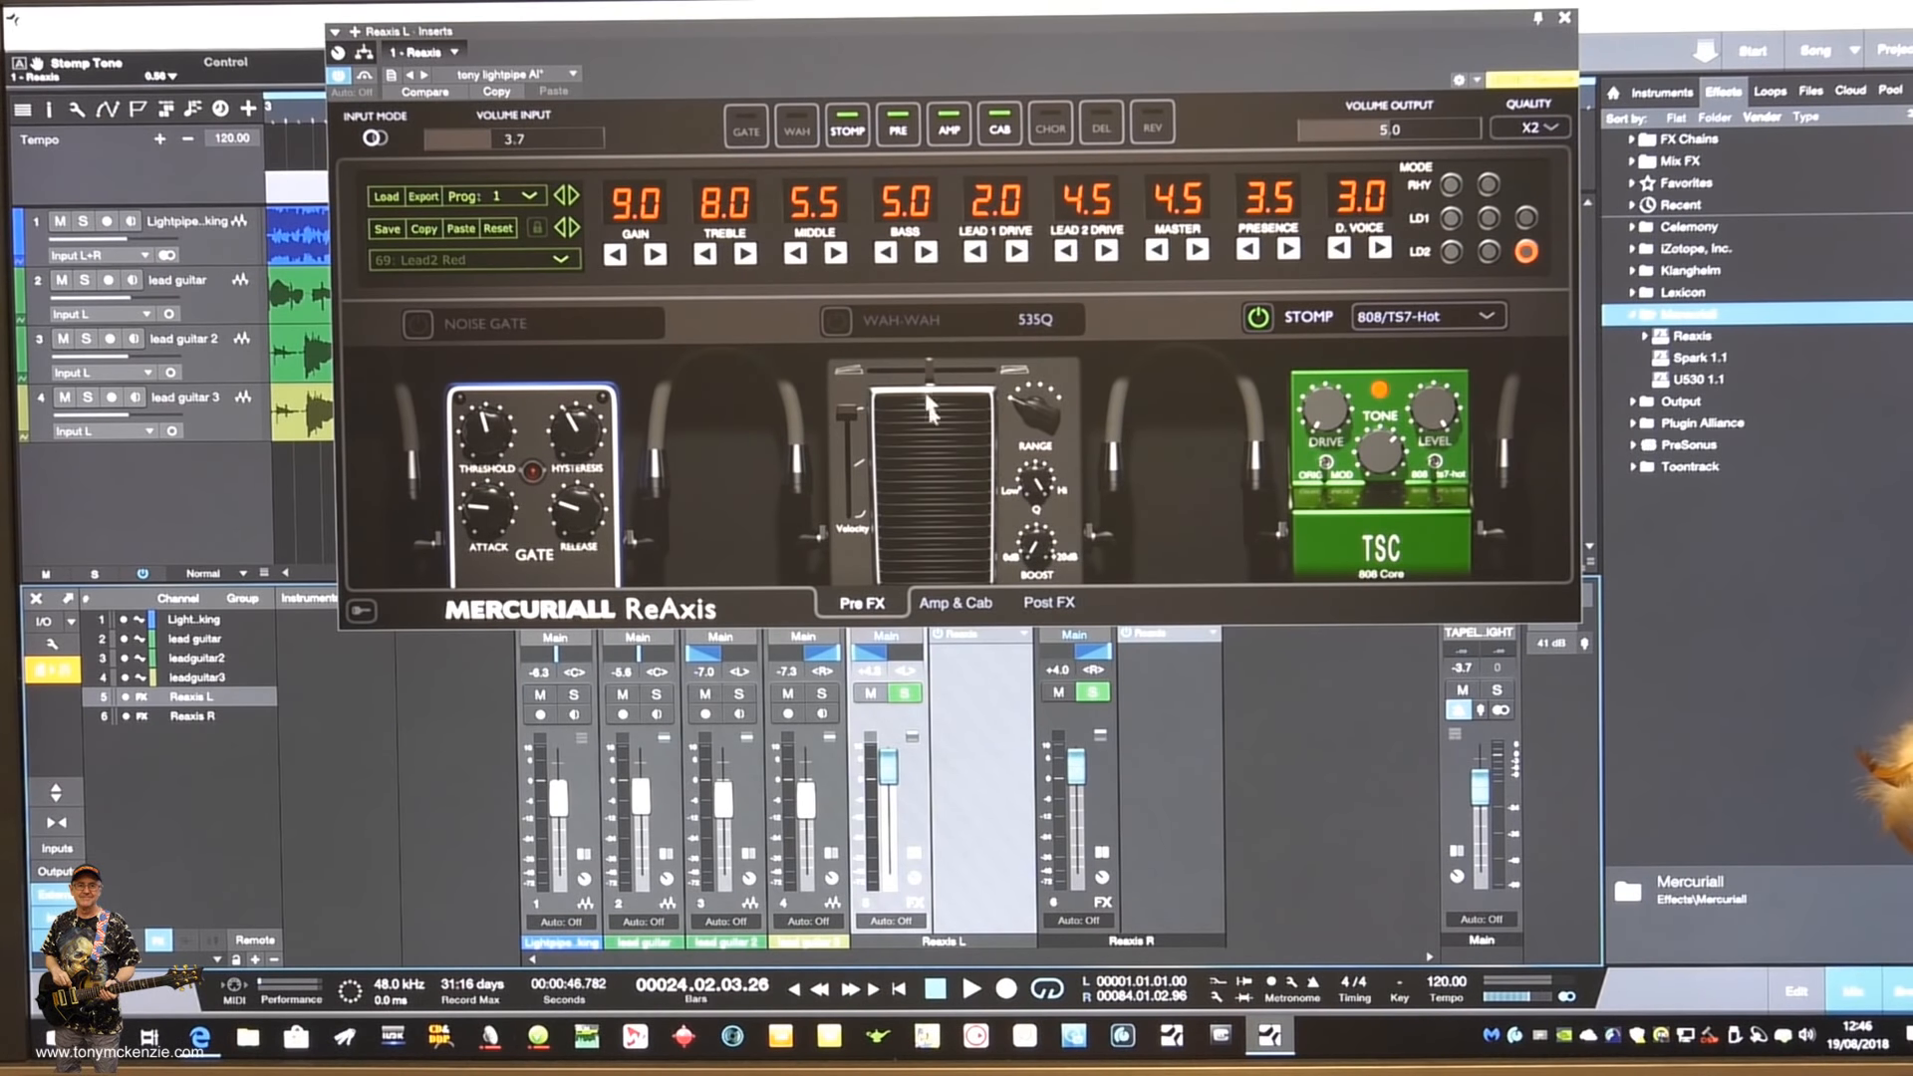
- Compare the amp settings of the Reaxis R and Reaxis L inserts by switching between them
click(1182, 738)
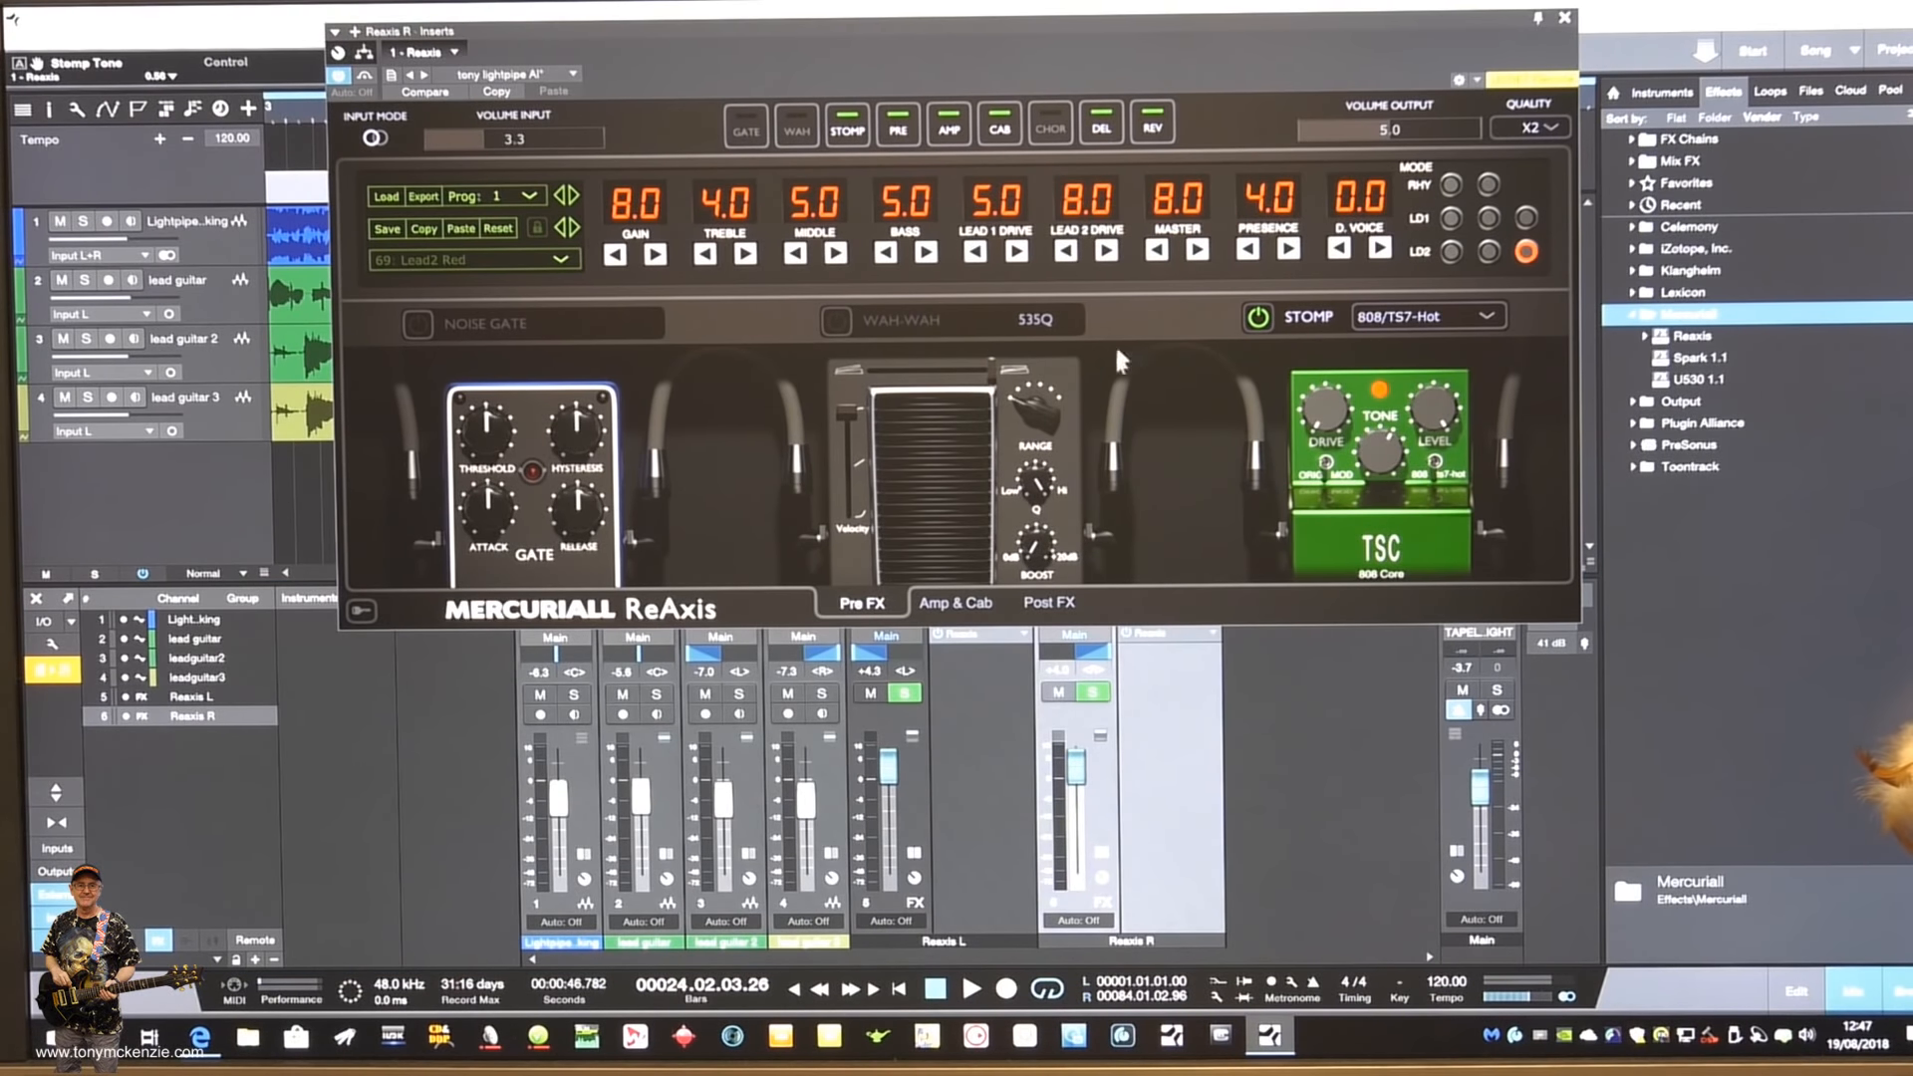
click(983, 741)
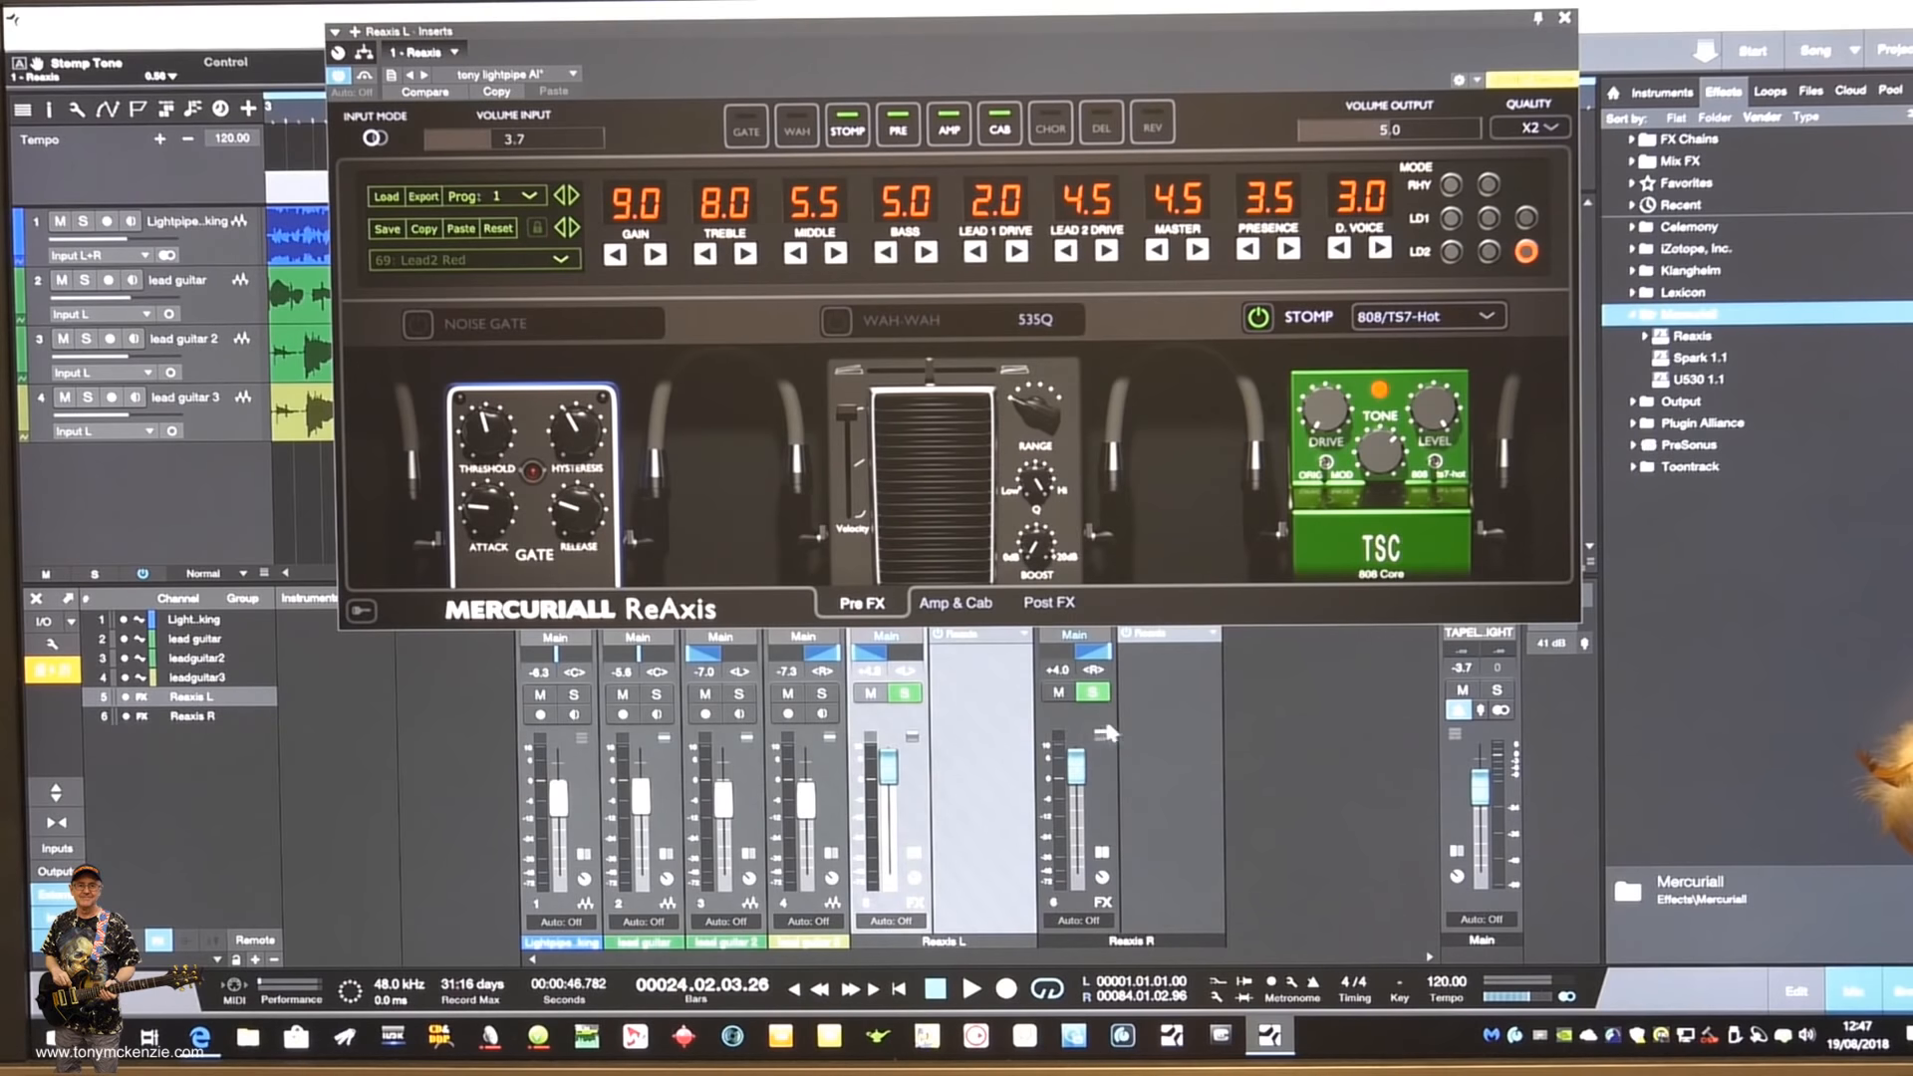
click(1142, 714)
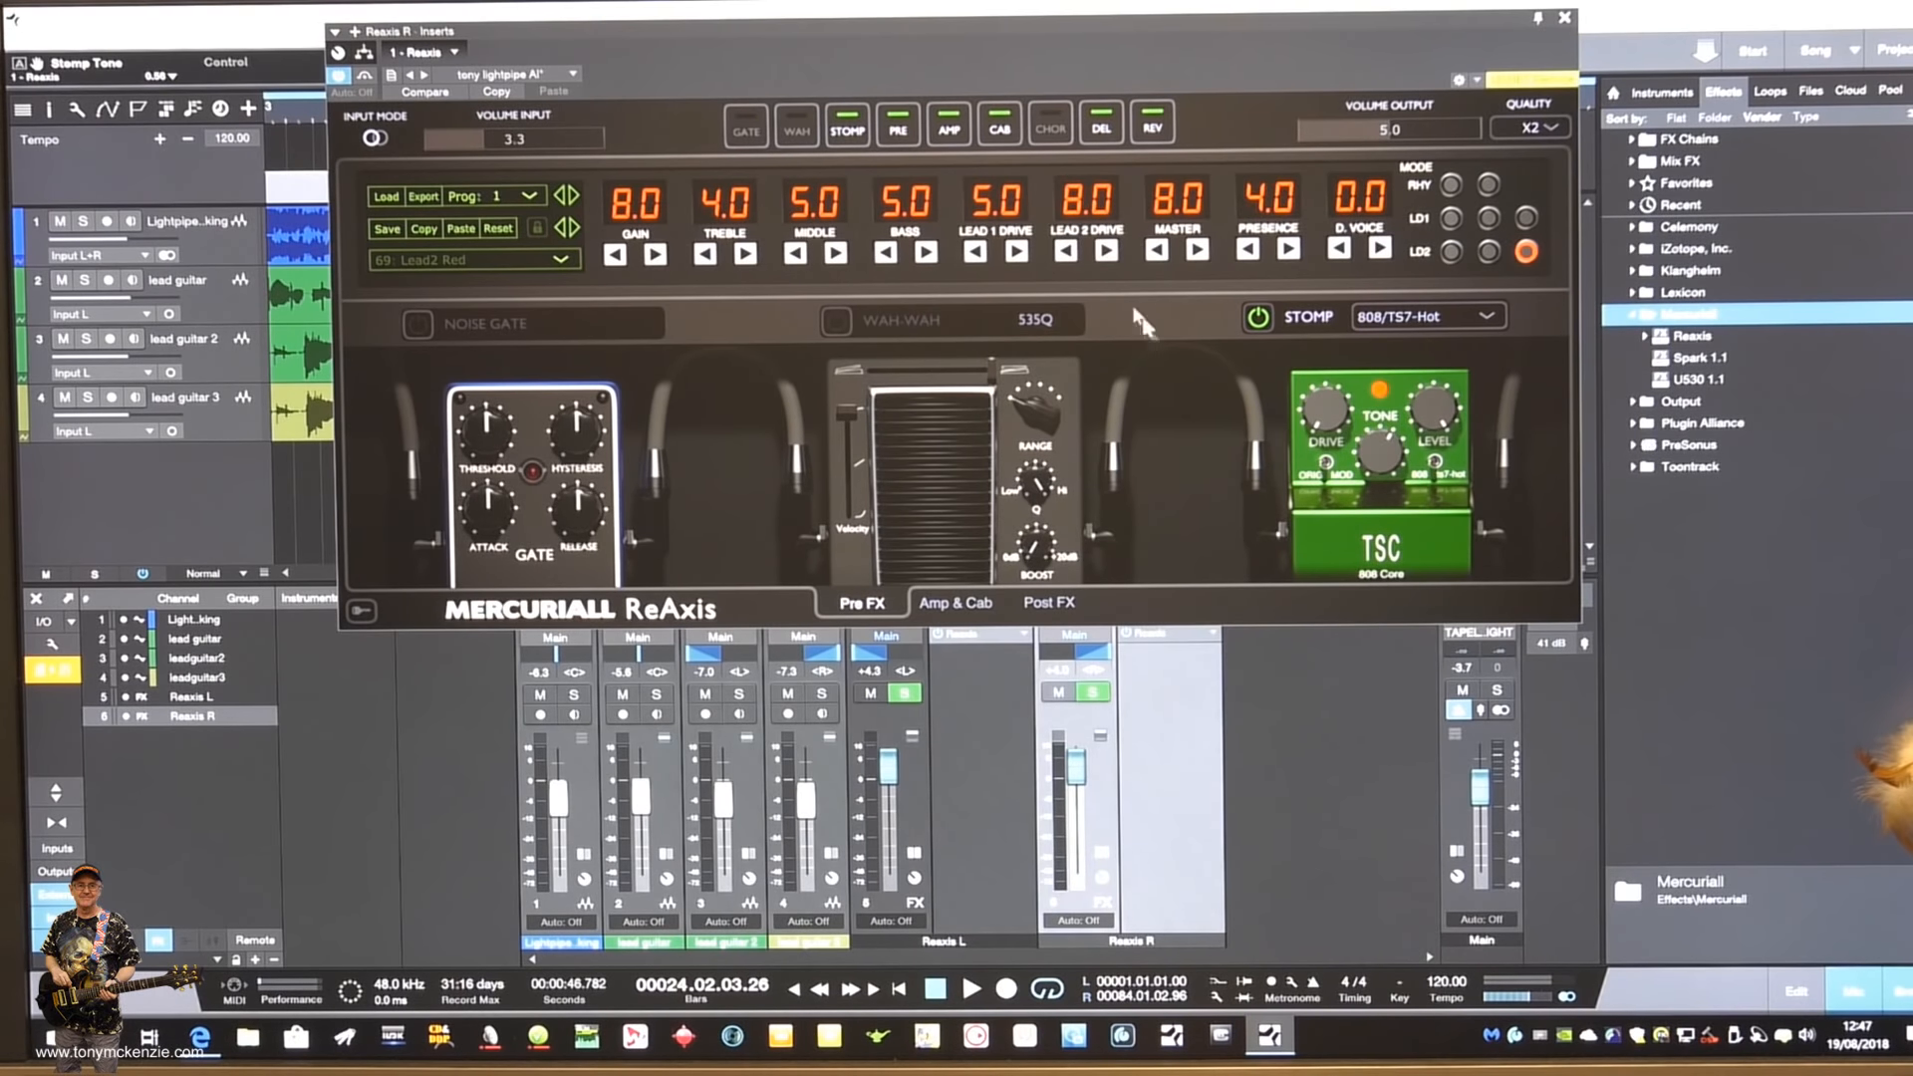
click(989, 706)
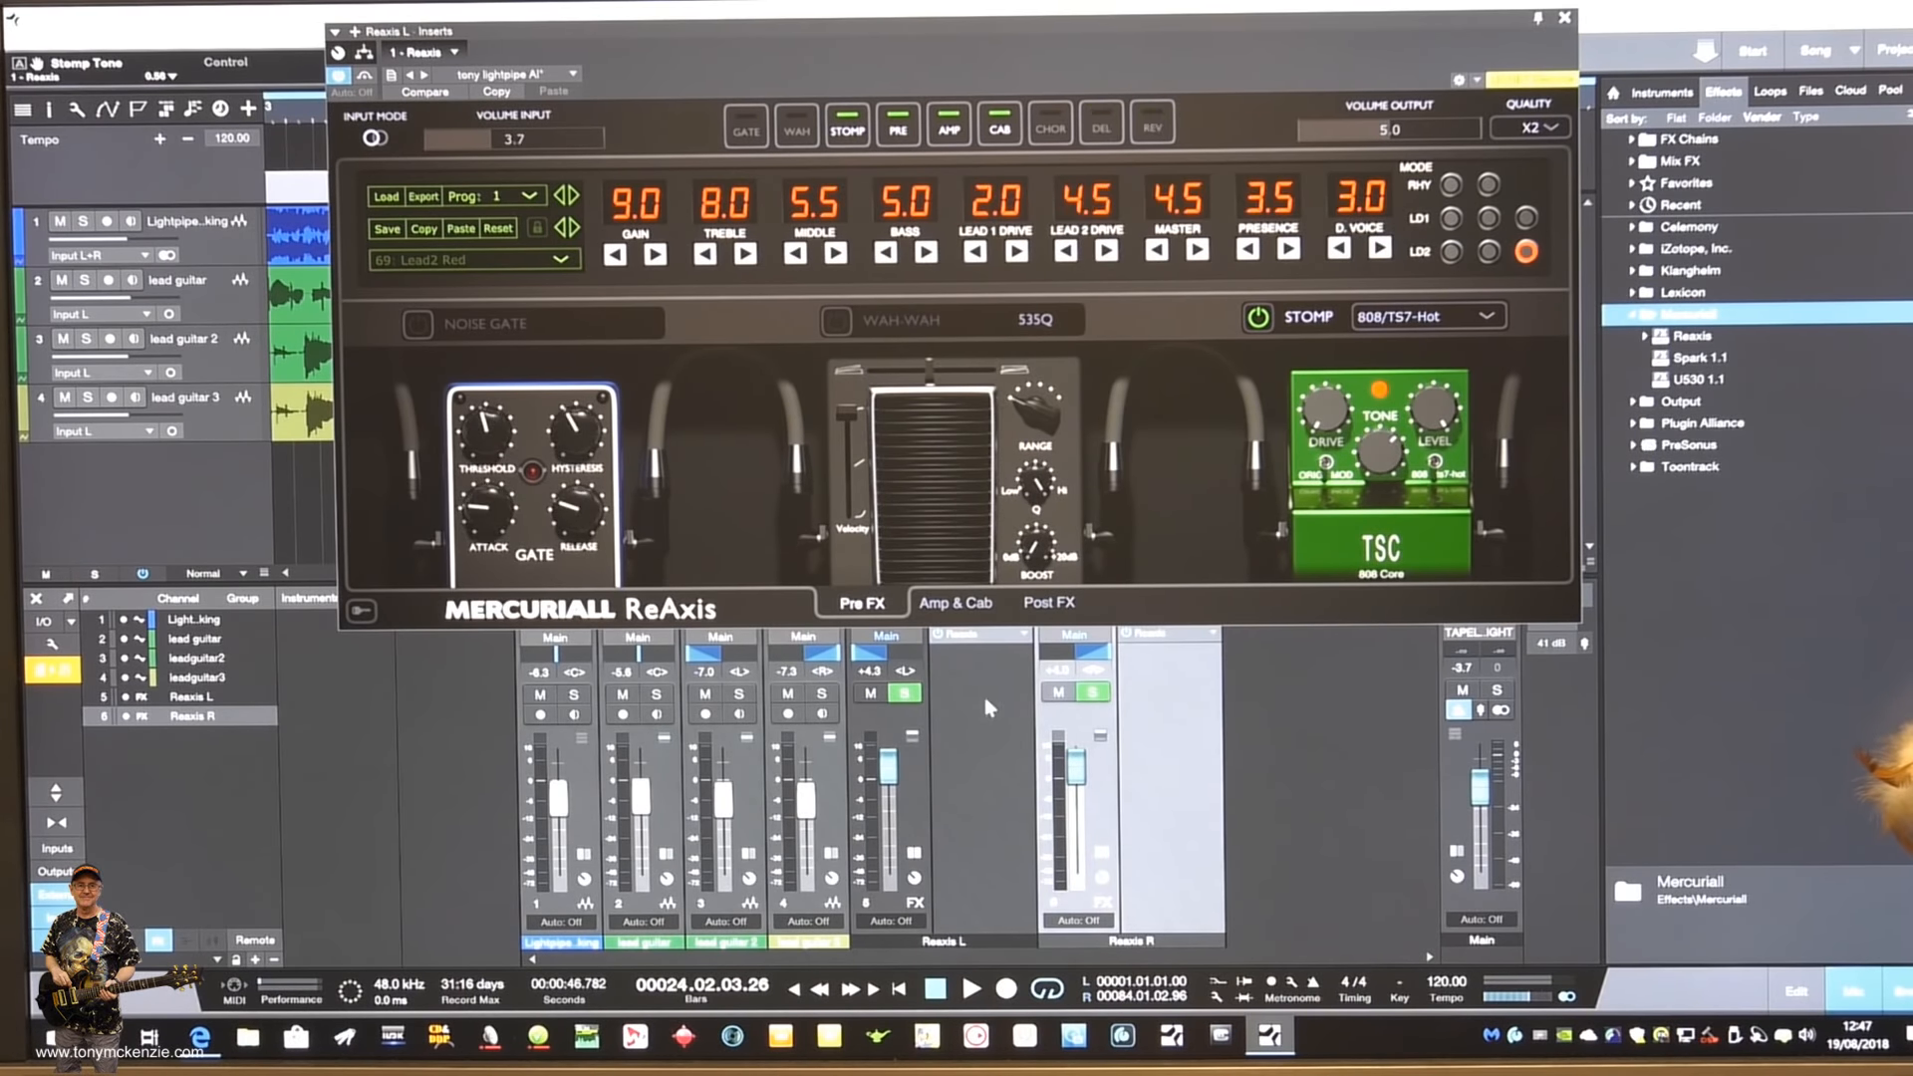
- Open the Reaxis R insert and view its quality options from X1 to X8
click(1150, 692)
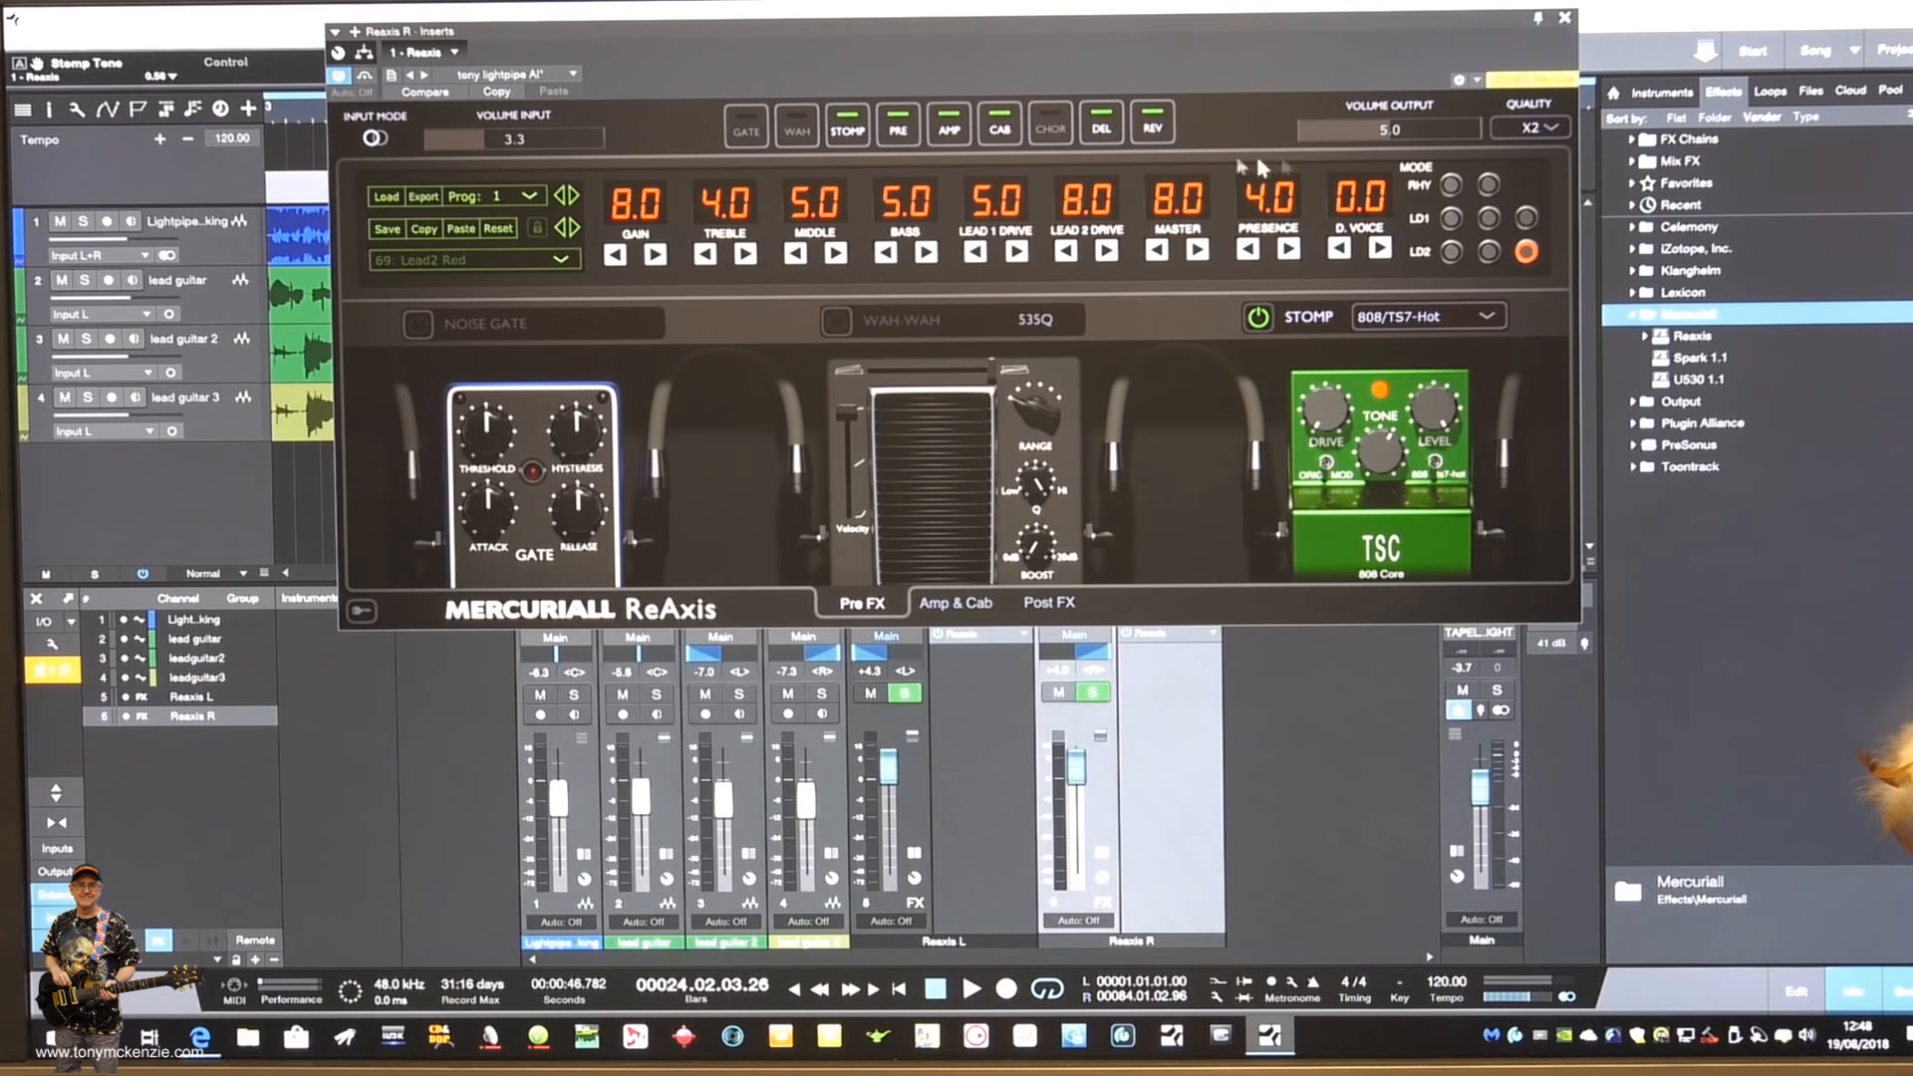
click(1551, 130)
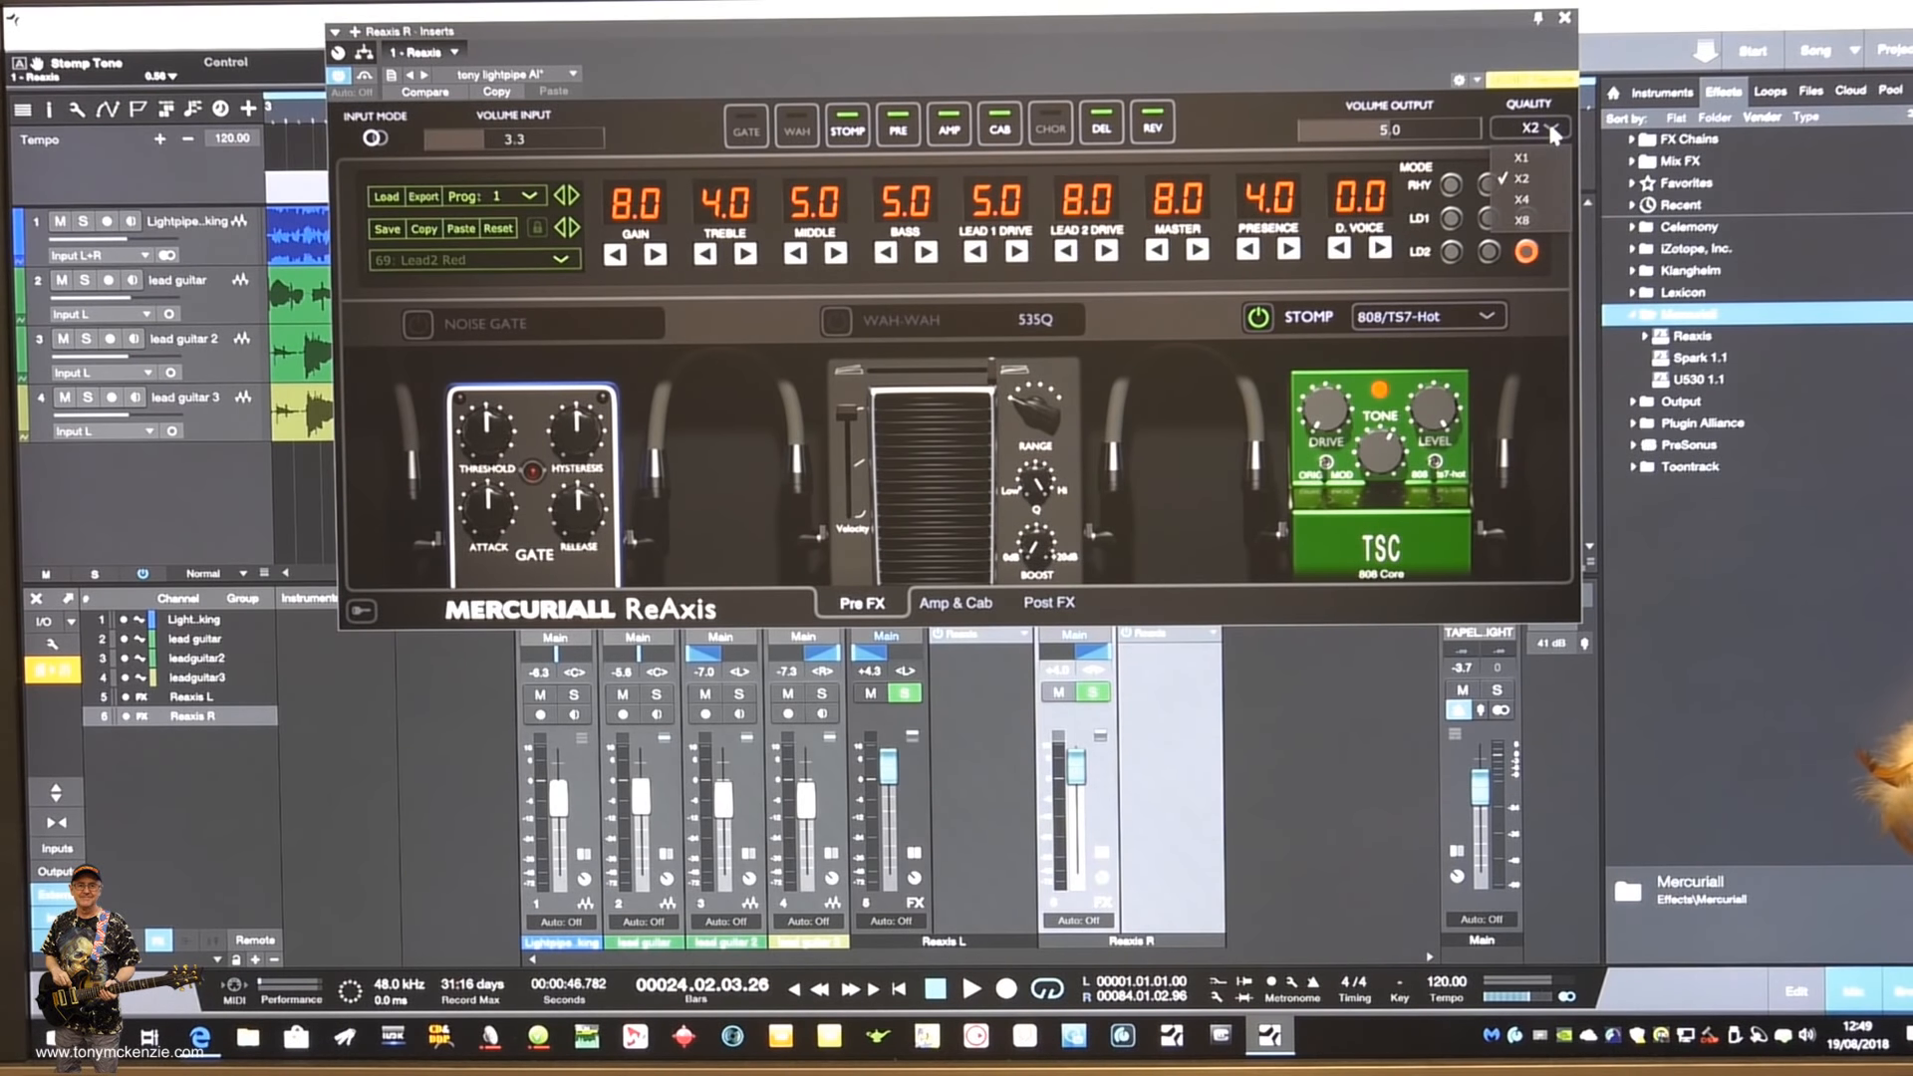
click(1550, 129)
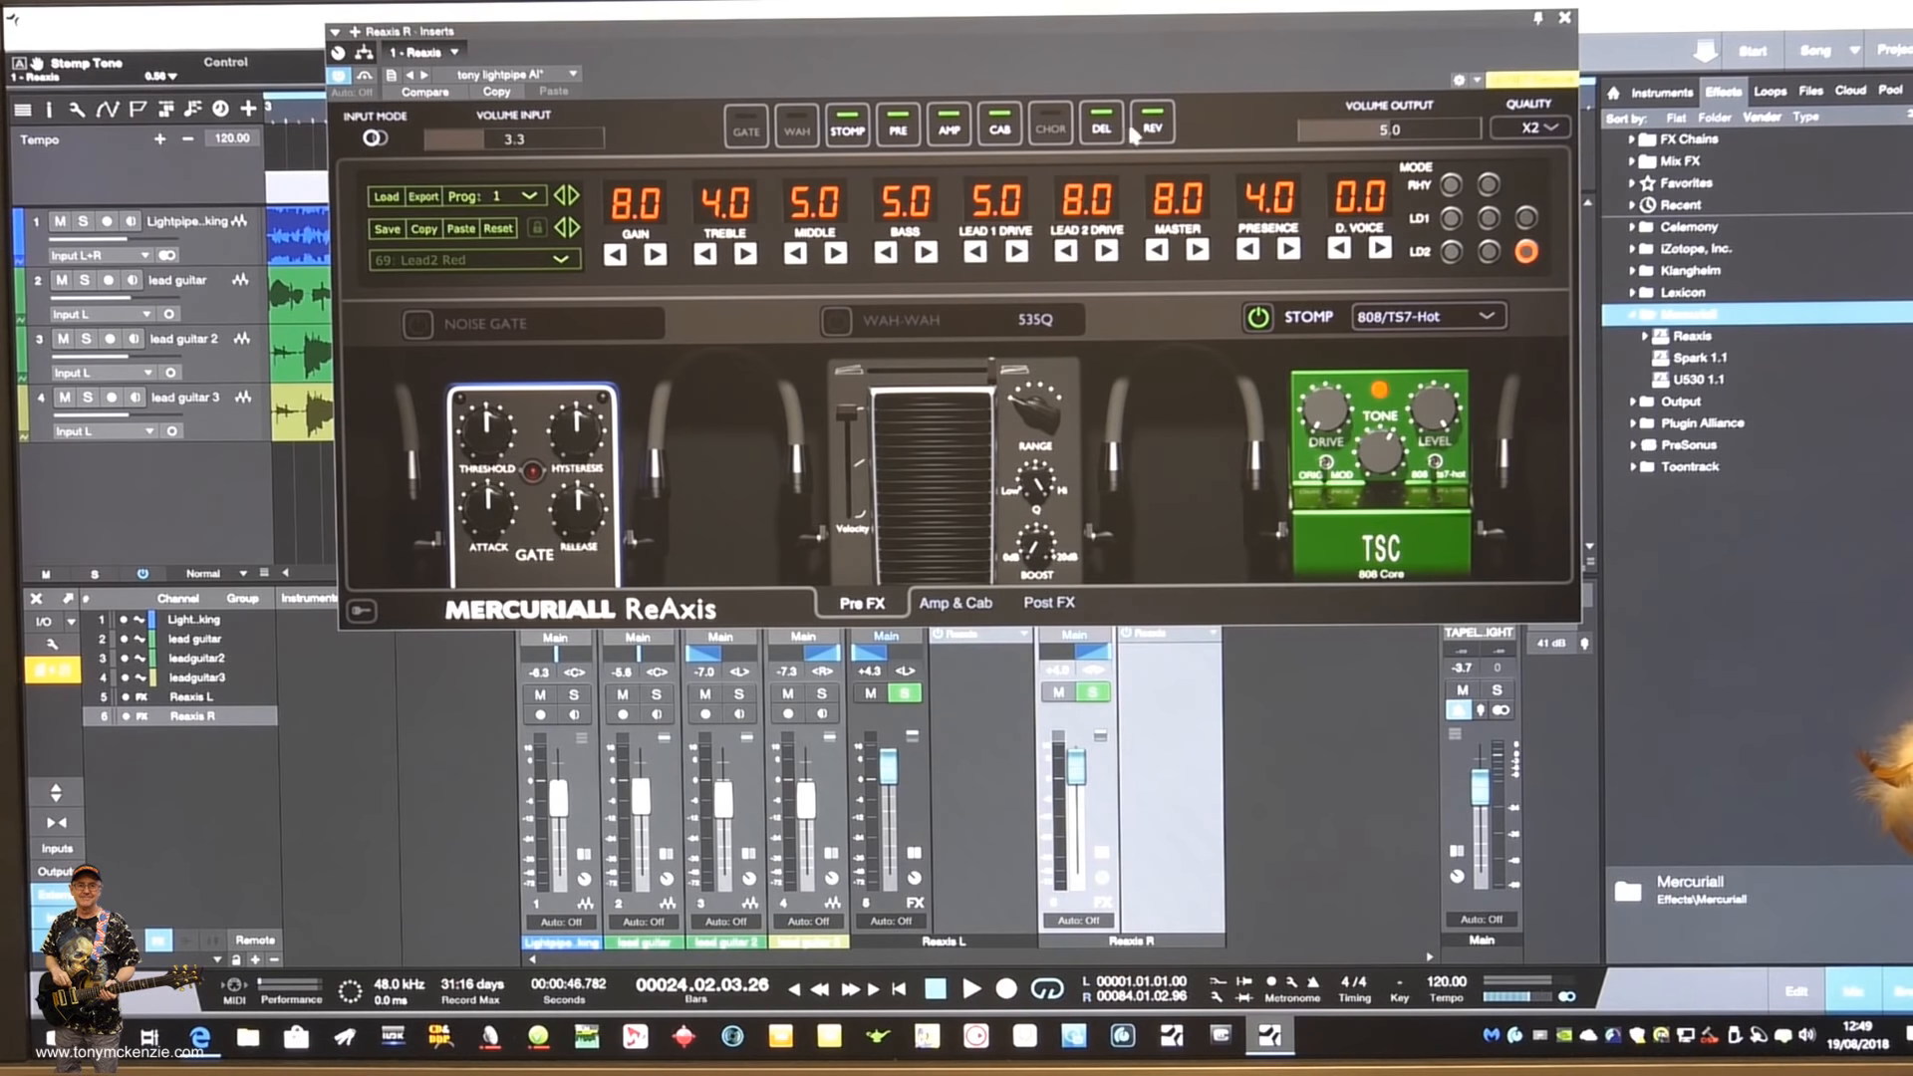
- Switch the gate, wah and chorus of Reaxis R on and off again in turn
click(758, 133)
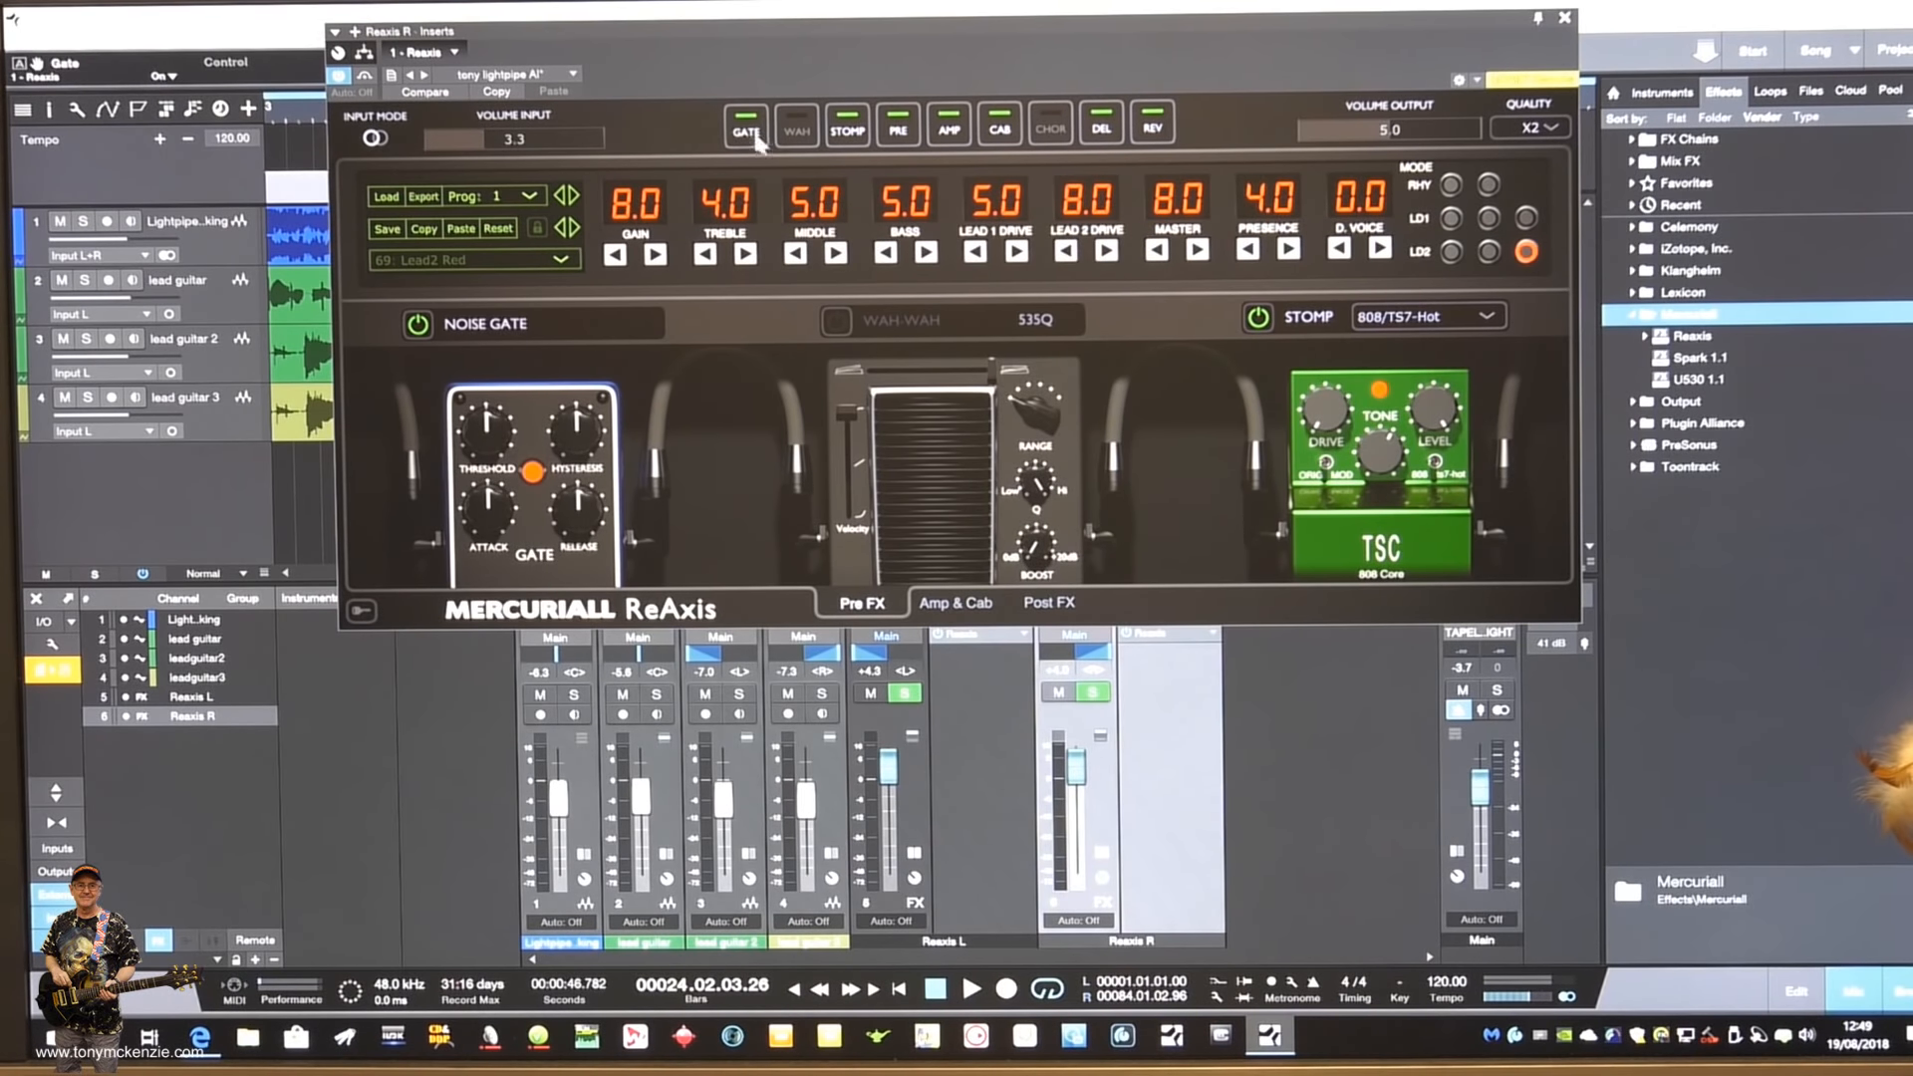
click(748, 132)
click(749, 133)
click(751, 139)
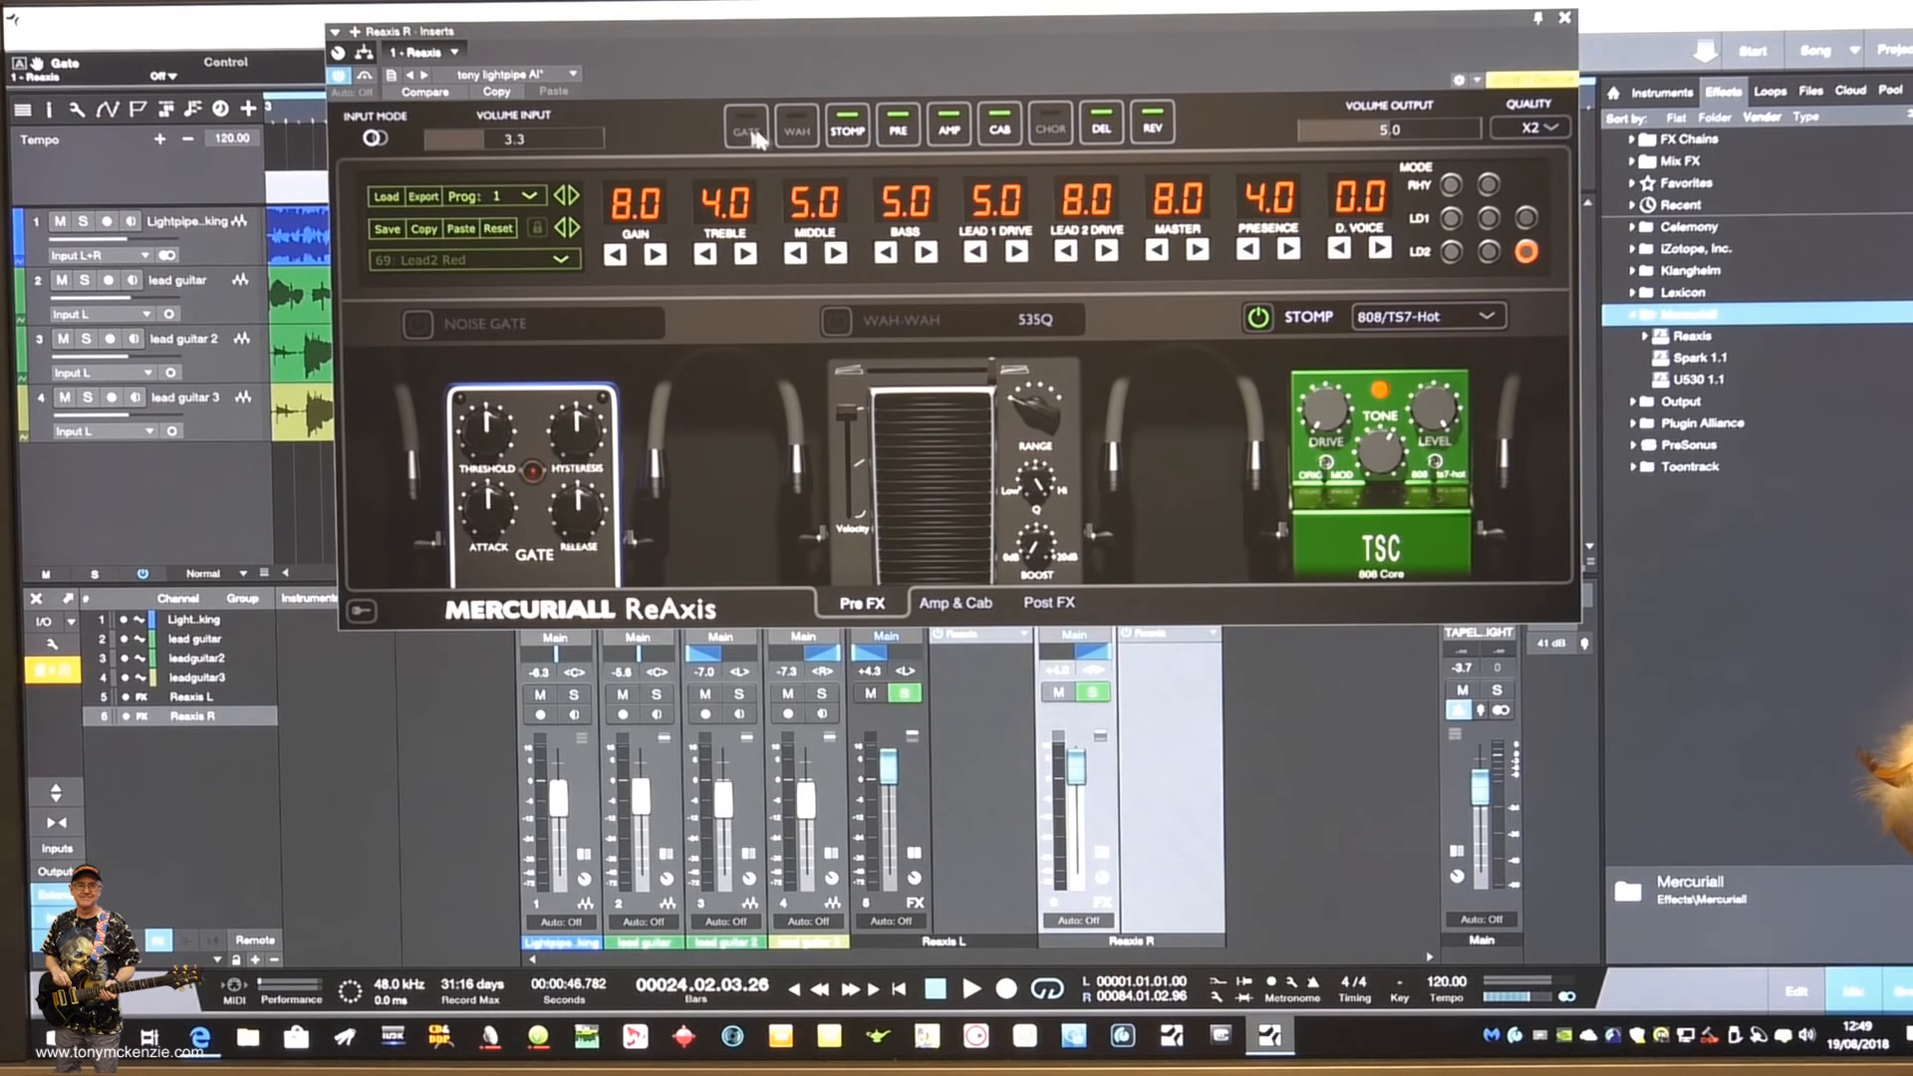
click(792, 135)
click(792, 136)
click(1040, 127)
click(1039, 127)
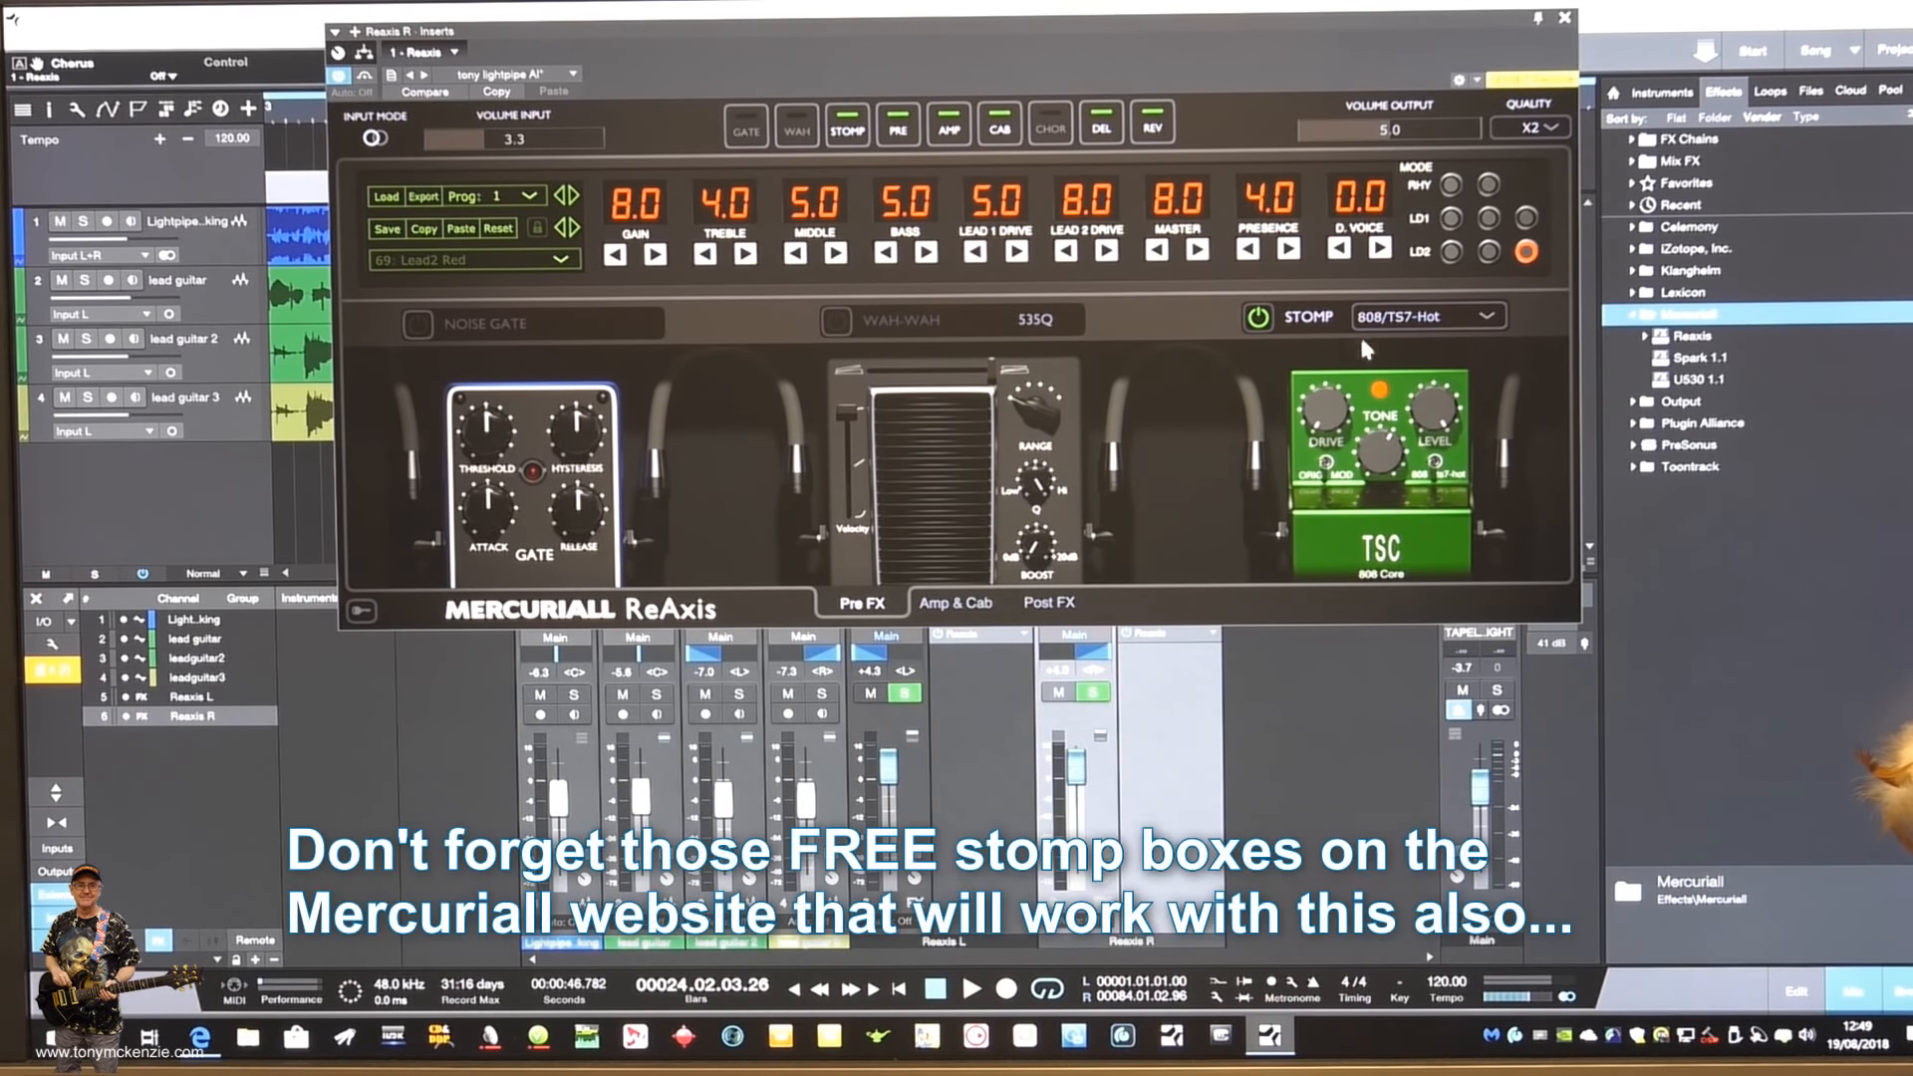
- View the stomp pedal models offered in Reaxis R, keeping 808/TS7-Hot
click(1485, 315)
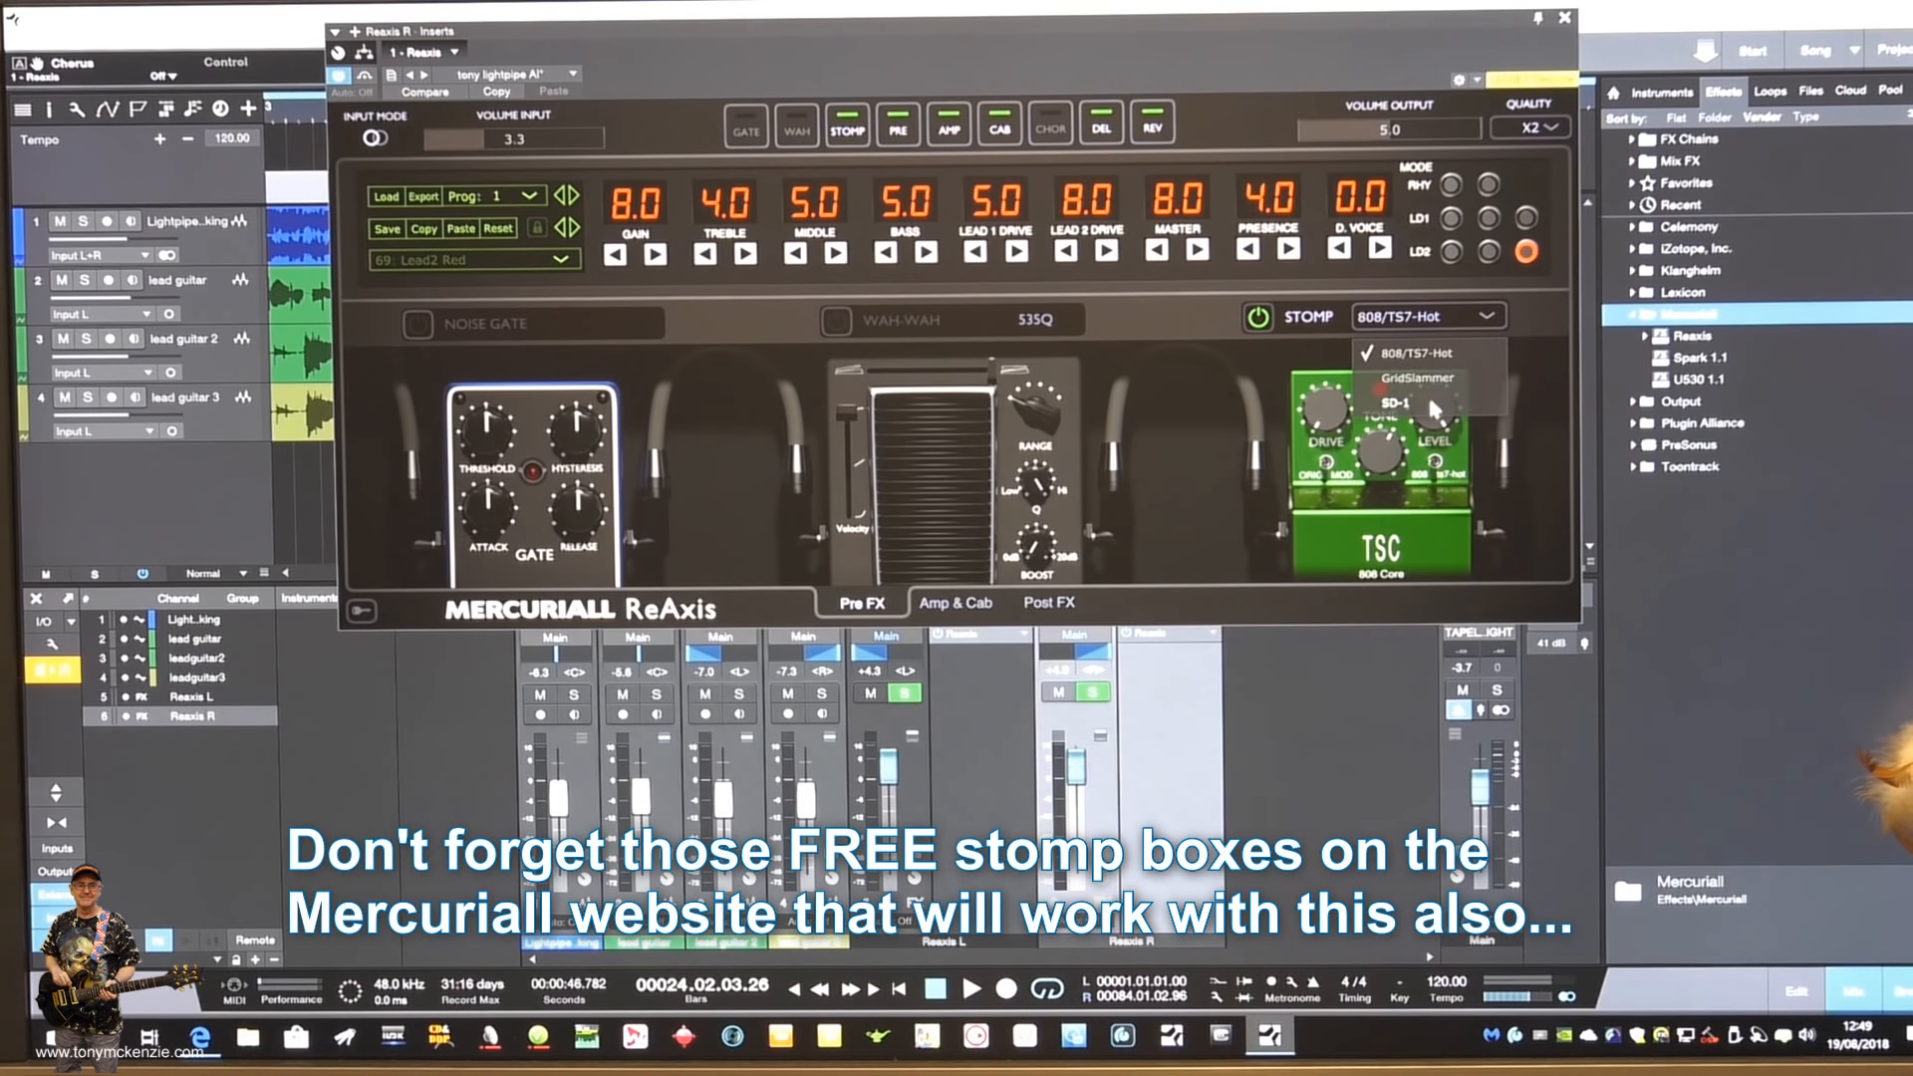
click(1531, 308)
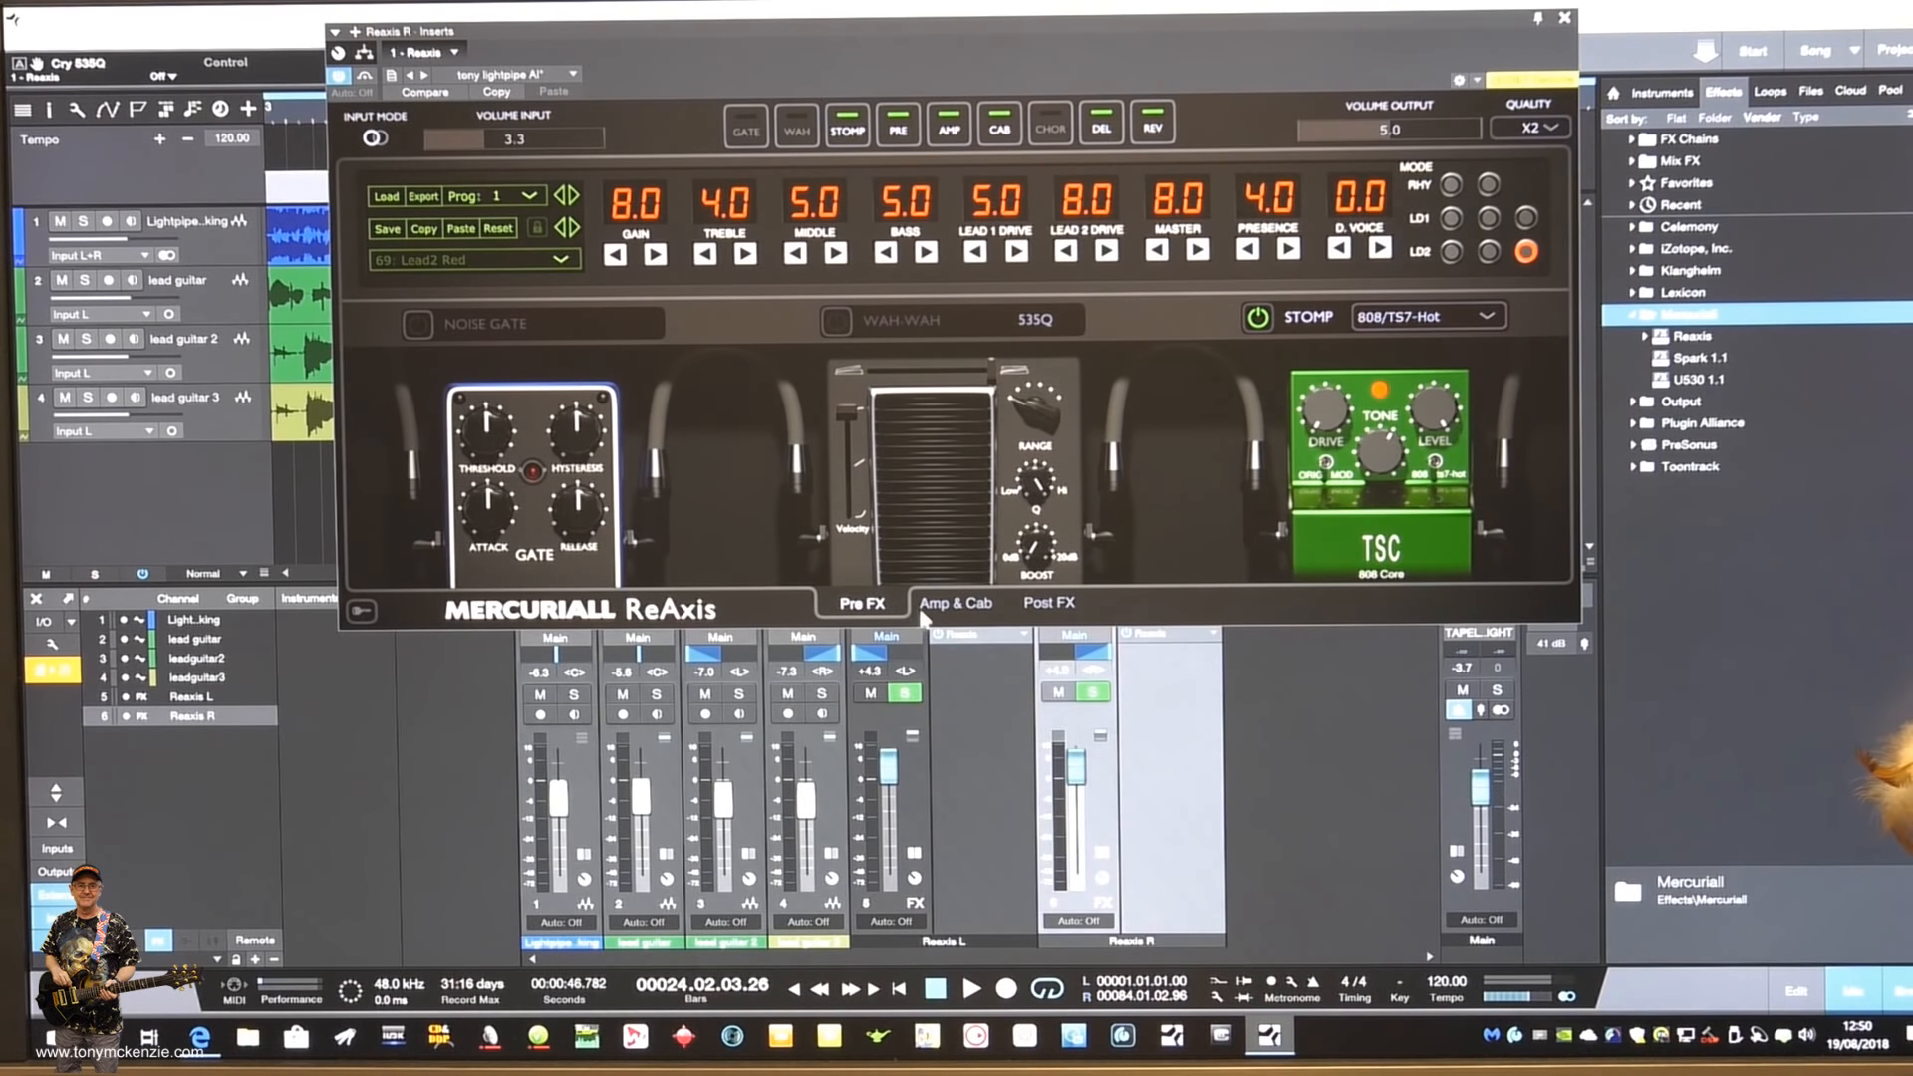
- Show the amp and cabinet section of Reaxis R and view its cabinet models and first microphone's types
click(975, 603)
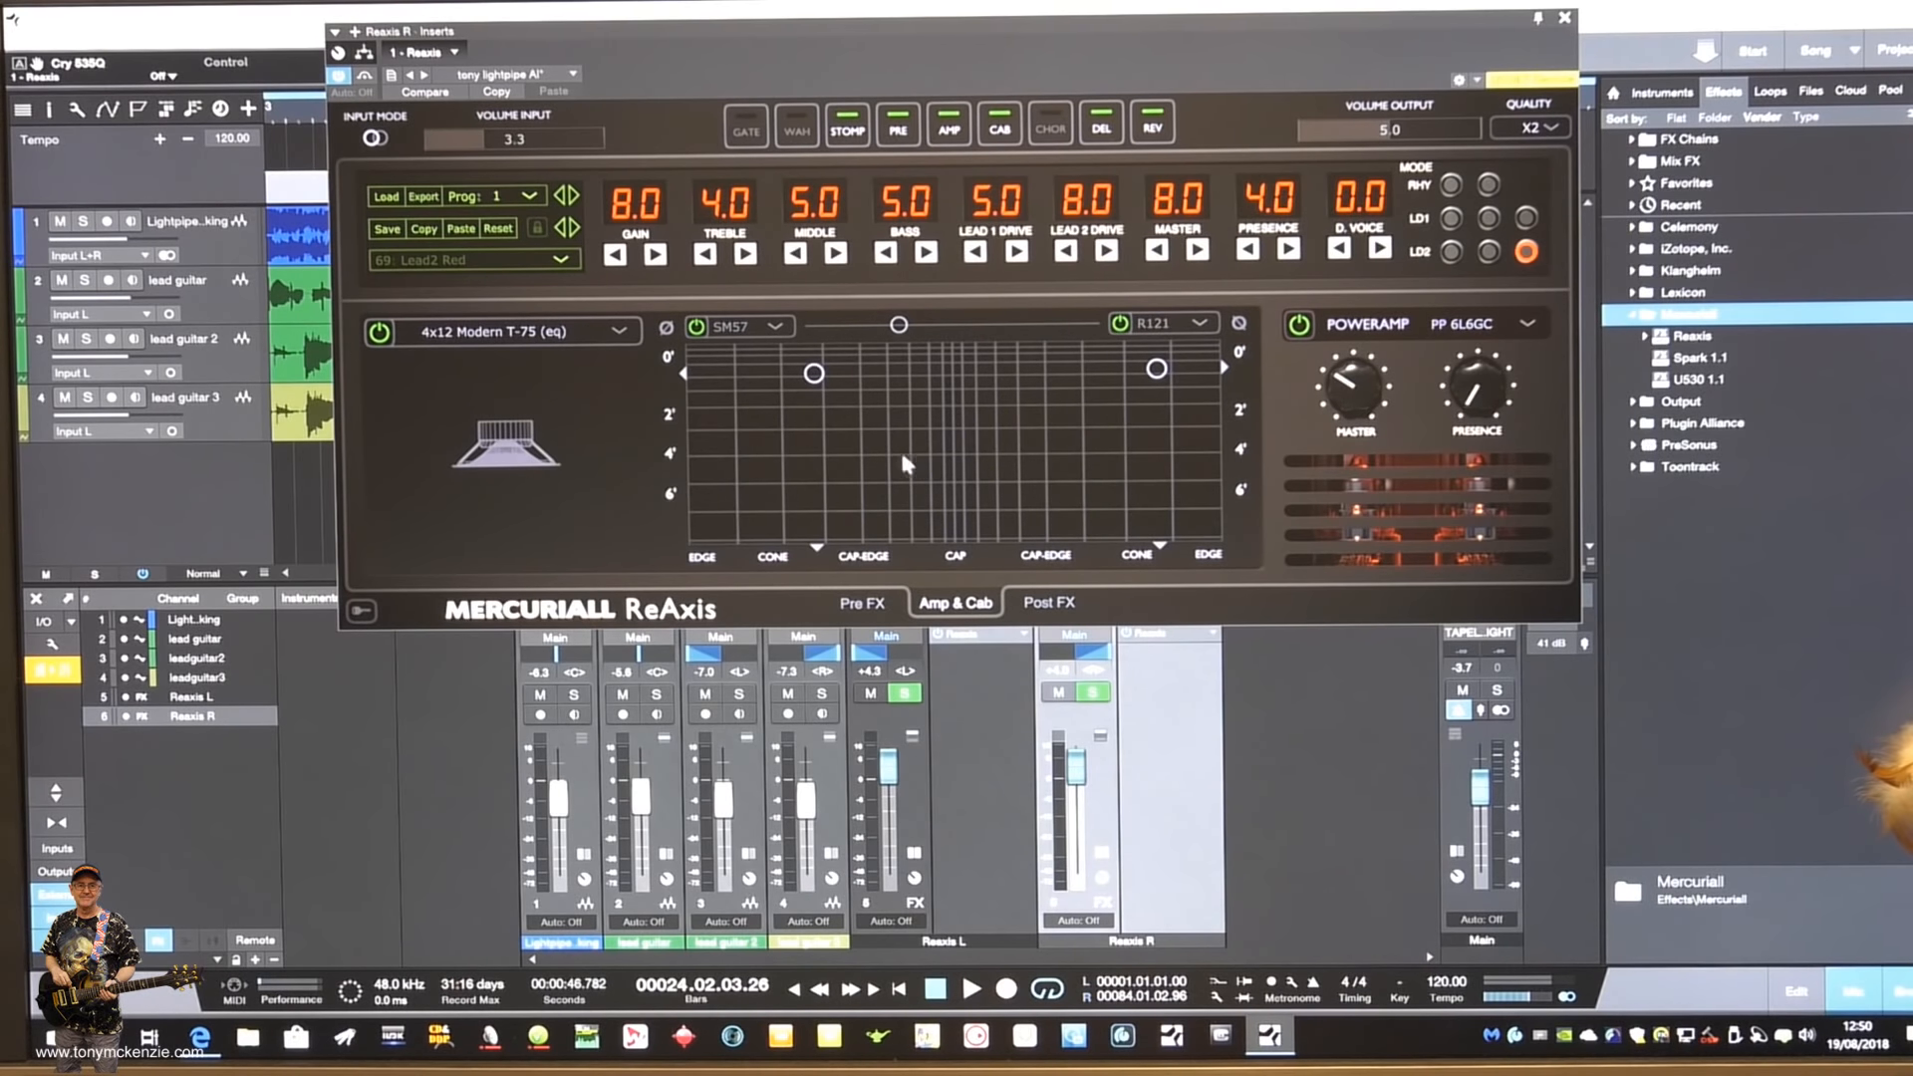
click(622, 333)
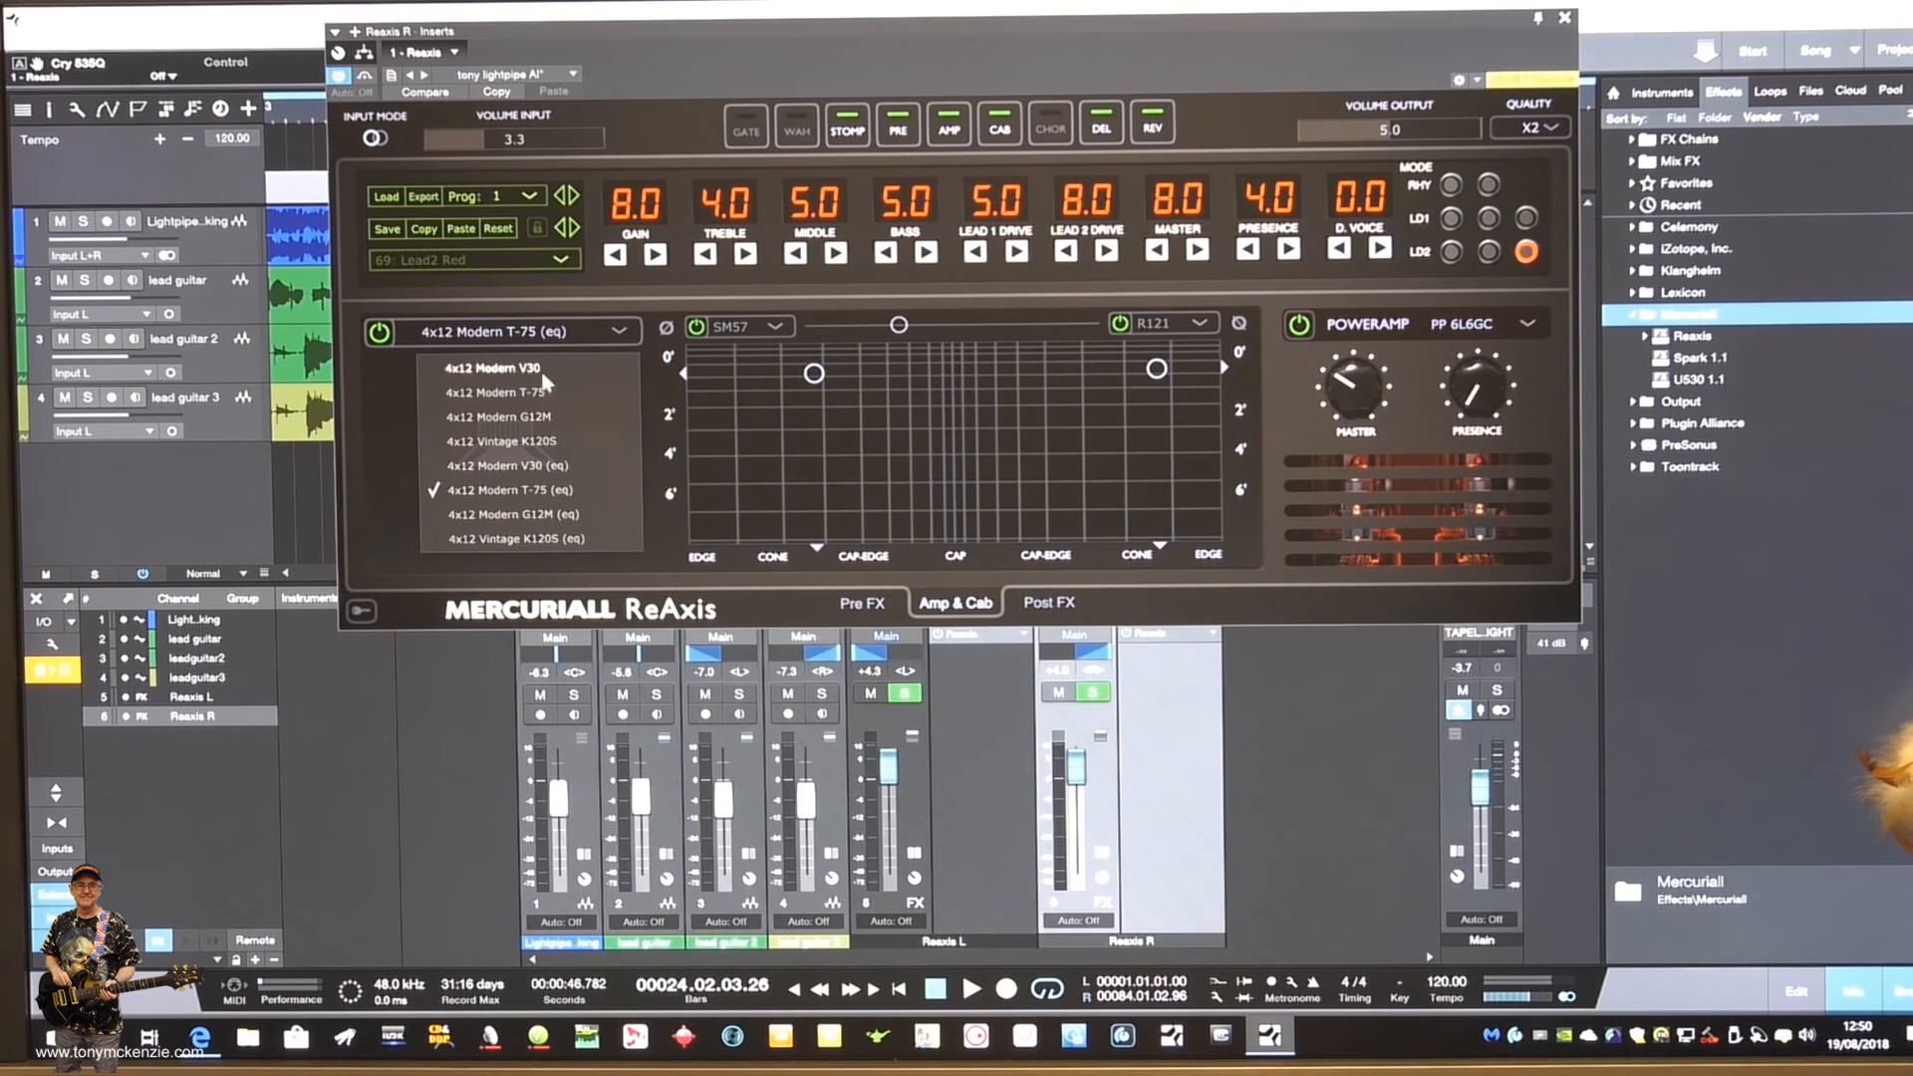
click(778, 327)
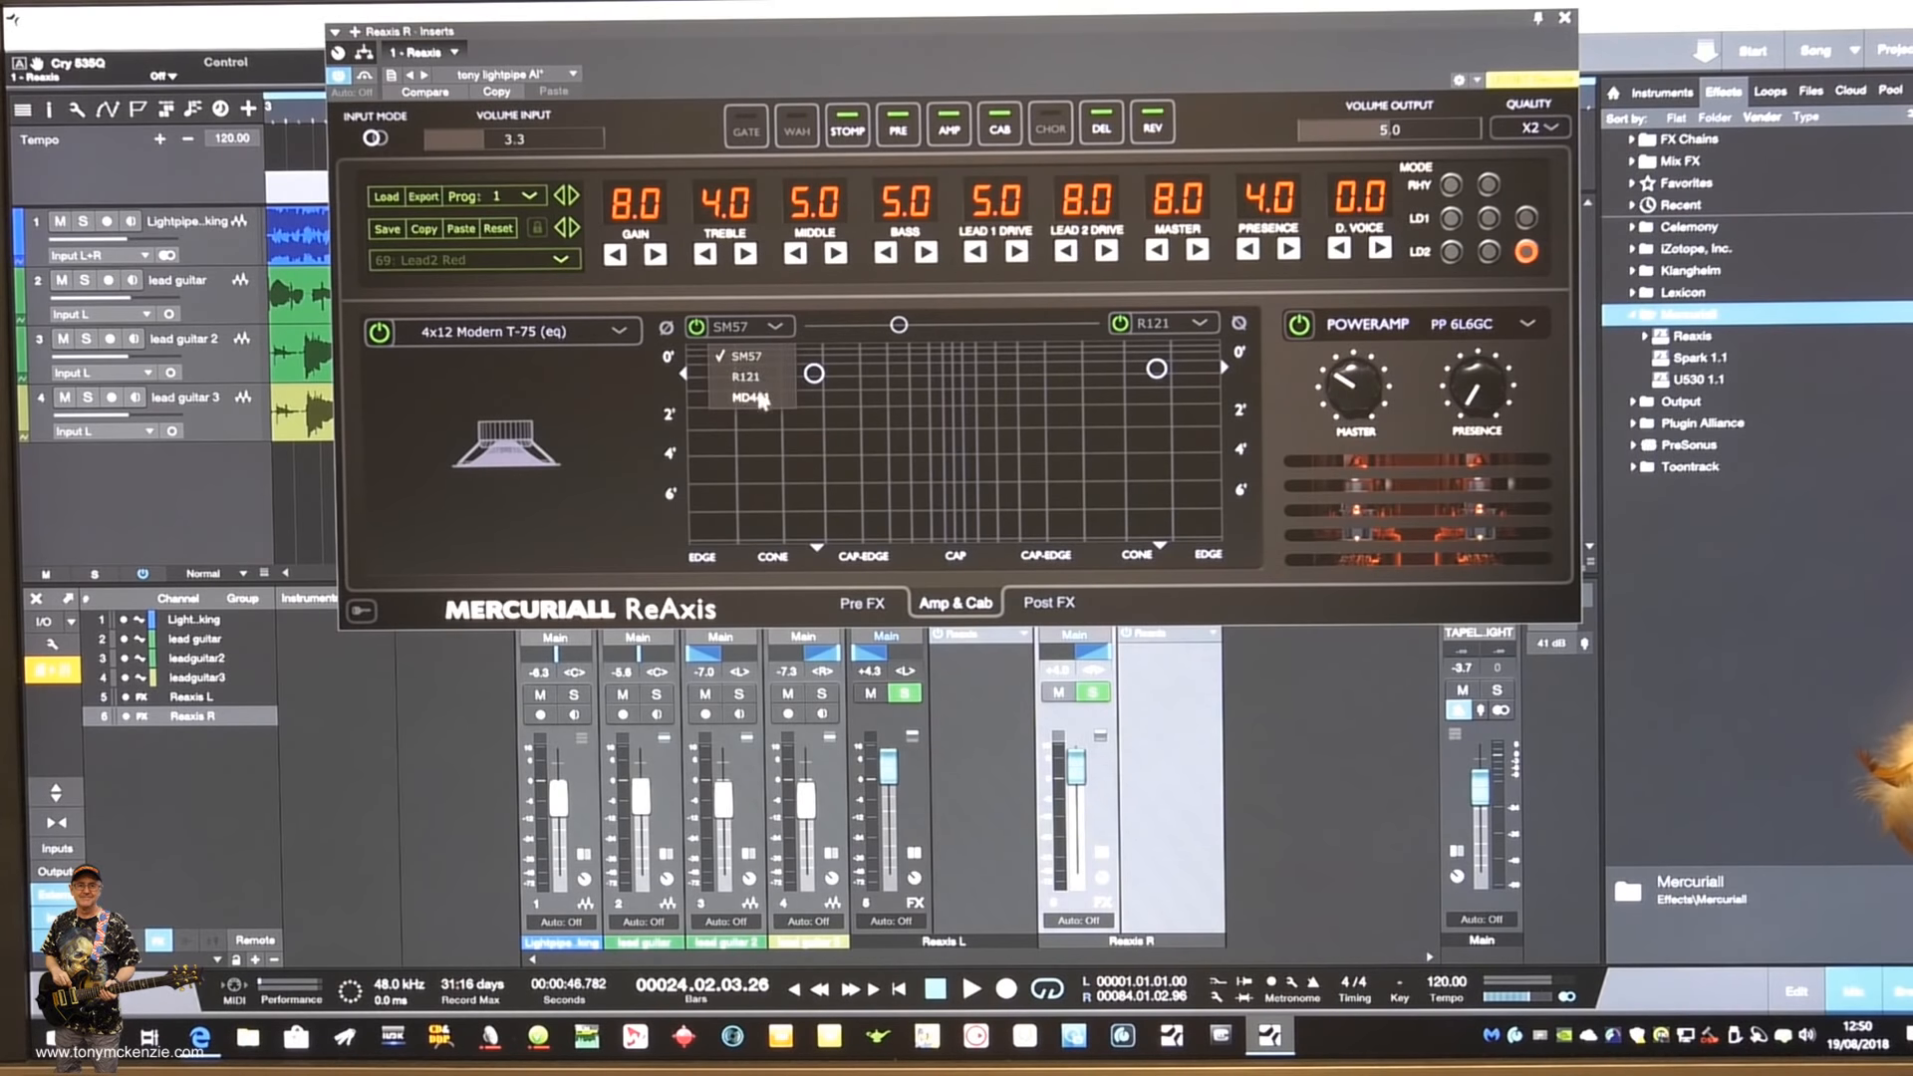
click(819, 297)
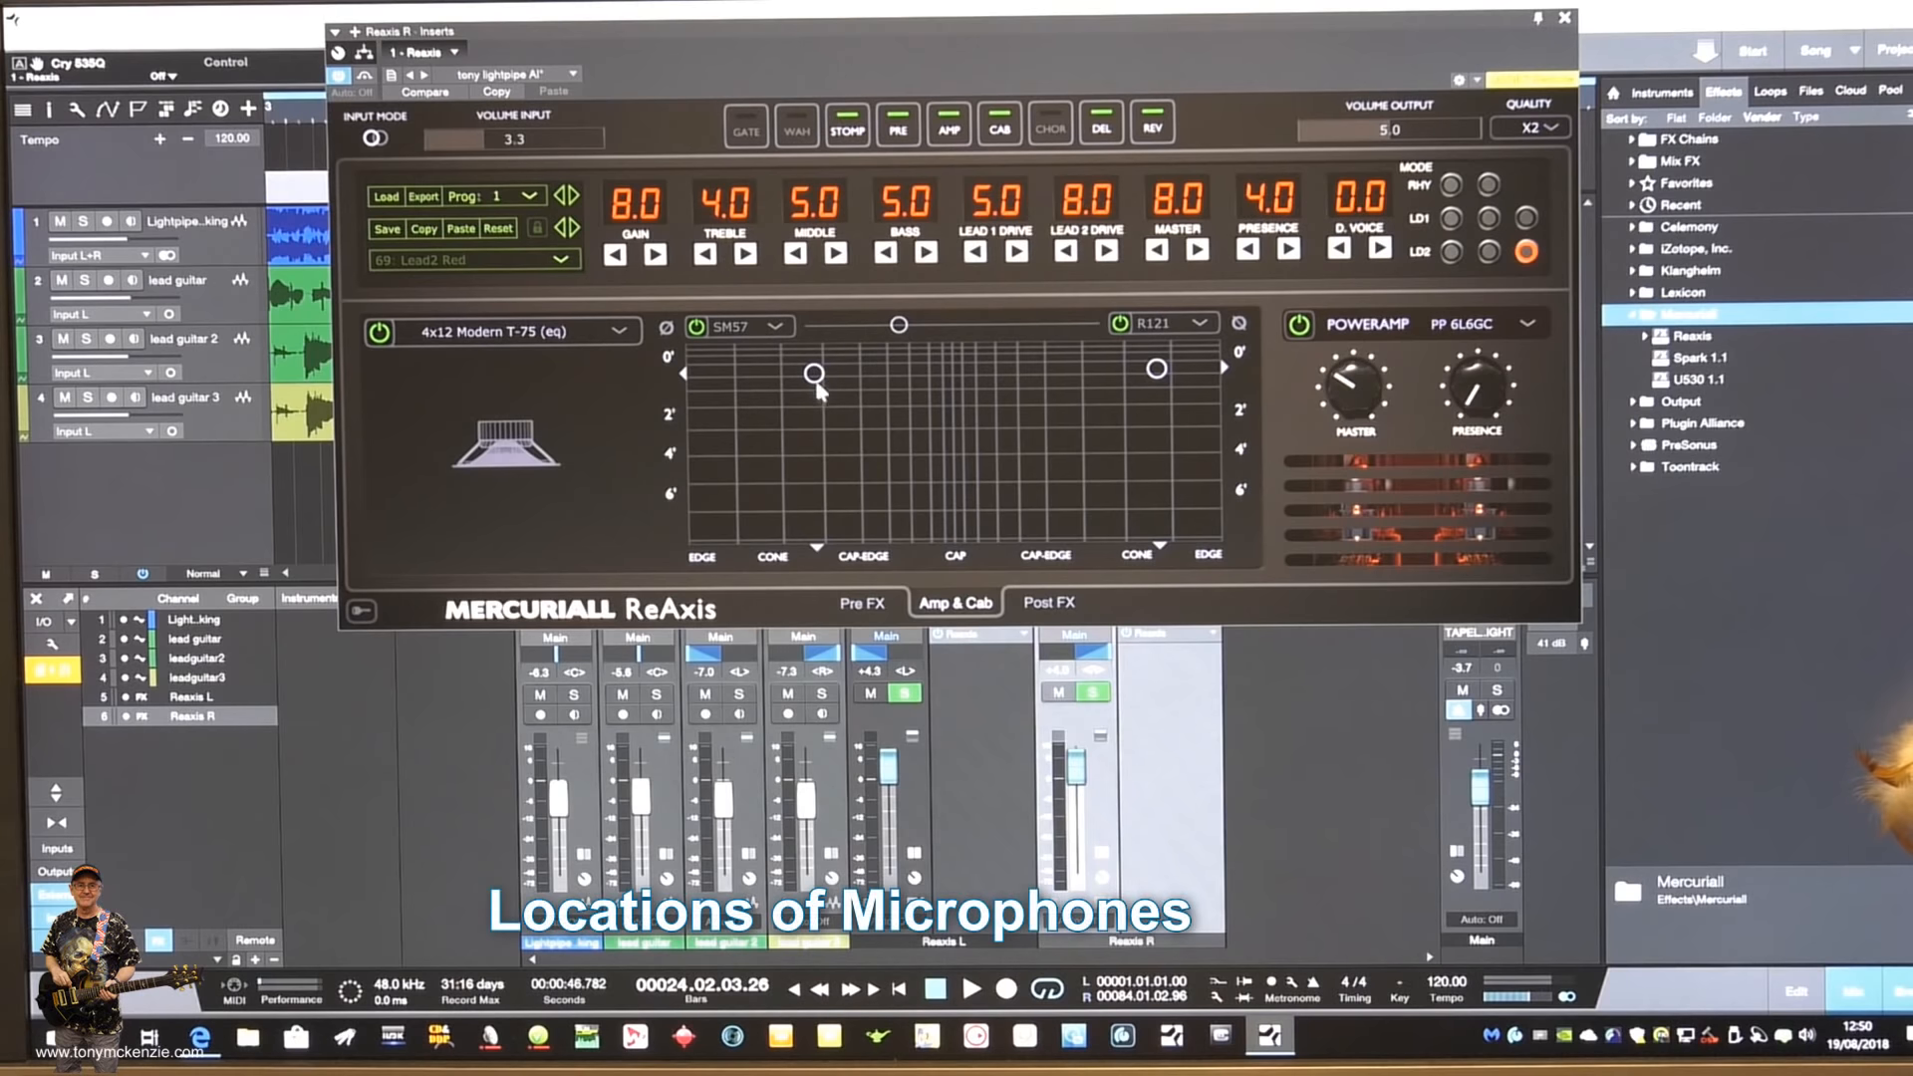
- Move the SM57 microphone slightly farther from the cabinet, and view the power amp types, keeping PP 6L6GC
drag(814, 374, 819, 383)
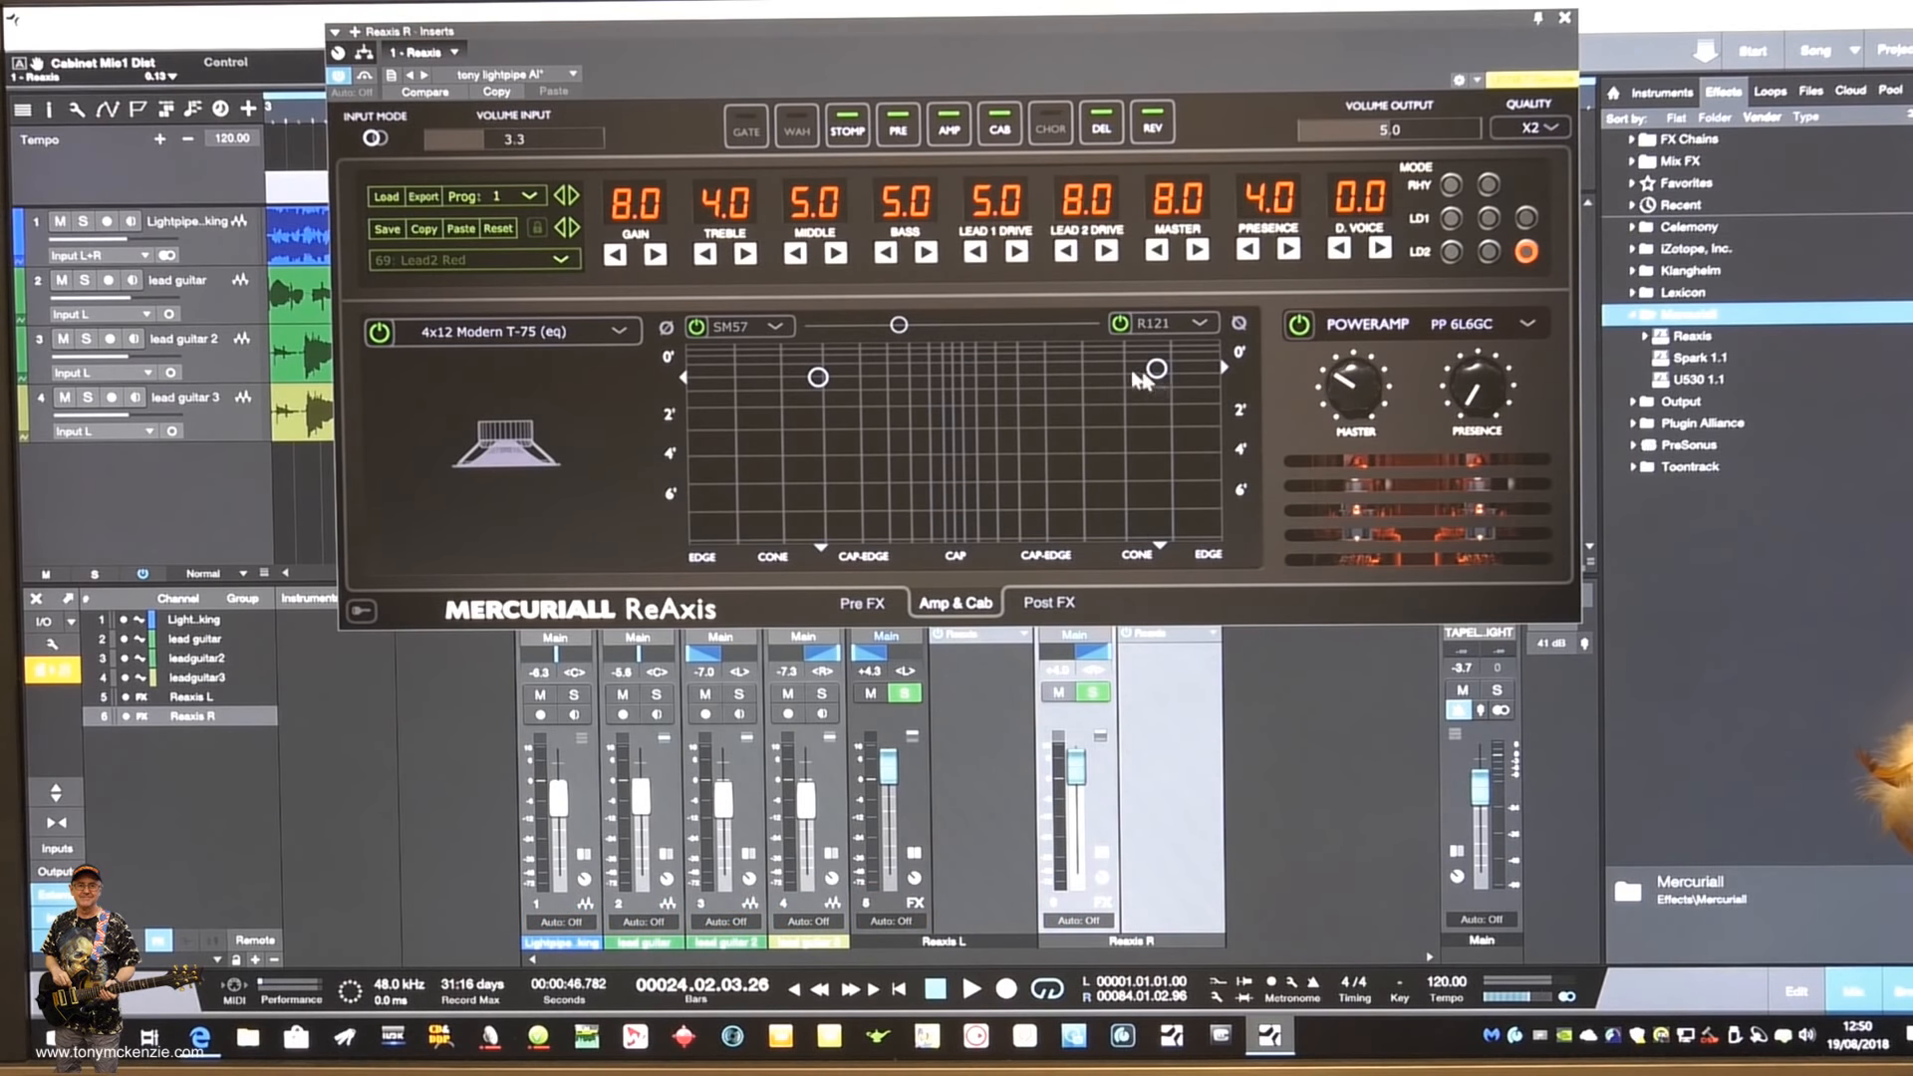
click(1524, 324)
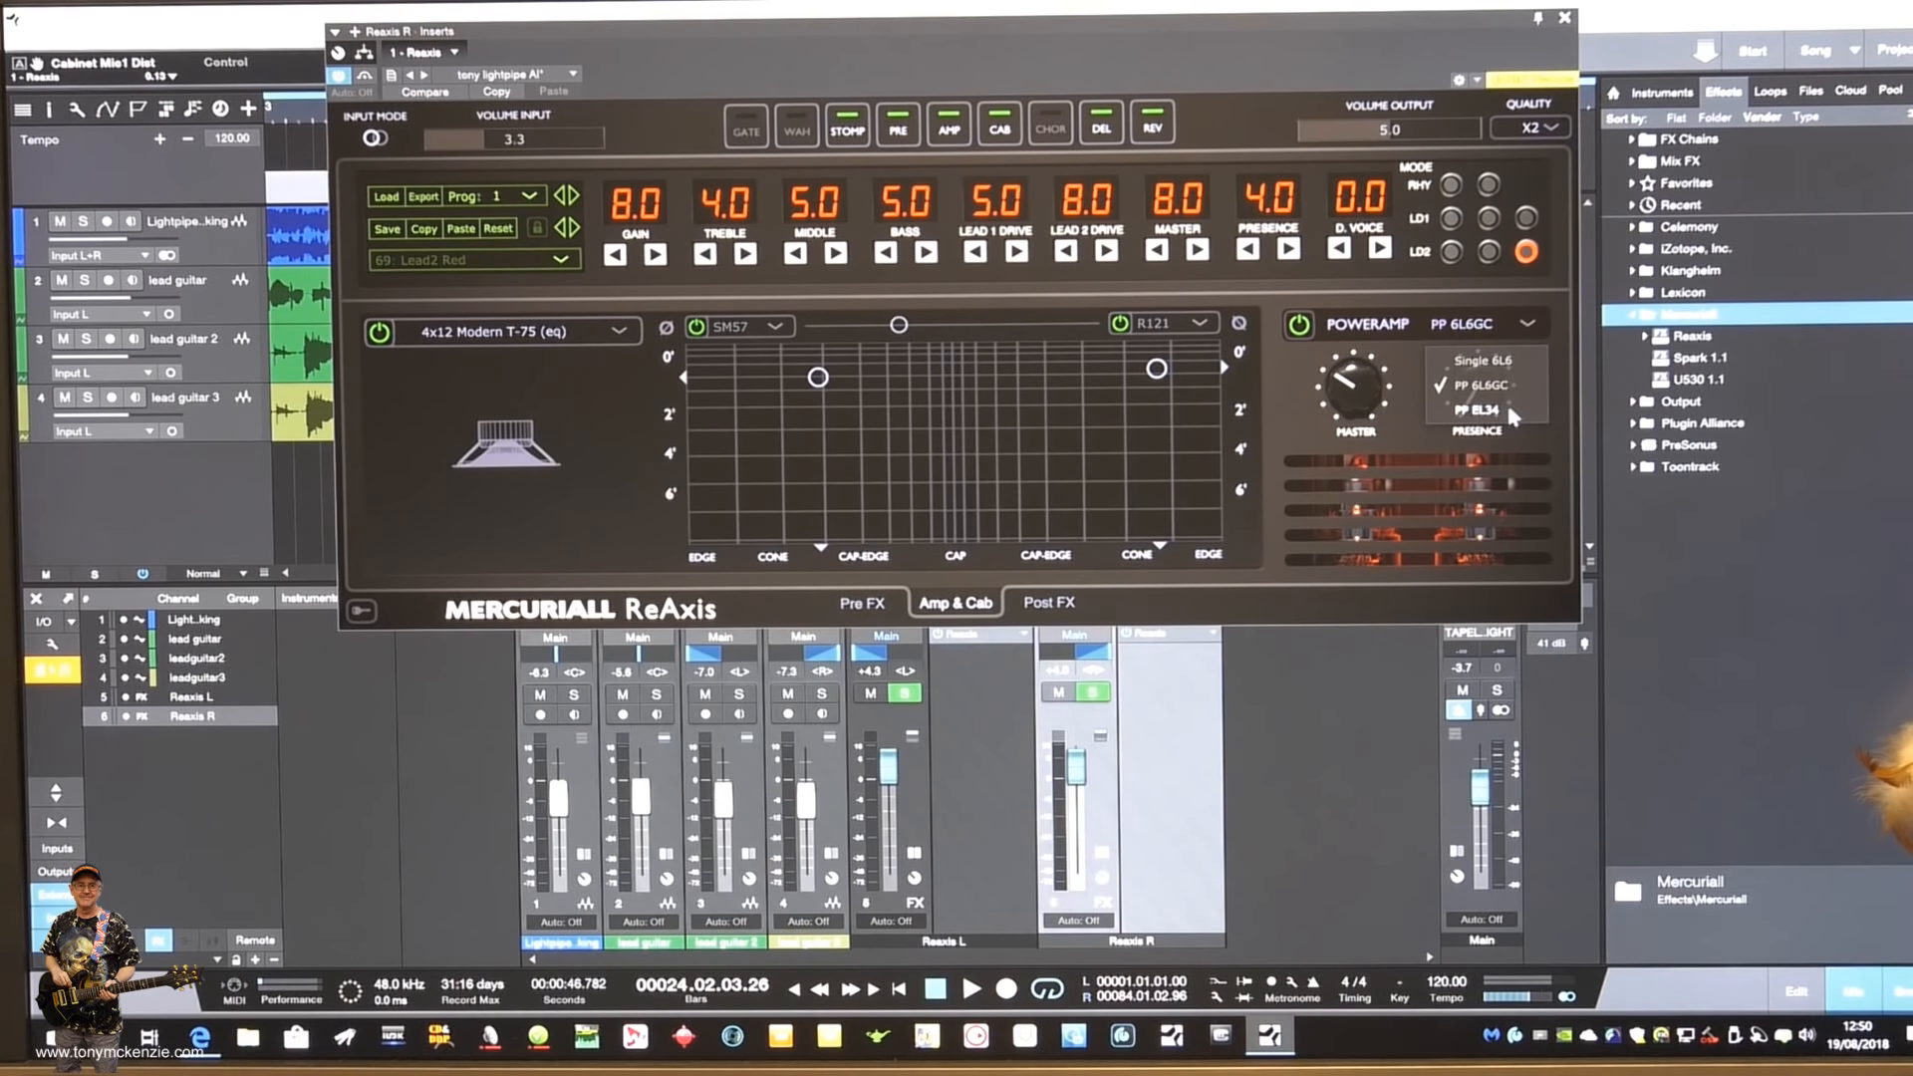
click(1526, 298)
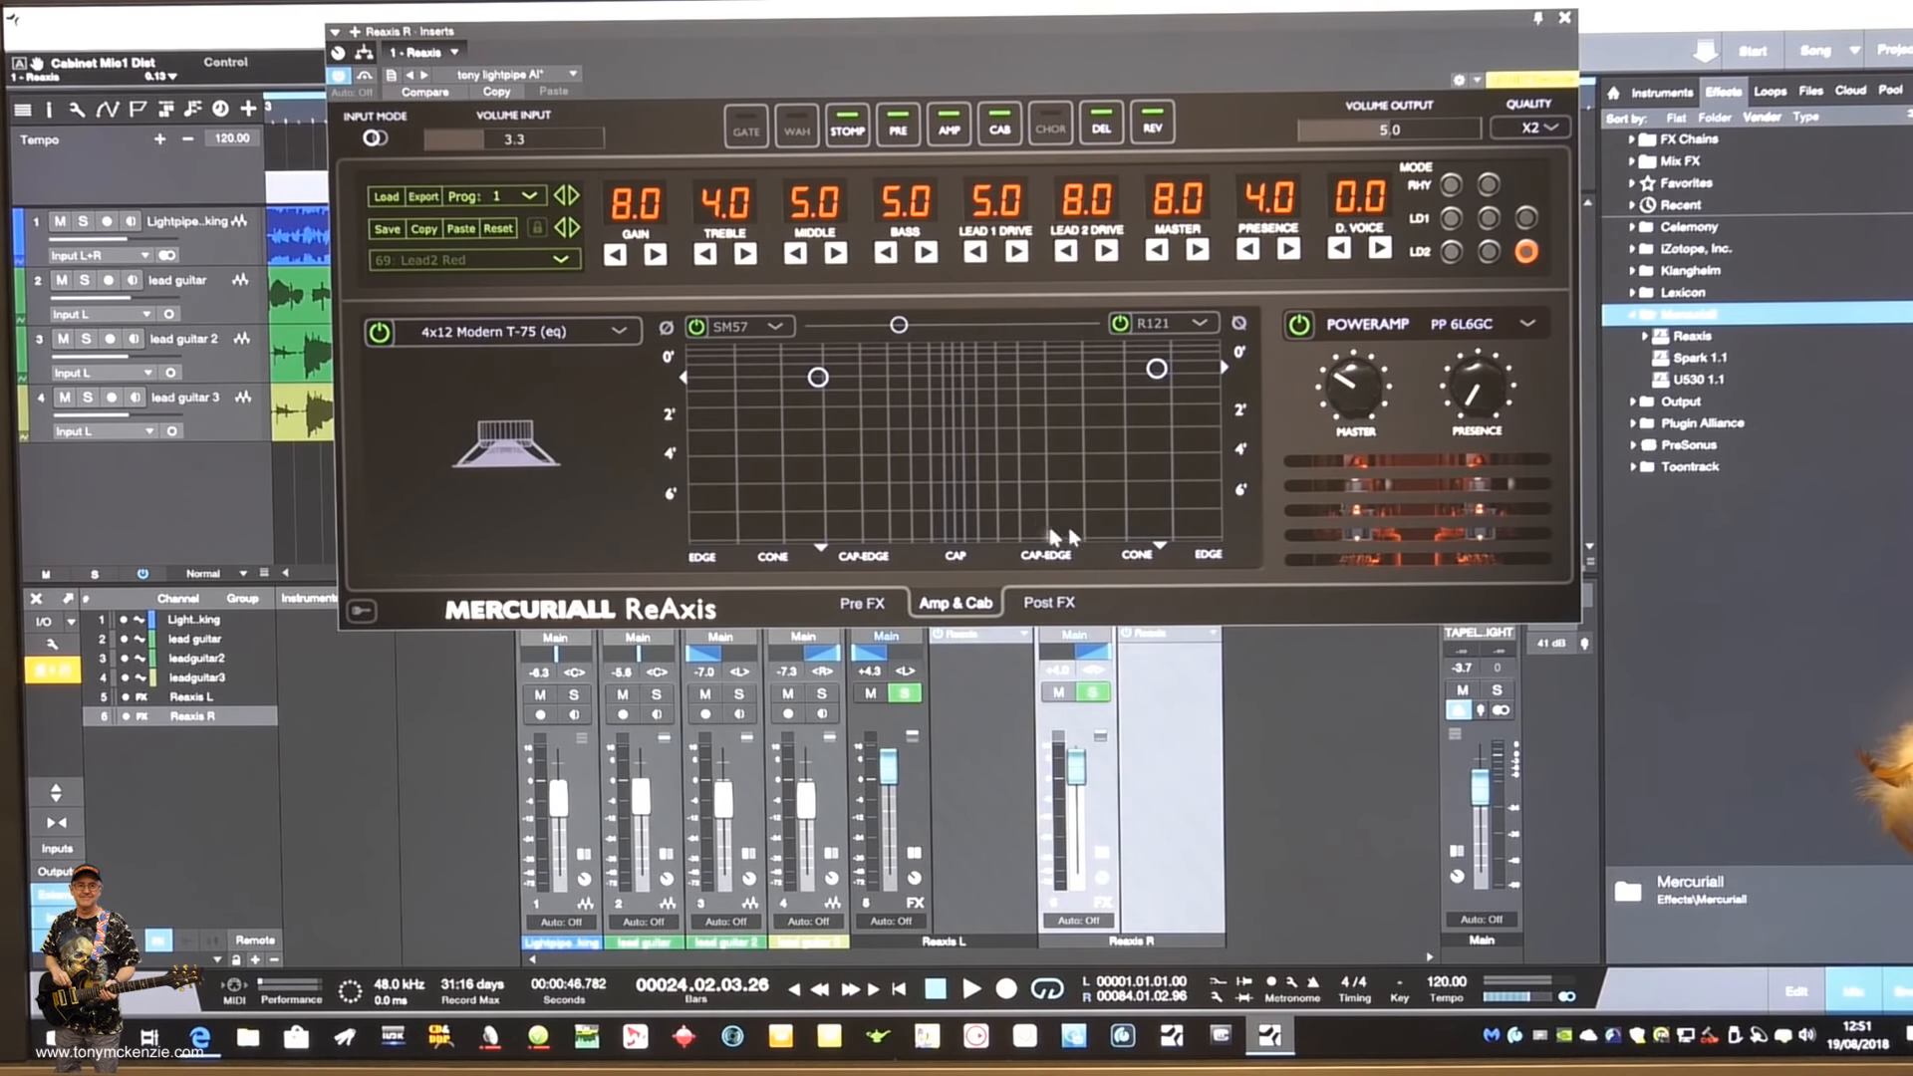
- Show the post effects of Reaxis R and view the reverb types from Chamber to Cathedral, keeping Default
click(1049, 605)
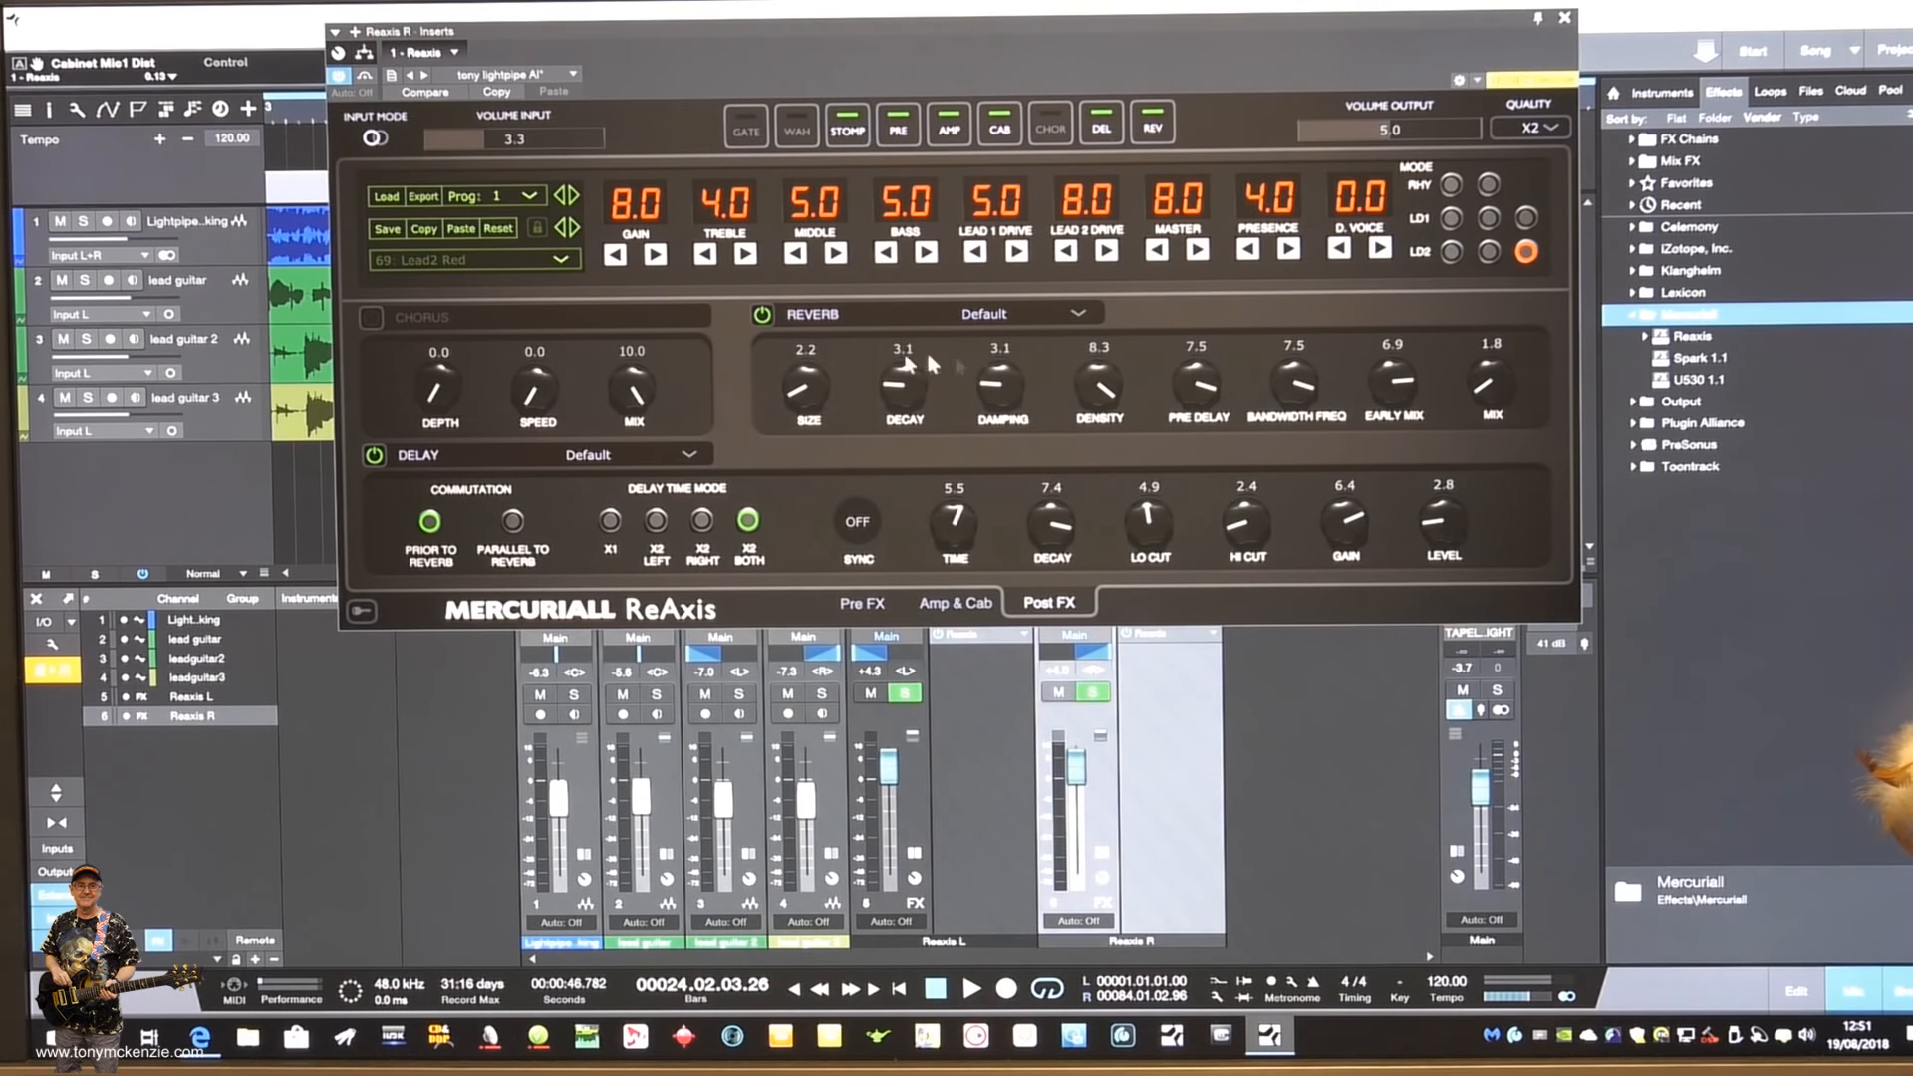
click(1082, 311)
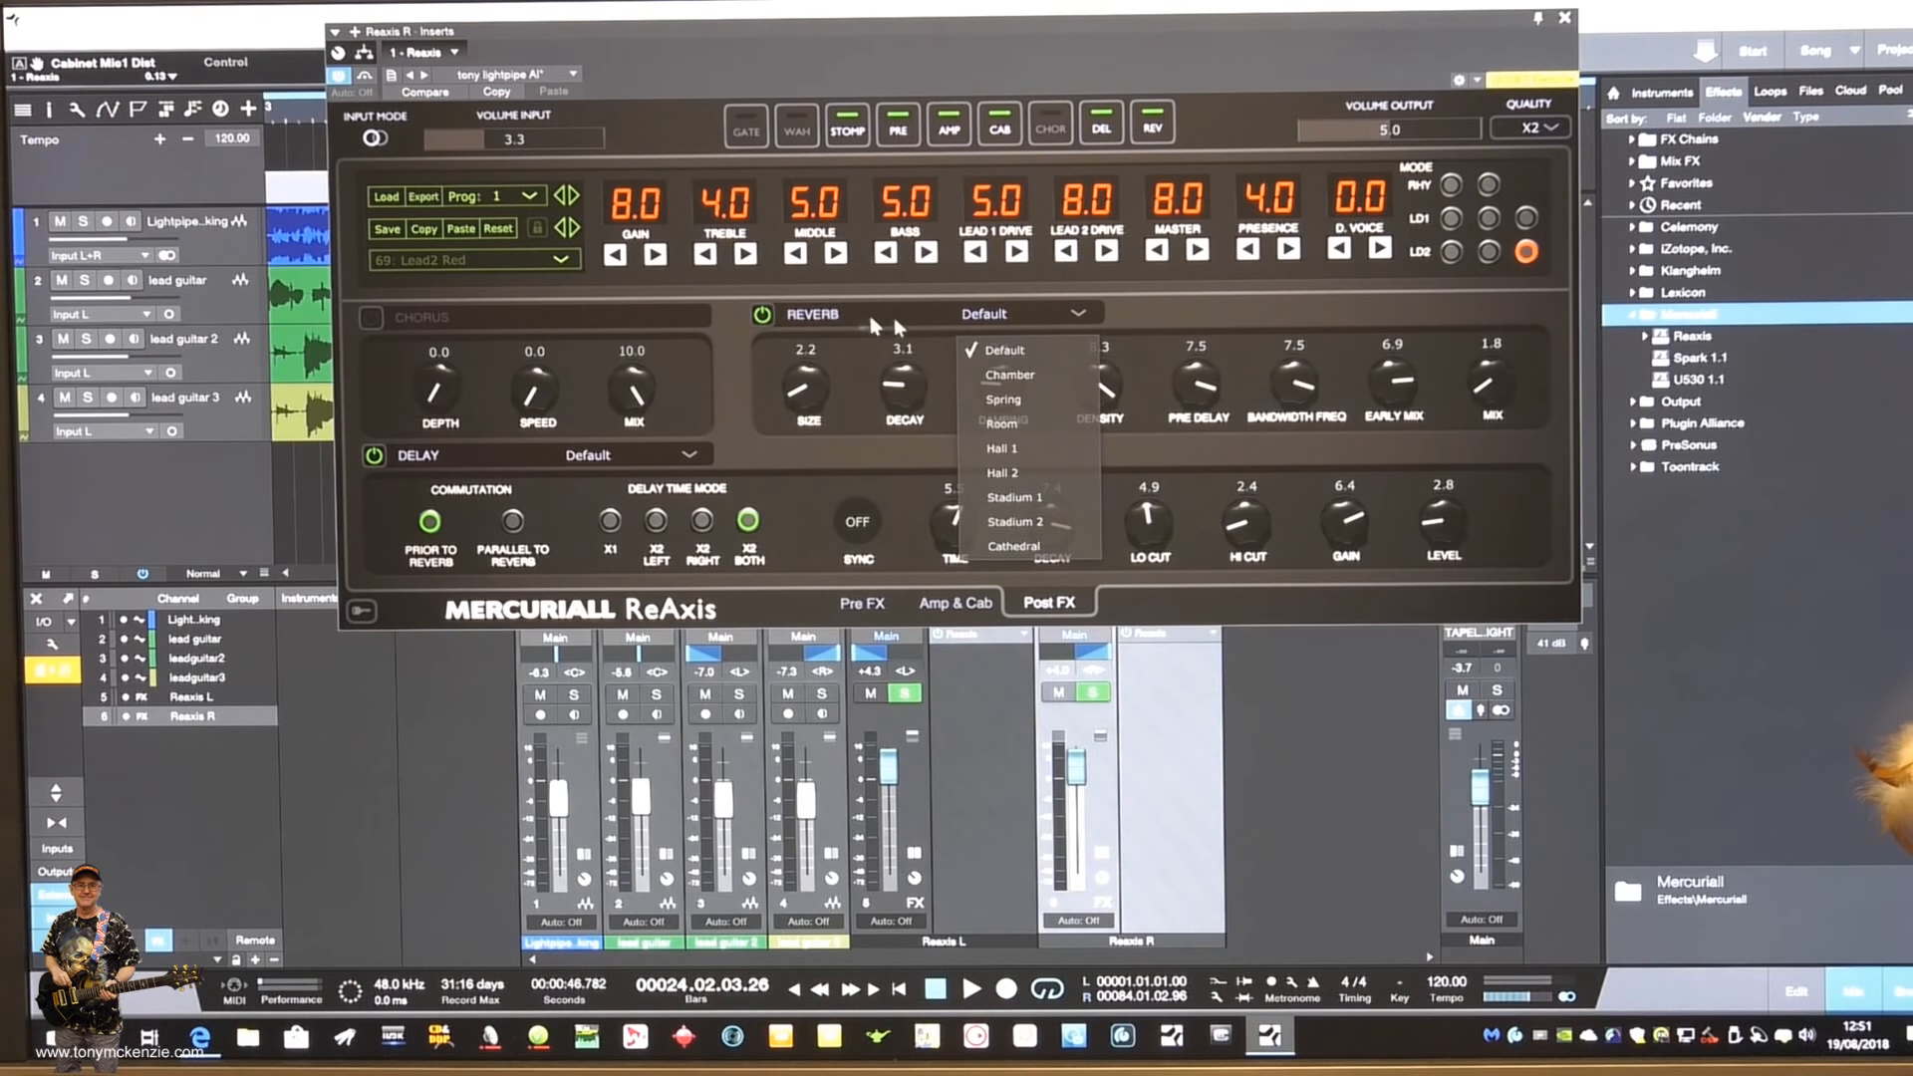
click(1080, 311)
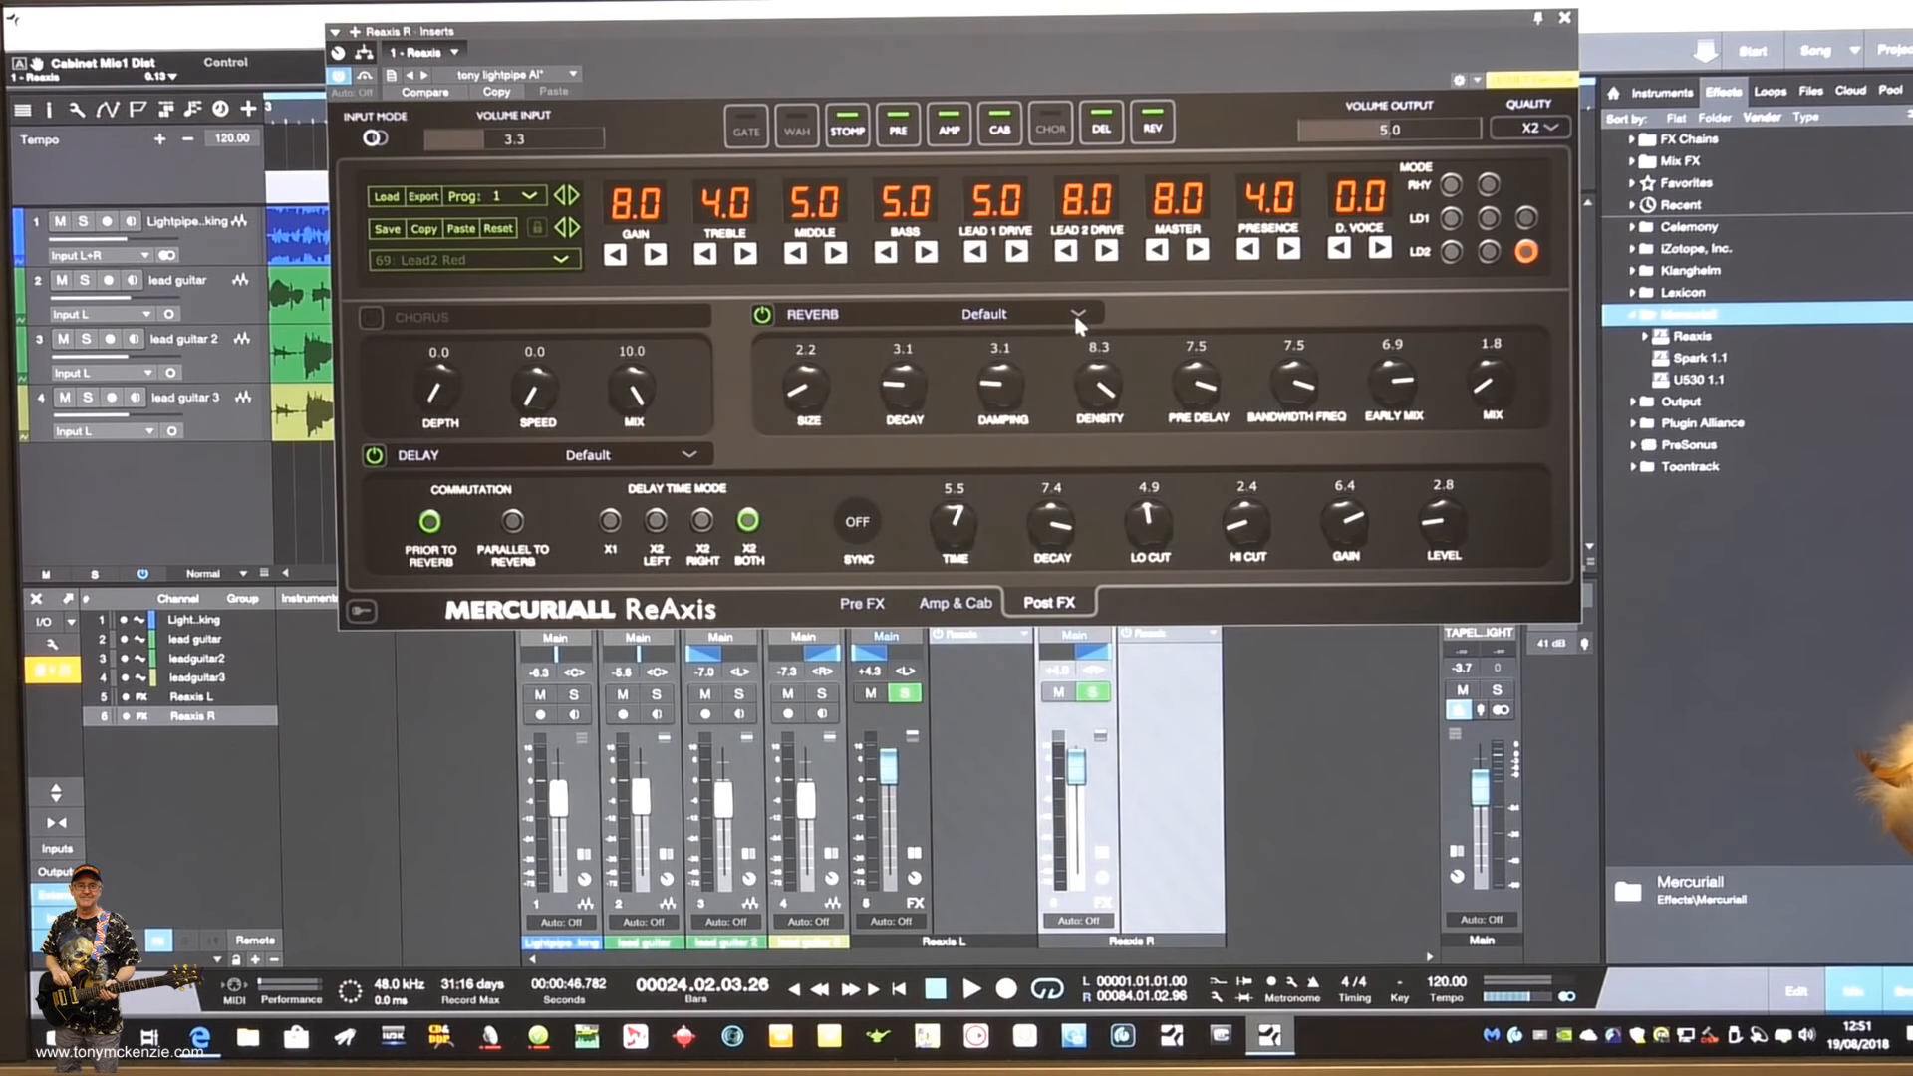
- View the delay types offered in the post effects of Reaxis R, keeping Default
click(372, 316)
click(688, 456)
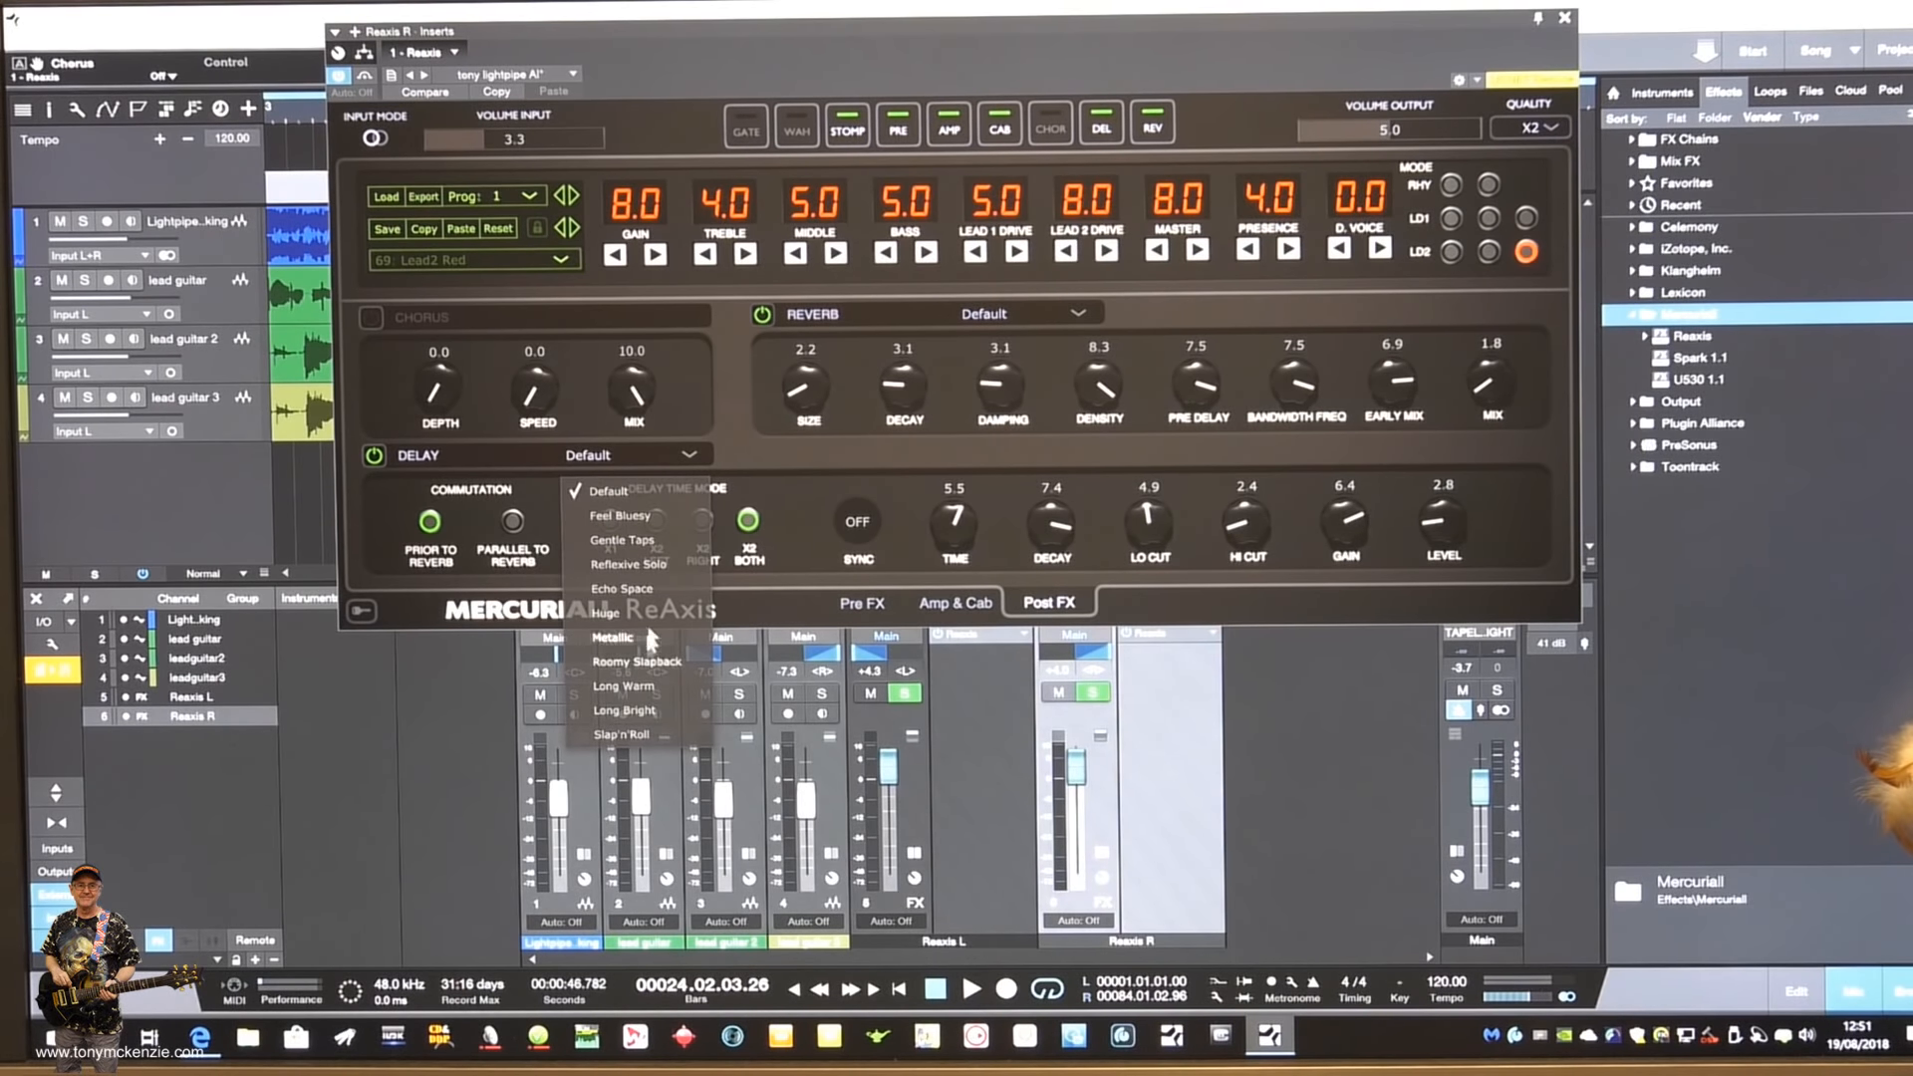
click(691, 456)
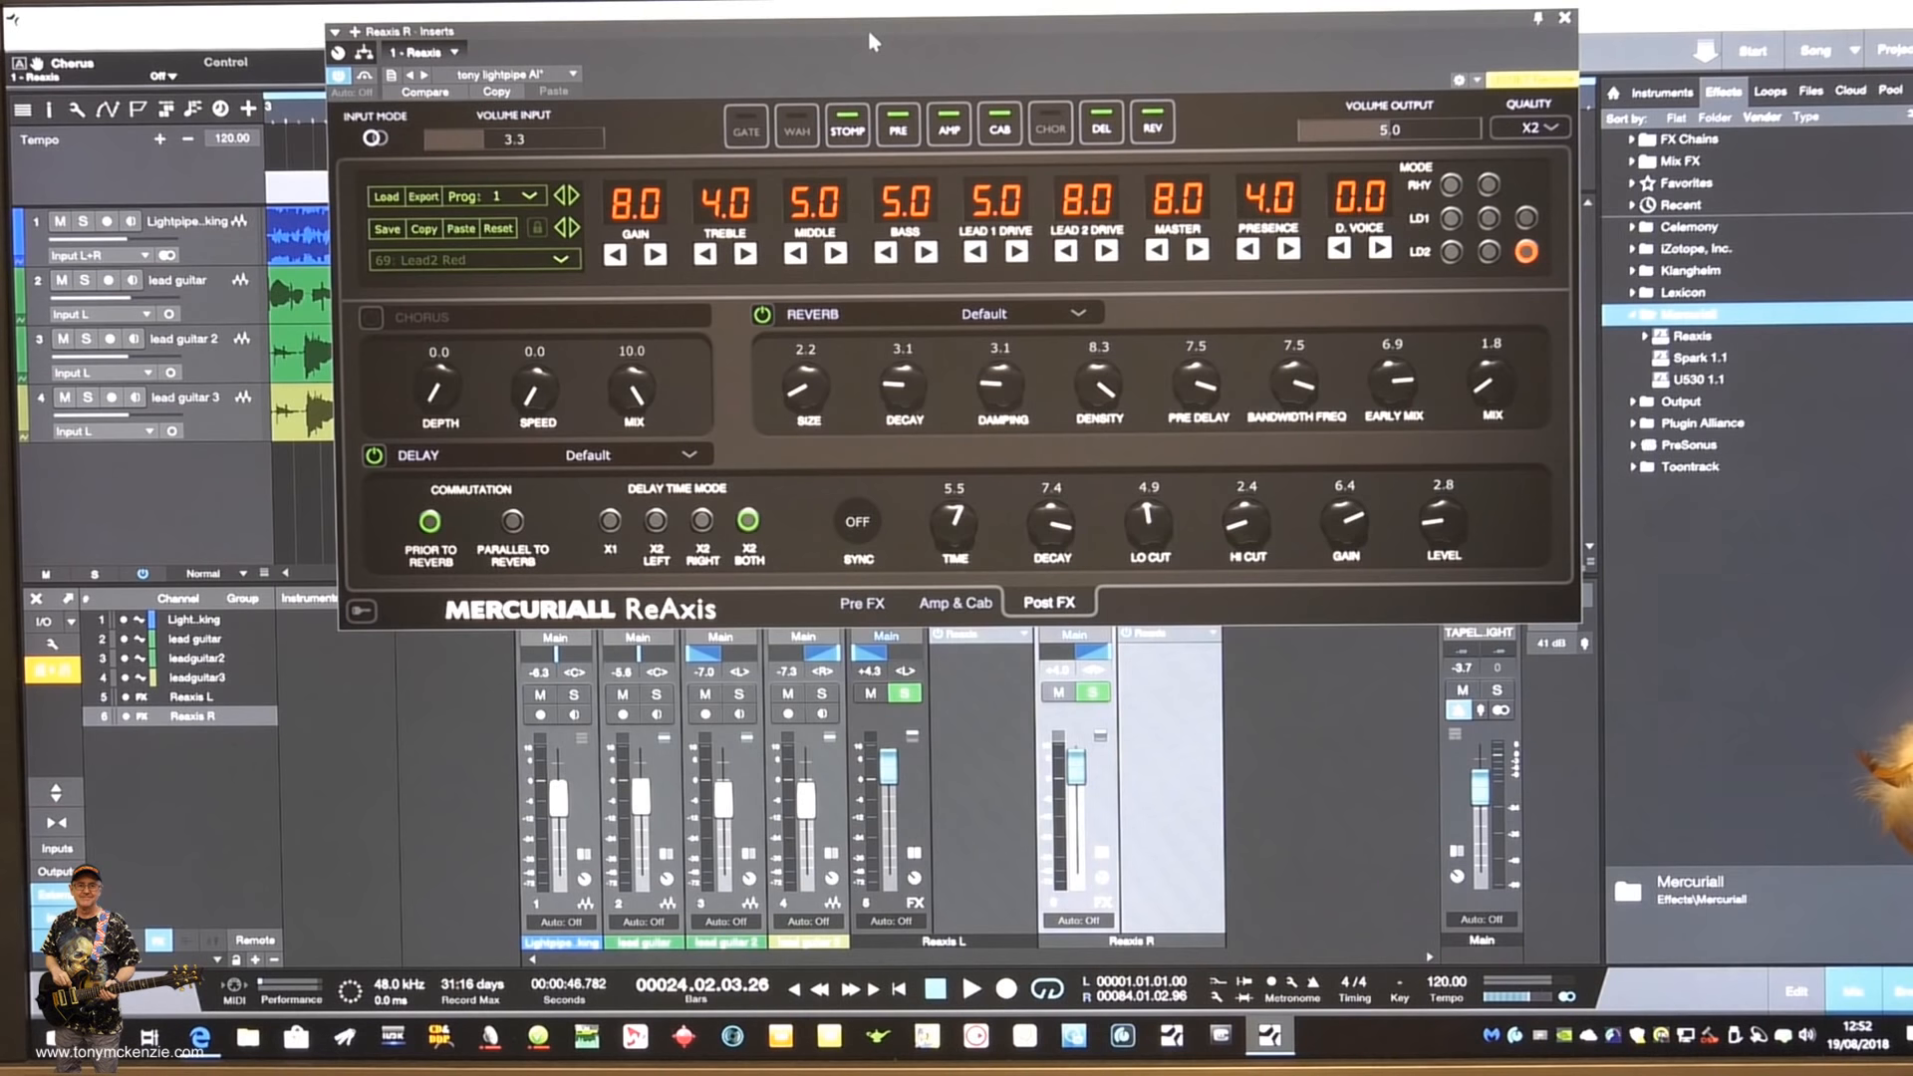
click(379, 140)
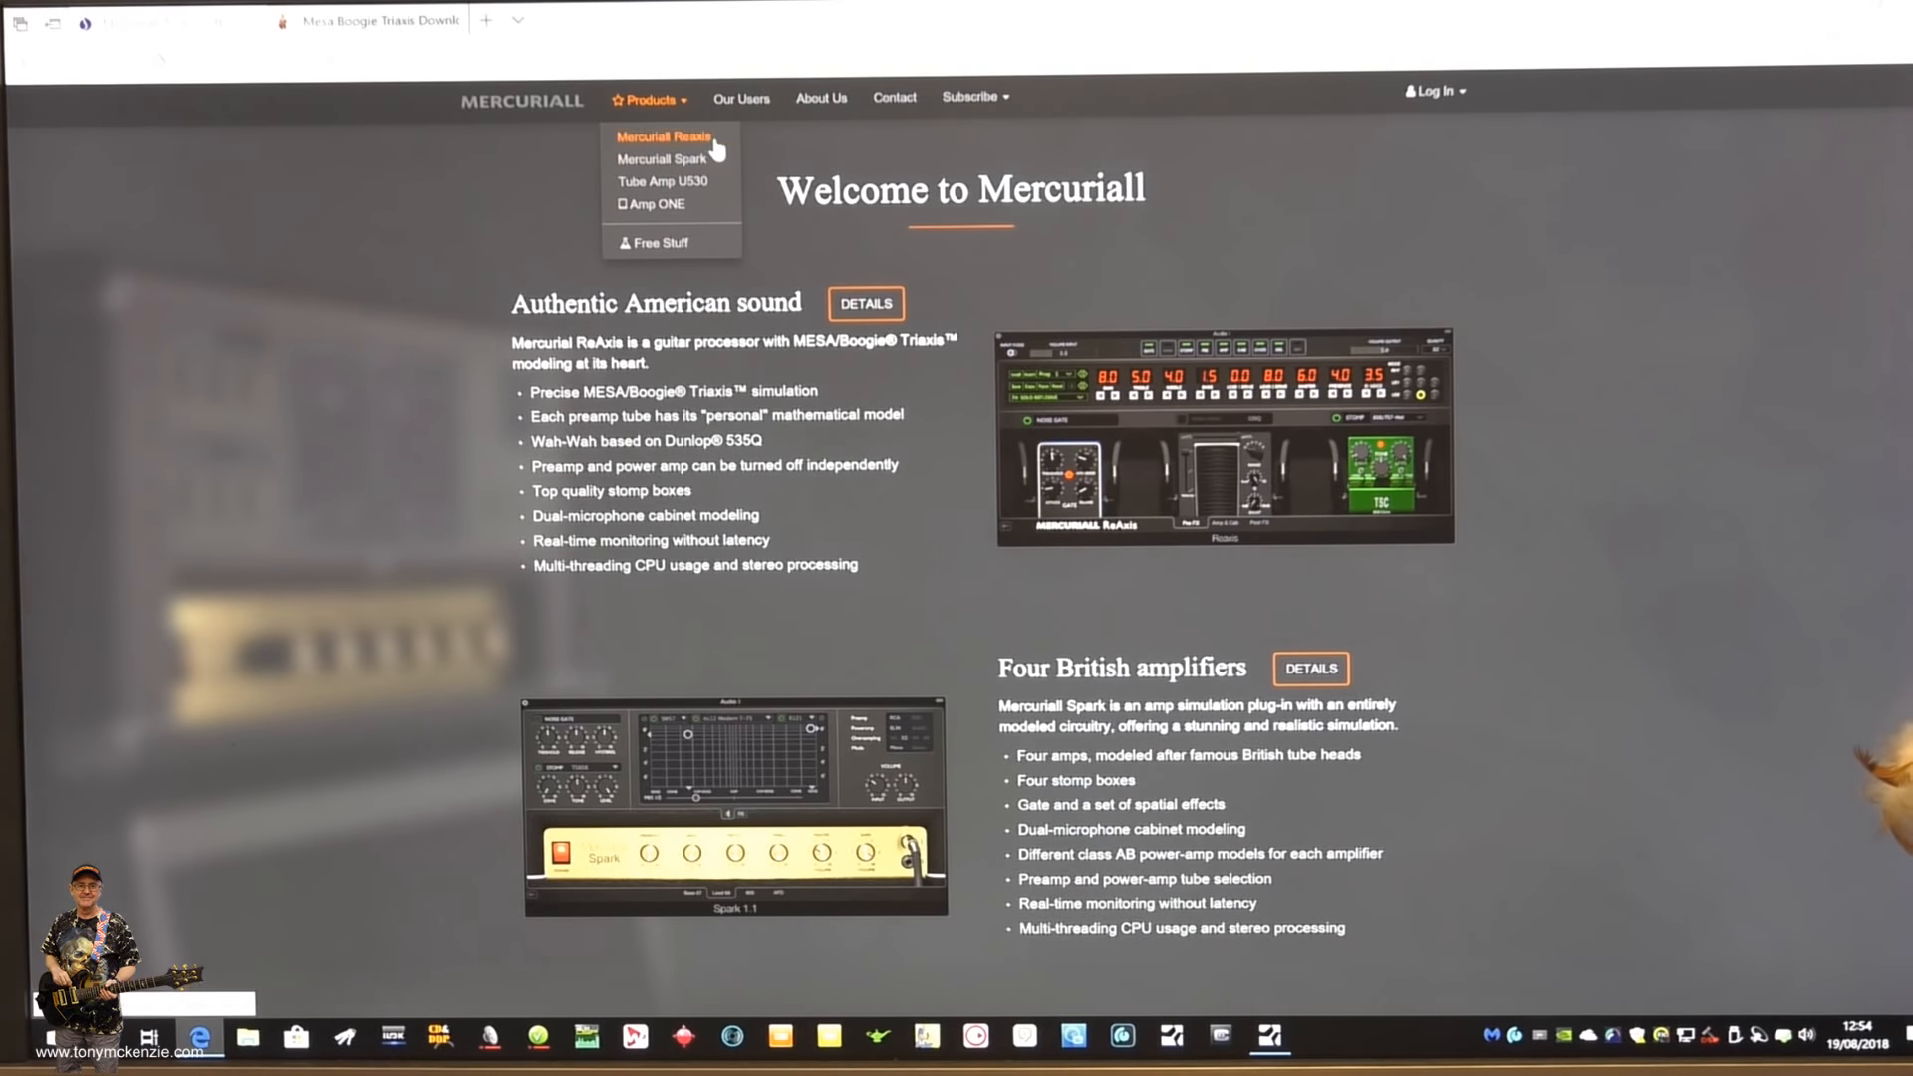
- Open the Free Stuff page of the Mercuriall website in the browser and look through its free stompbox, preamp and cabinet plug-ins
click(668, 245)
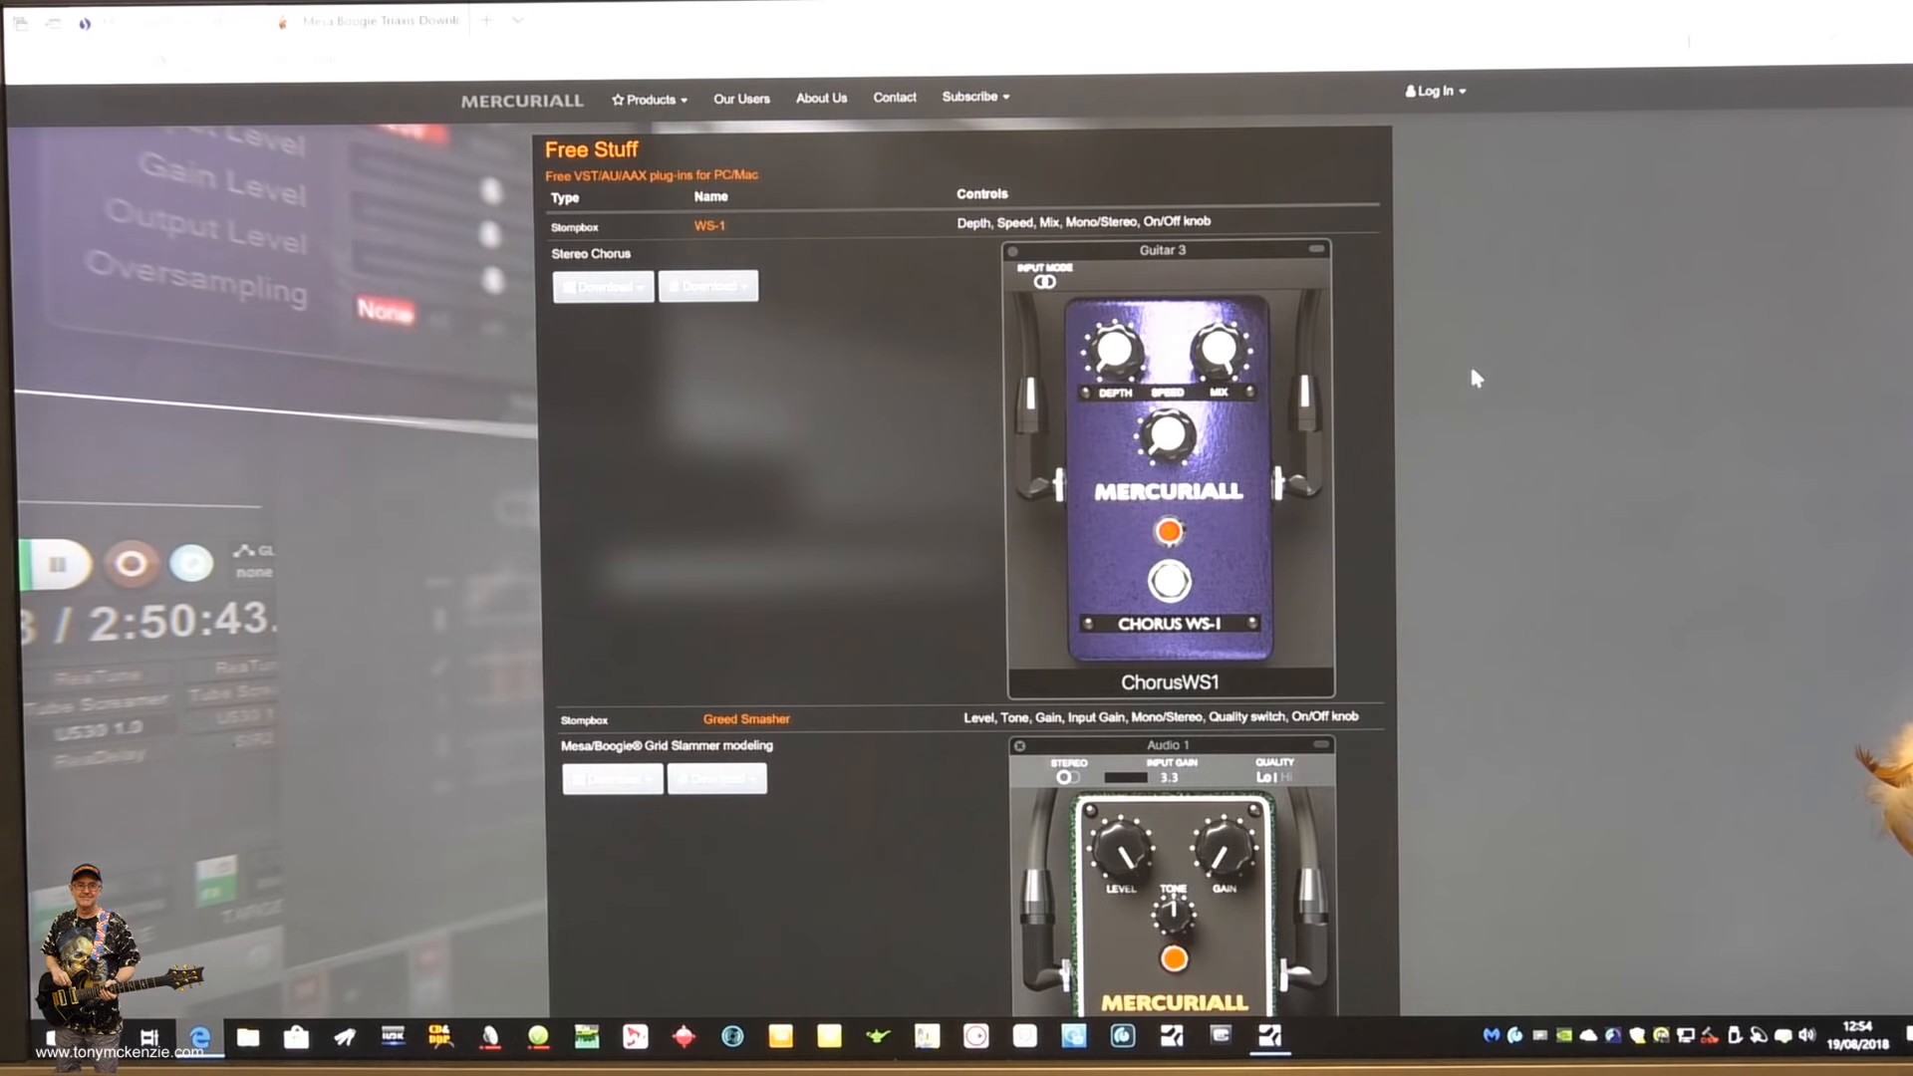
scroll(1492, 398, down, 3)
scroll(1490, 396, down, 6)
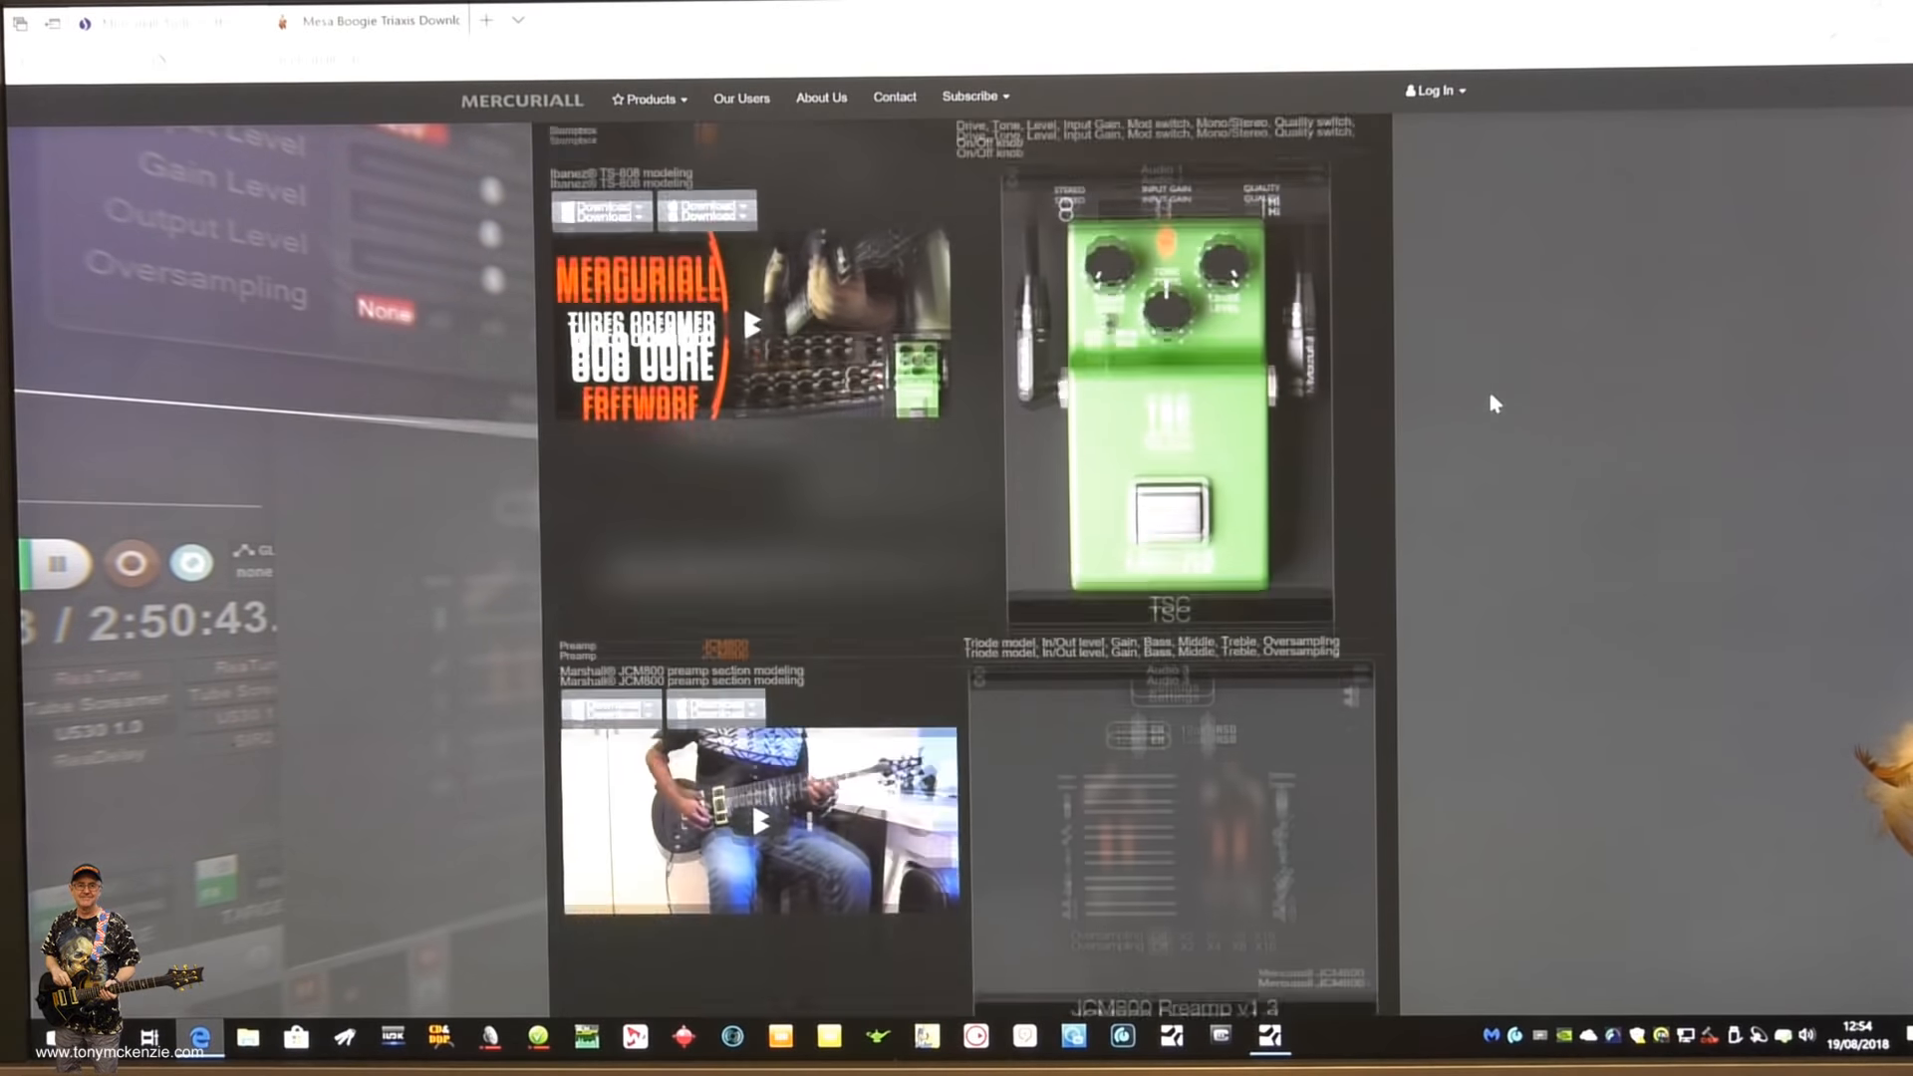
scroll(1495, 403, down, 2)
scroll(1492, 401, down, 2)
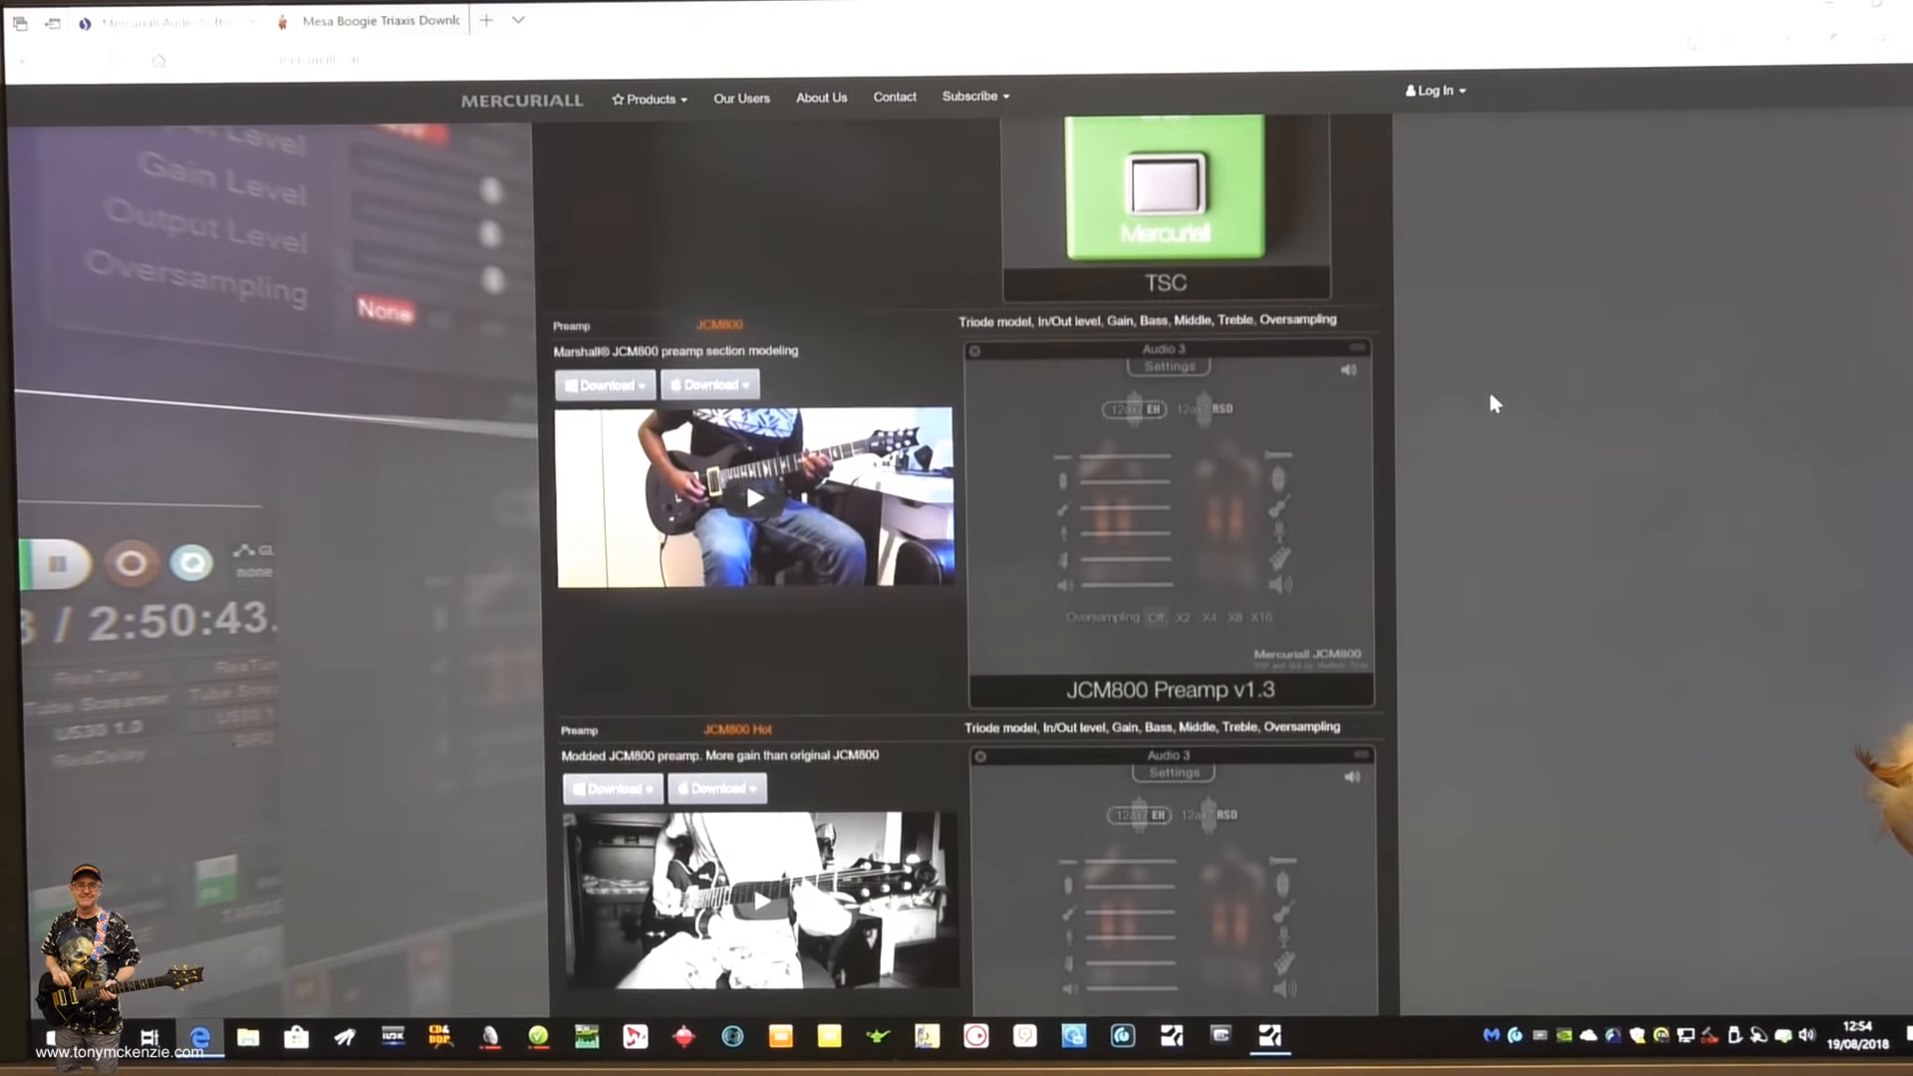
scroll(1485, 393, down, 2)
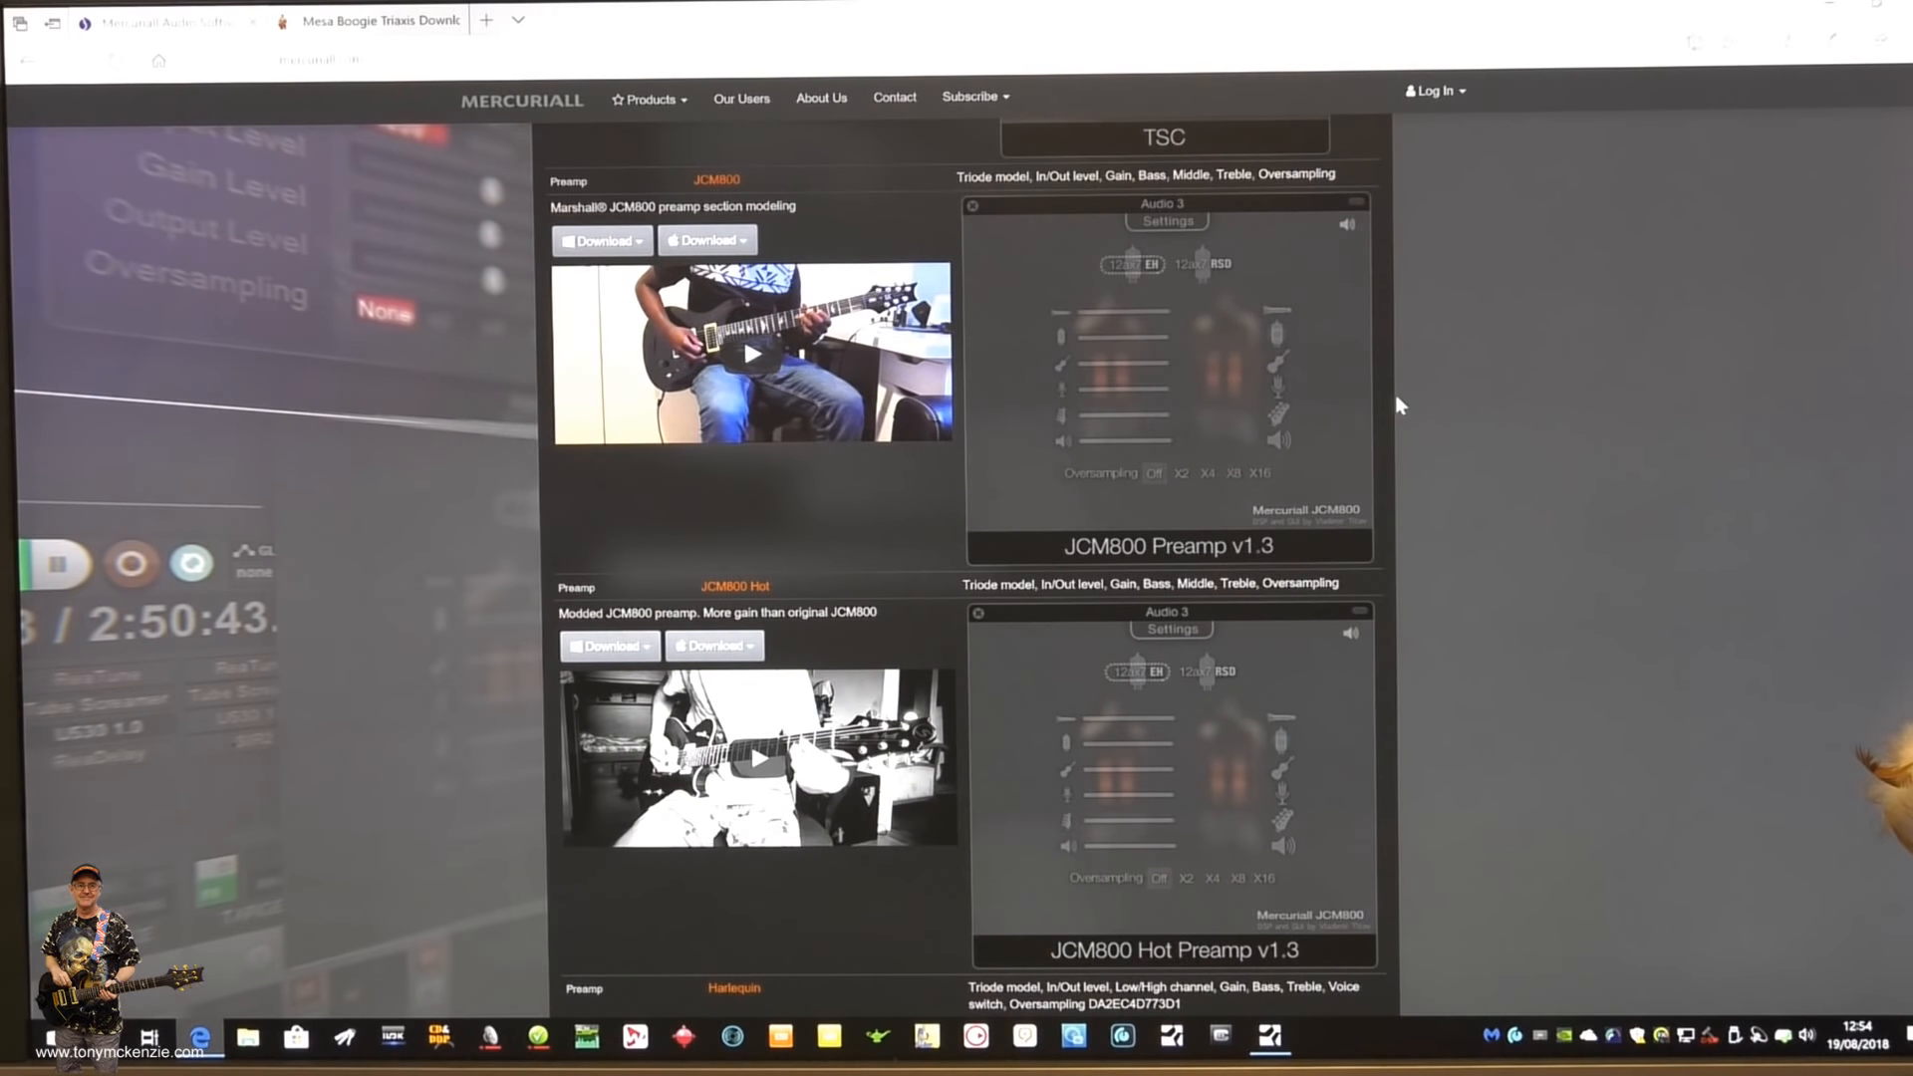
scroll(1444, 404, down, 10)
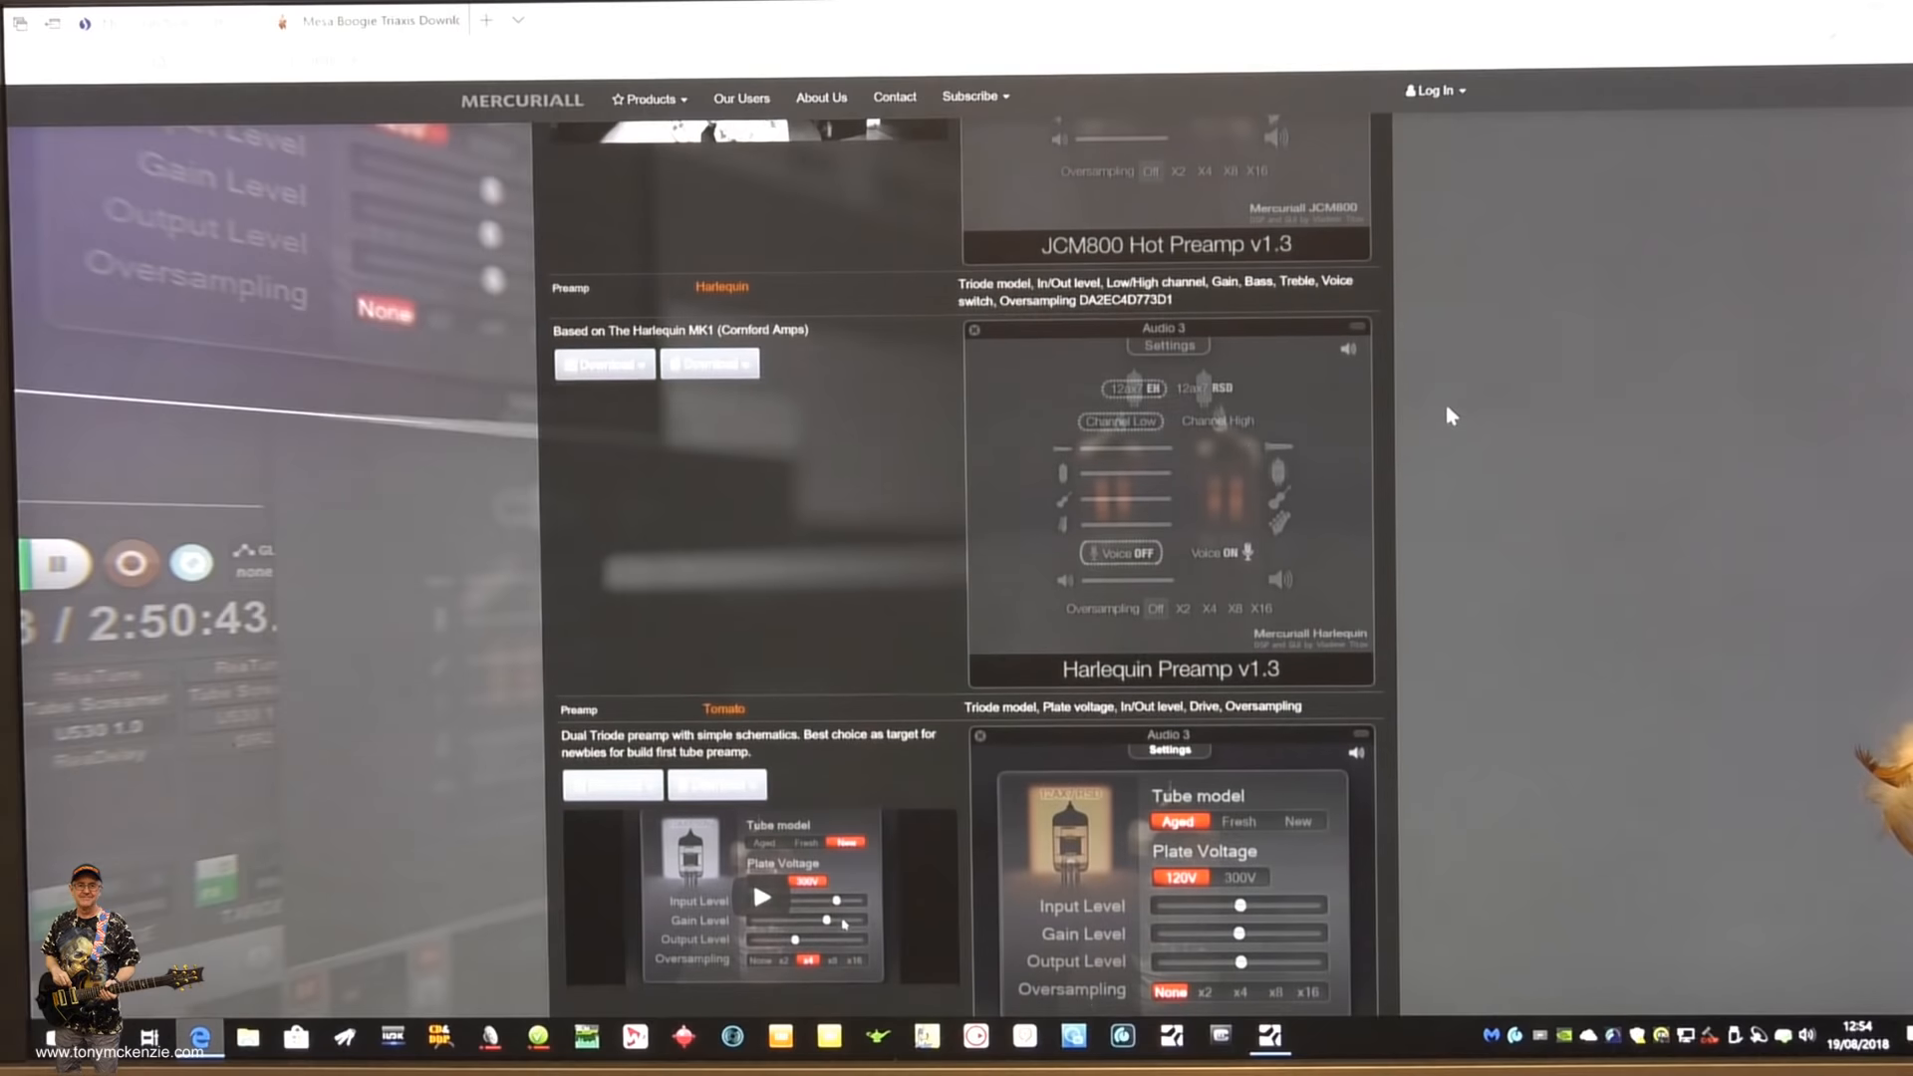
scroll(1447, 408, up, 6)
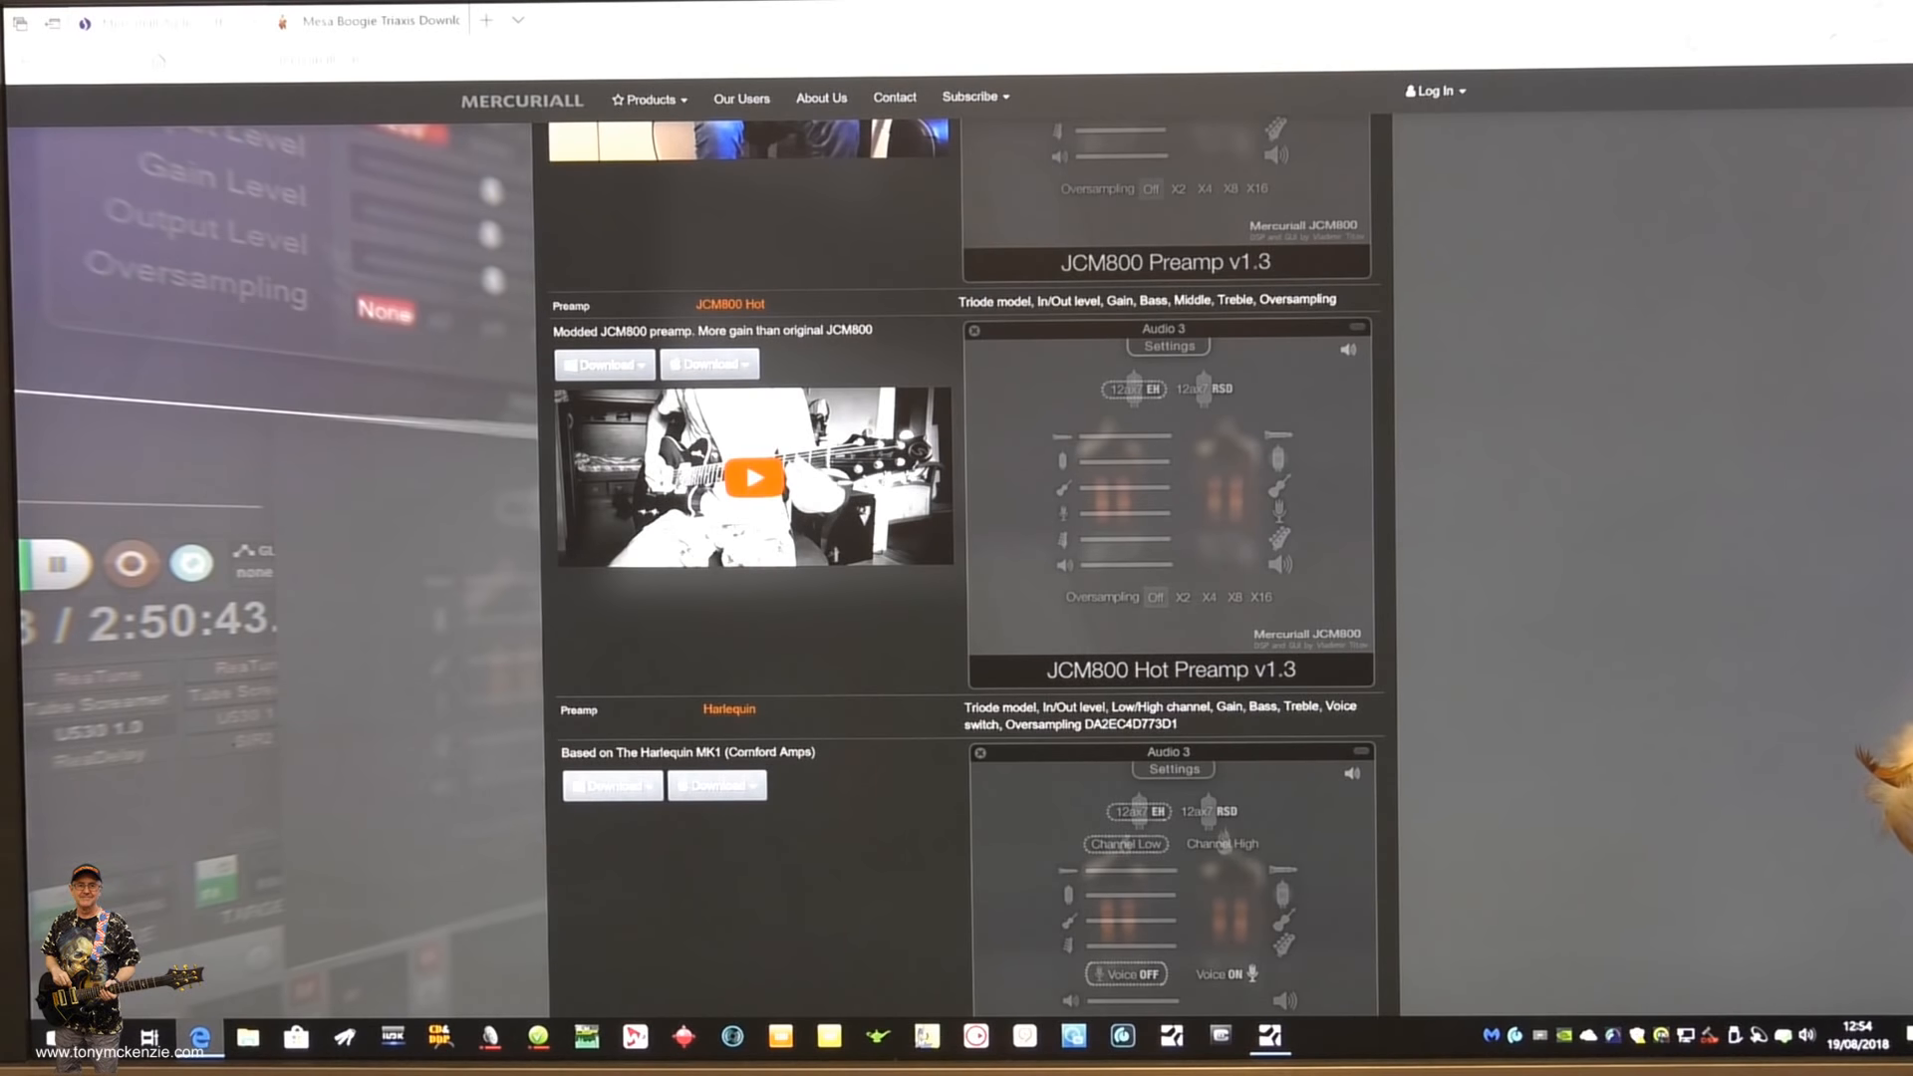
scroll(1180, 486, down, 10)
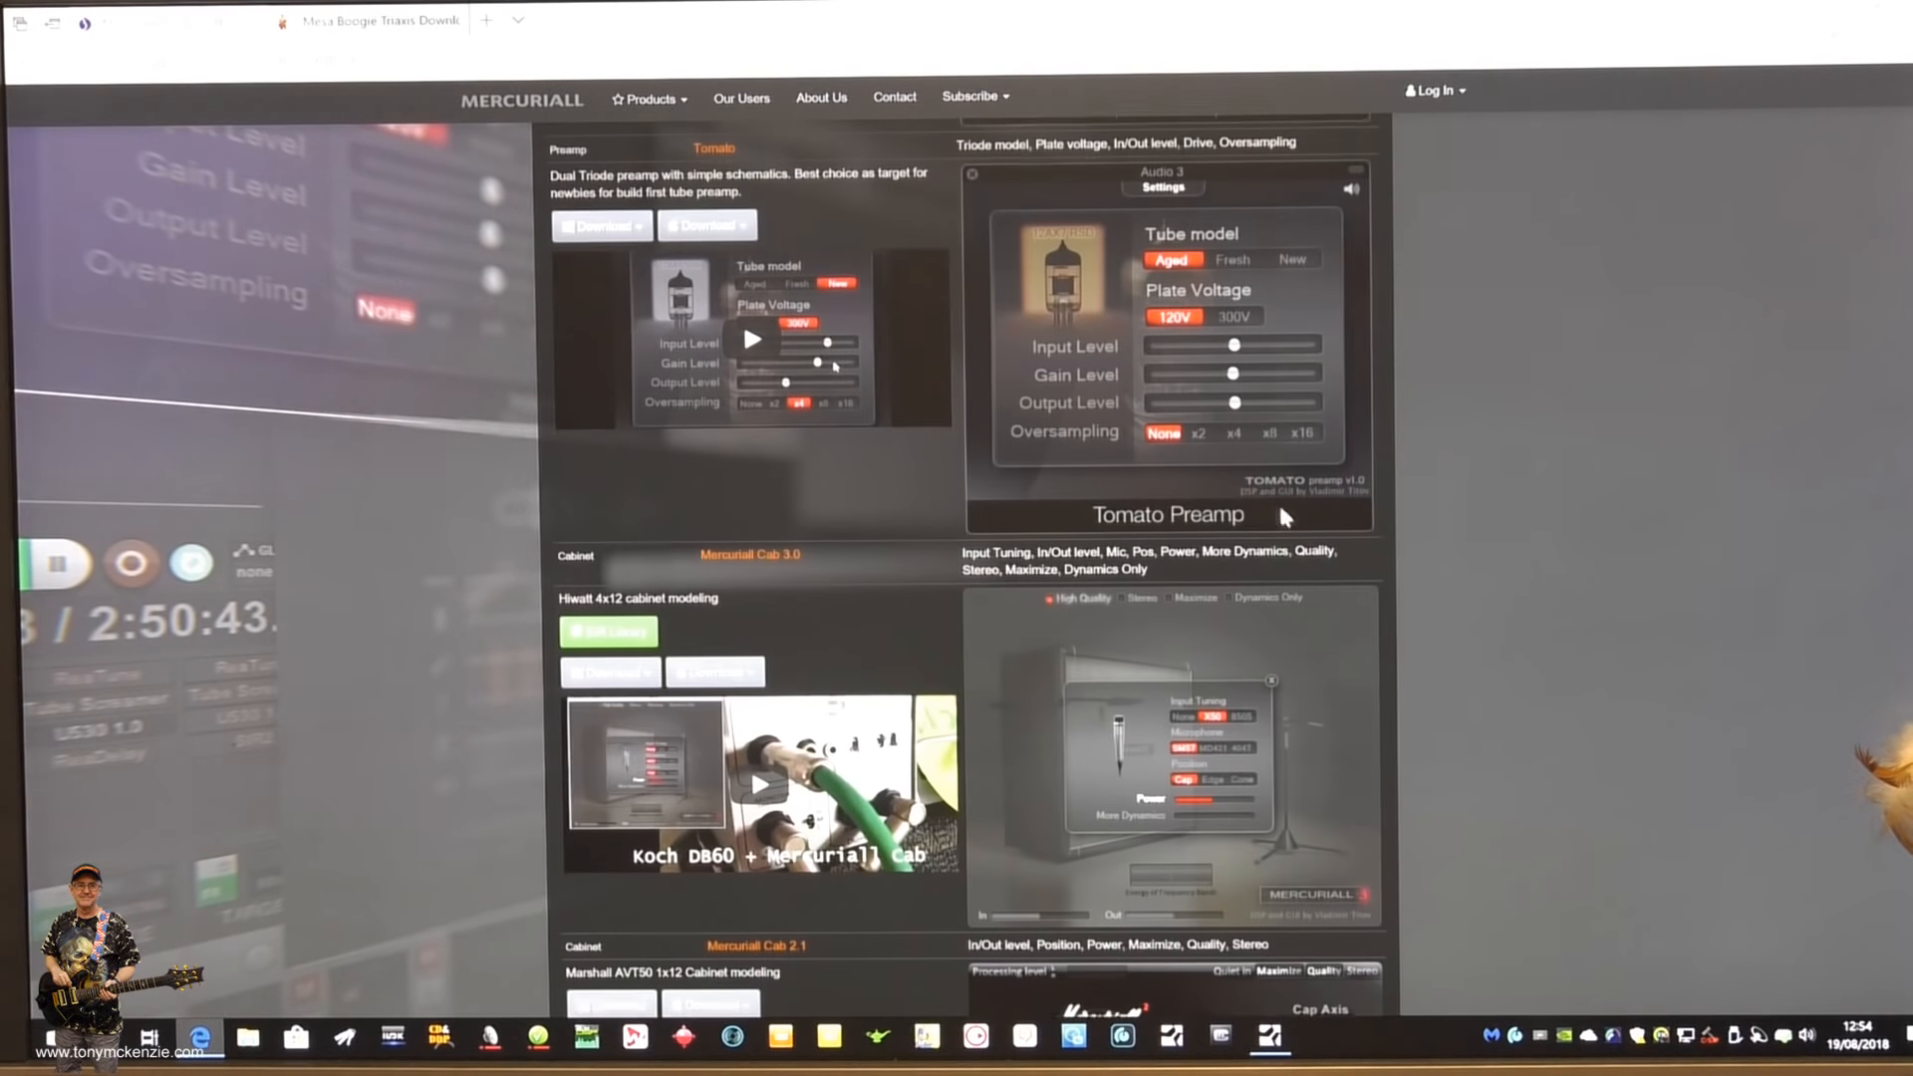
scroll(1216, 535, down, 5)
scroll(1216, 538, up, 10)
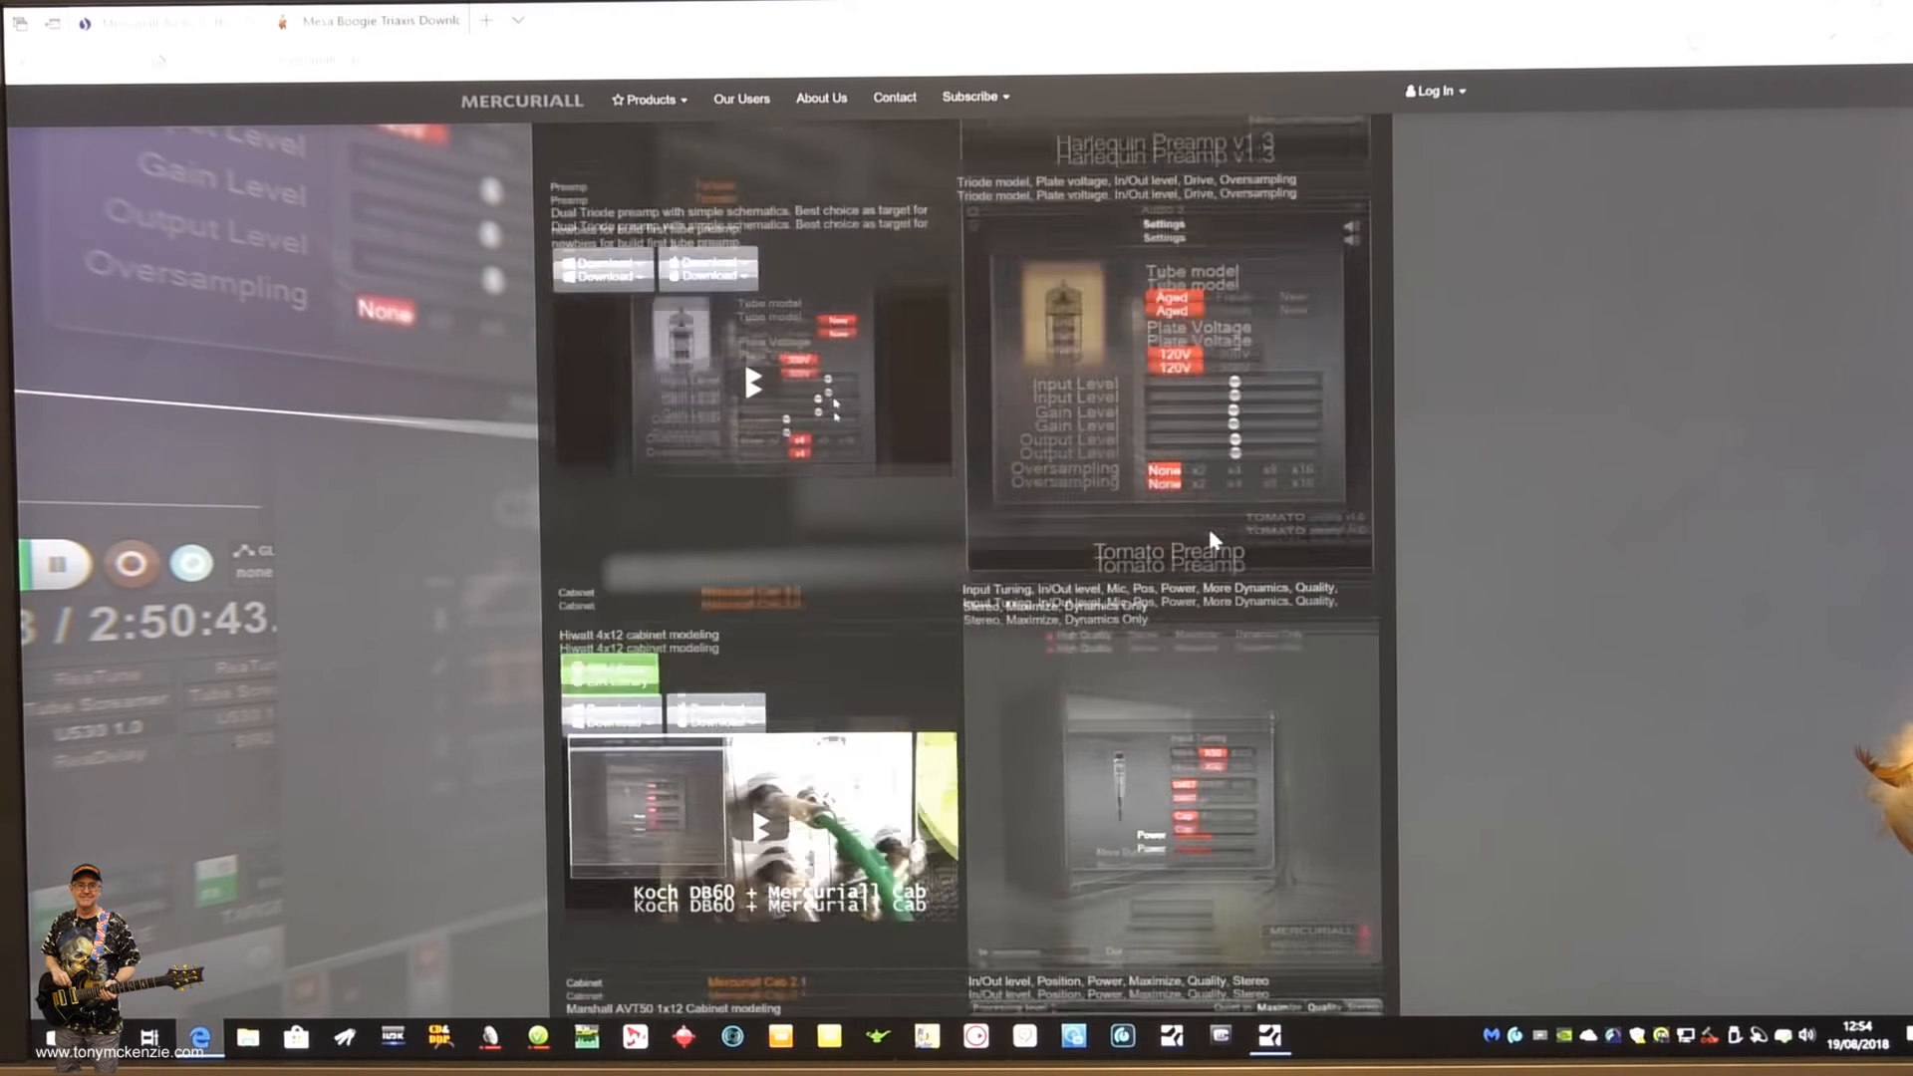
scroll(1212, 532, up, 5)
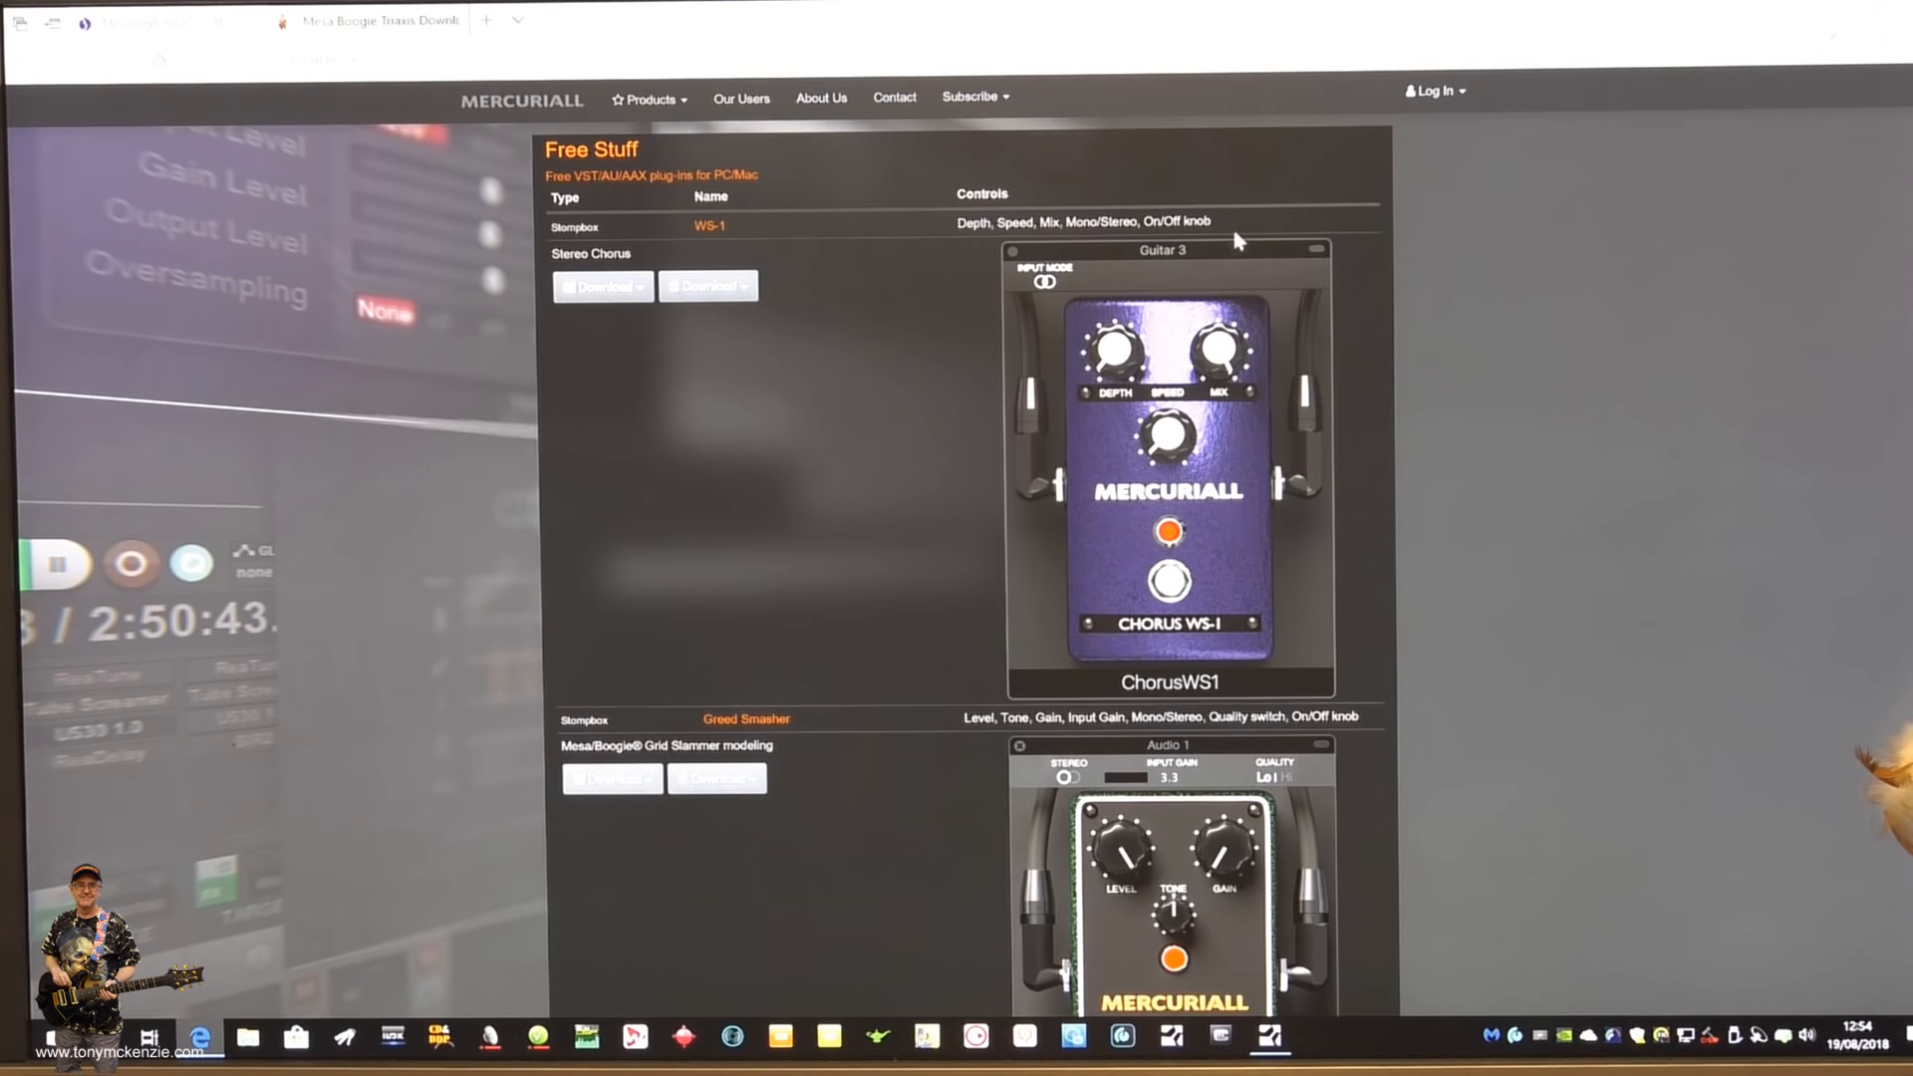
- Open the Mercuriall Spark product page and review its price, modeling description, key features, product details and system requirements
click(650, 99)
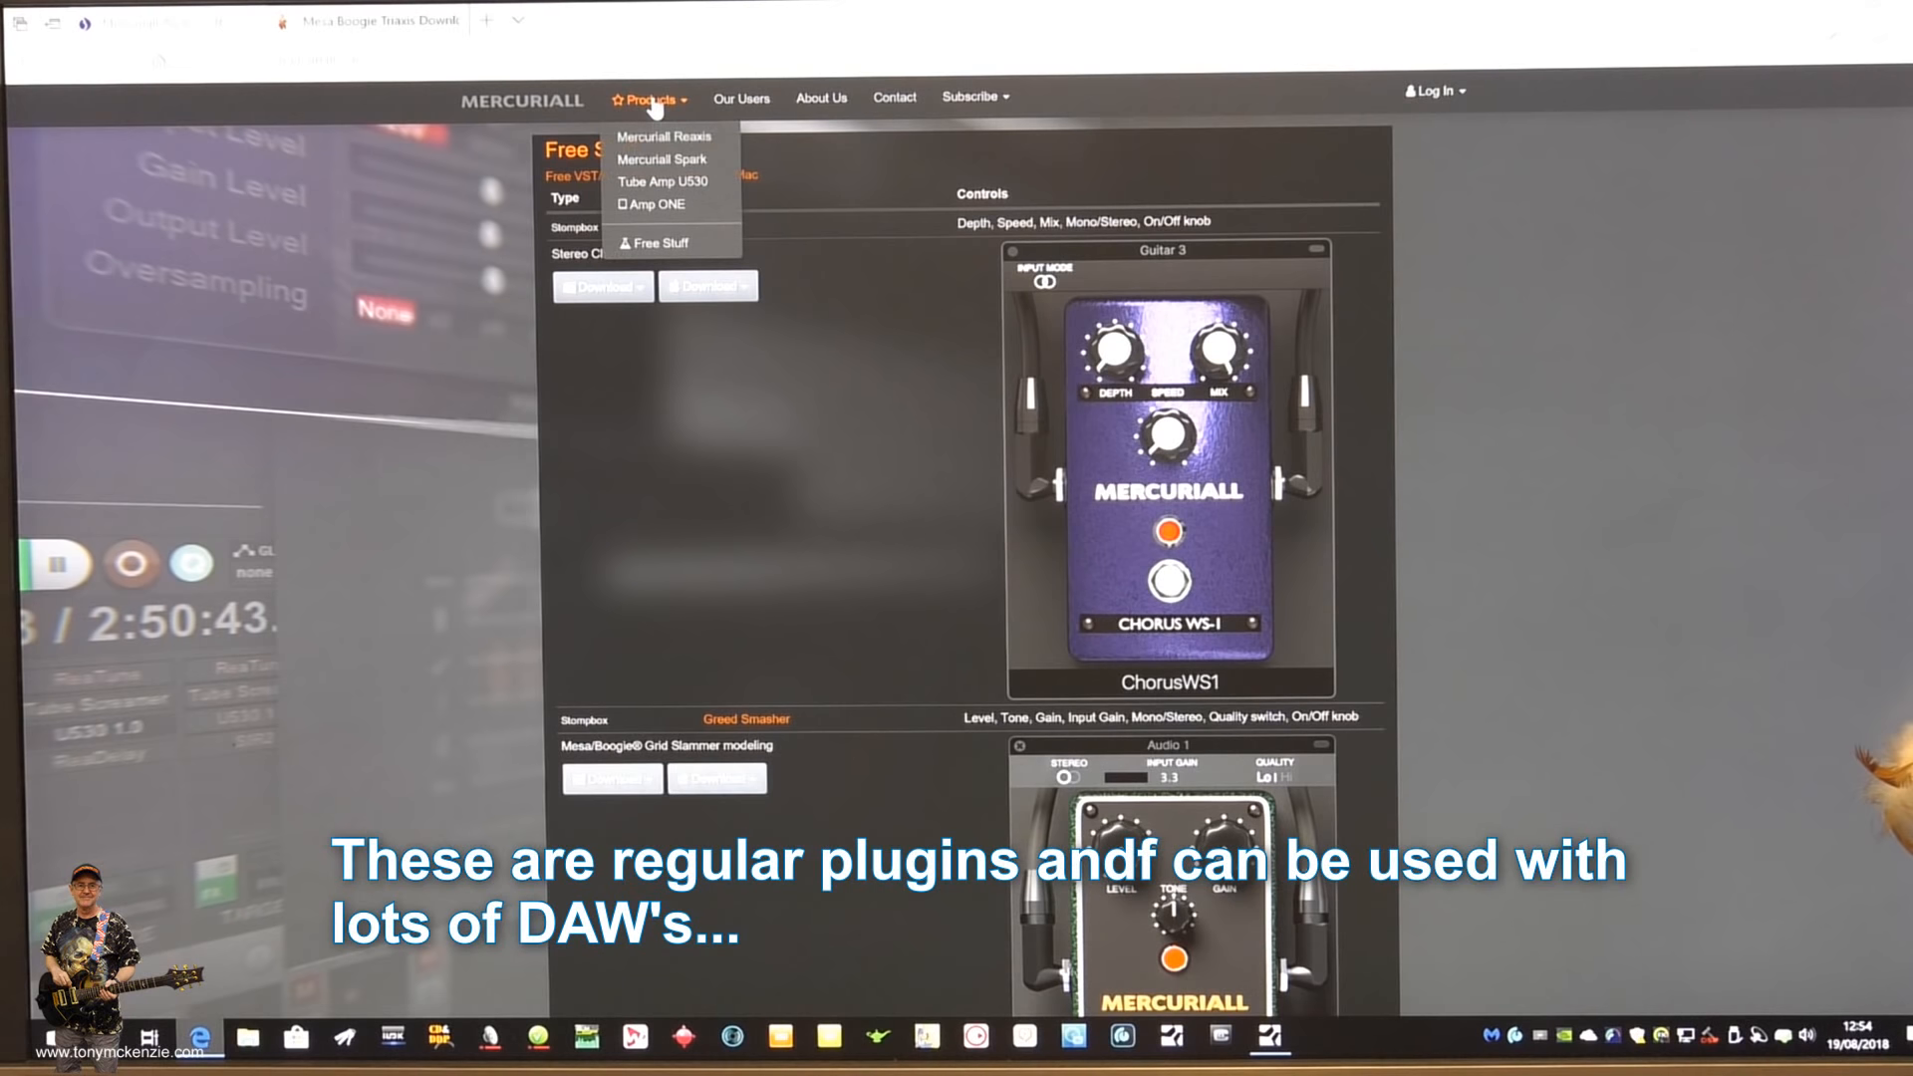
click(695, 167)
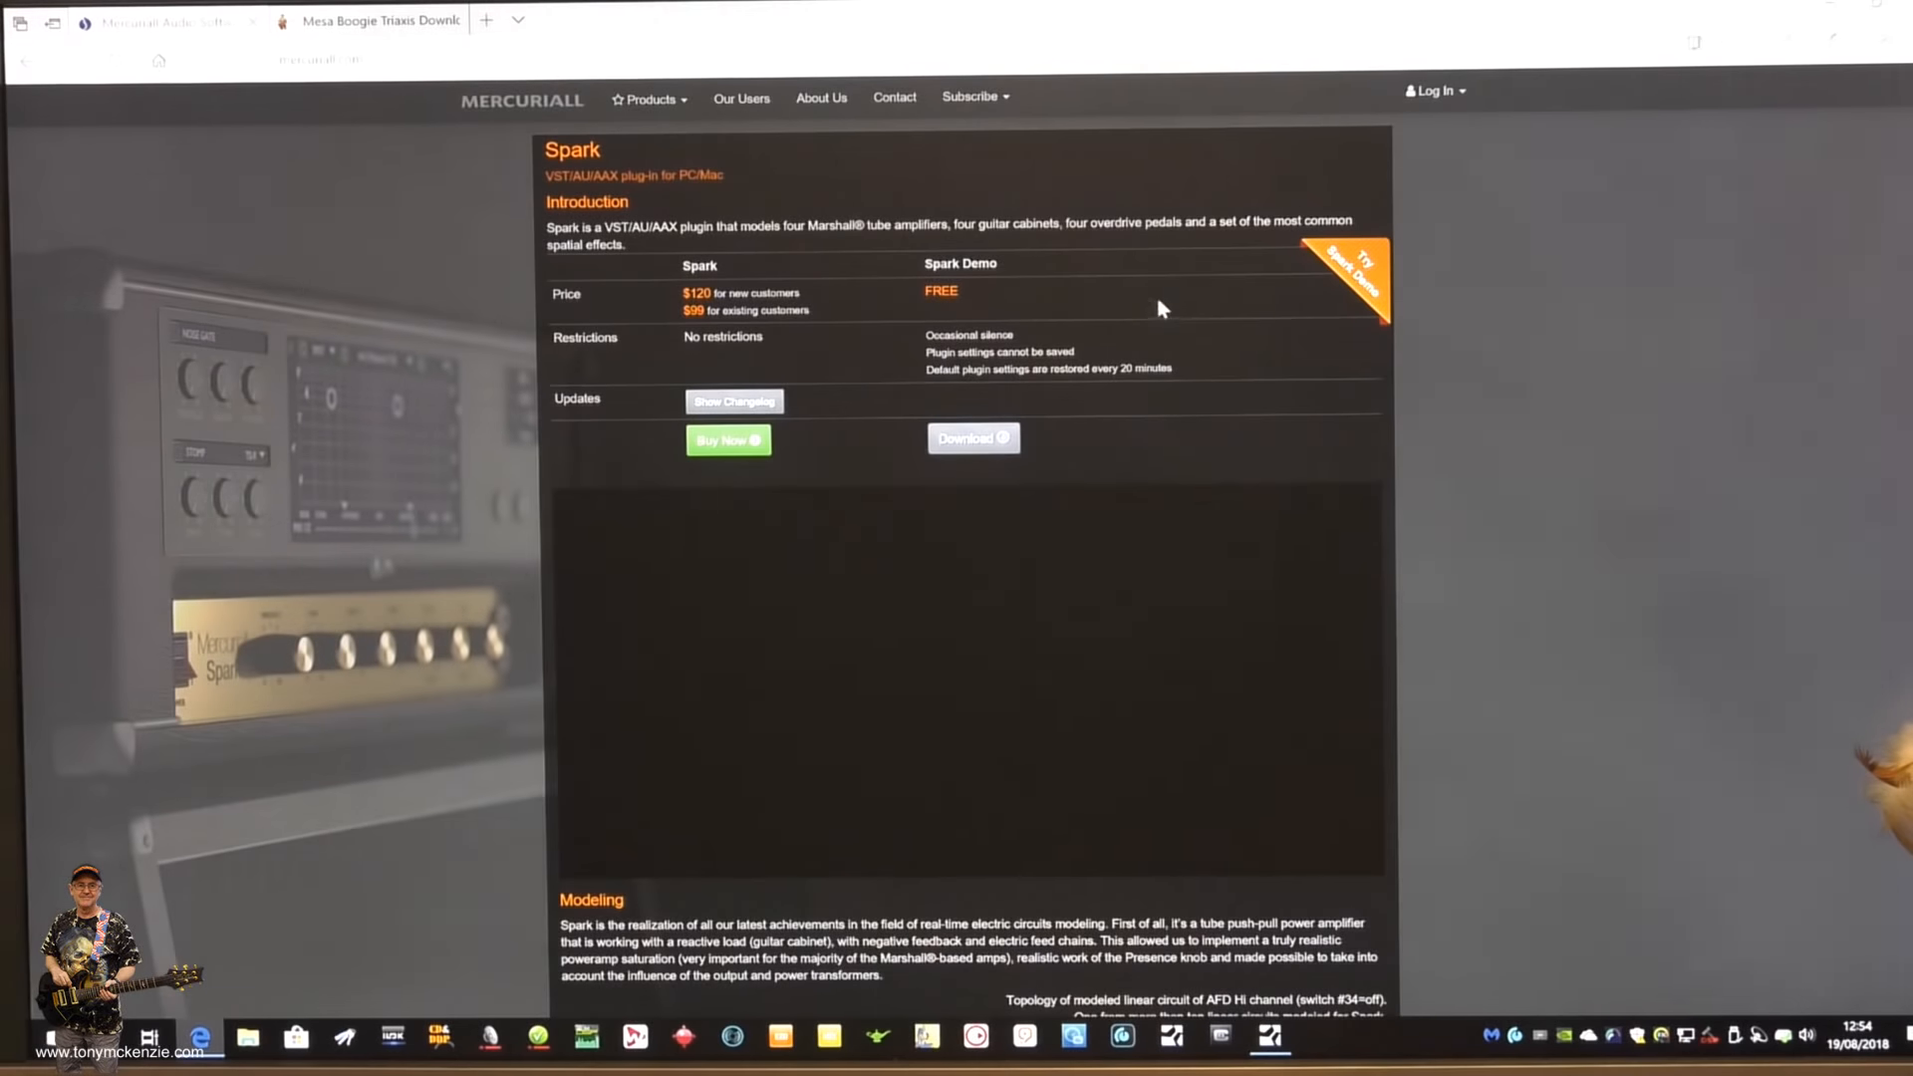
scroll(1493, 368, down, 3)
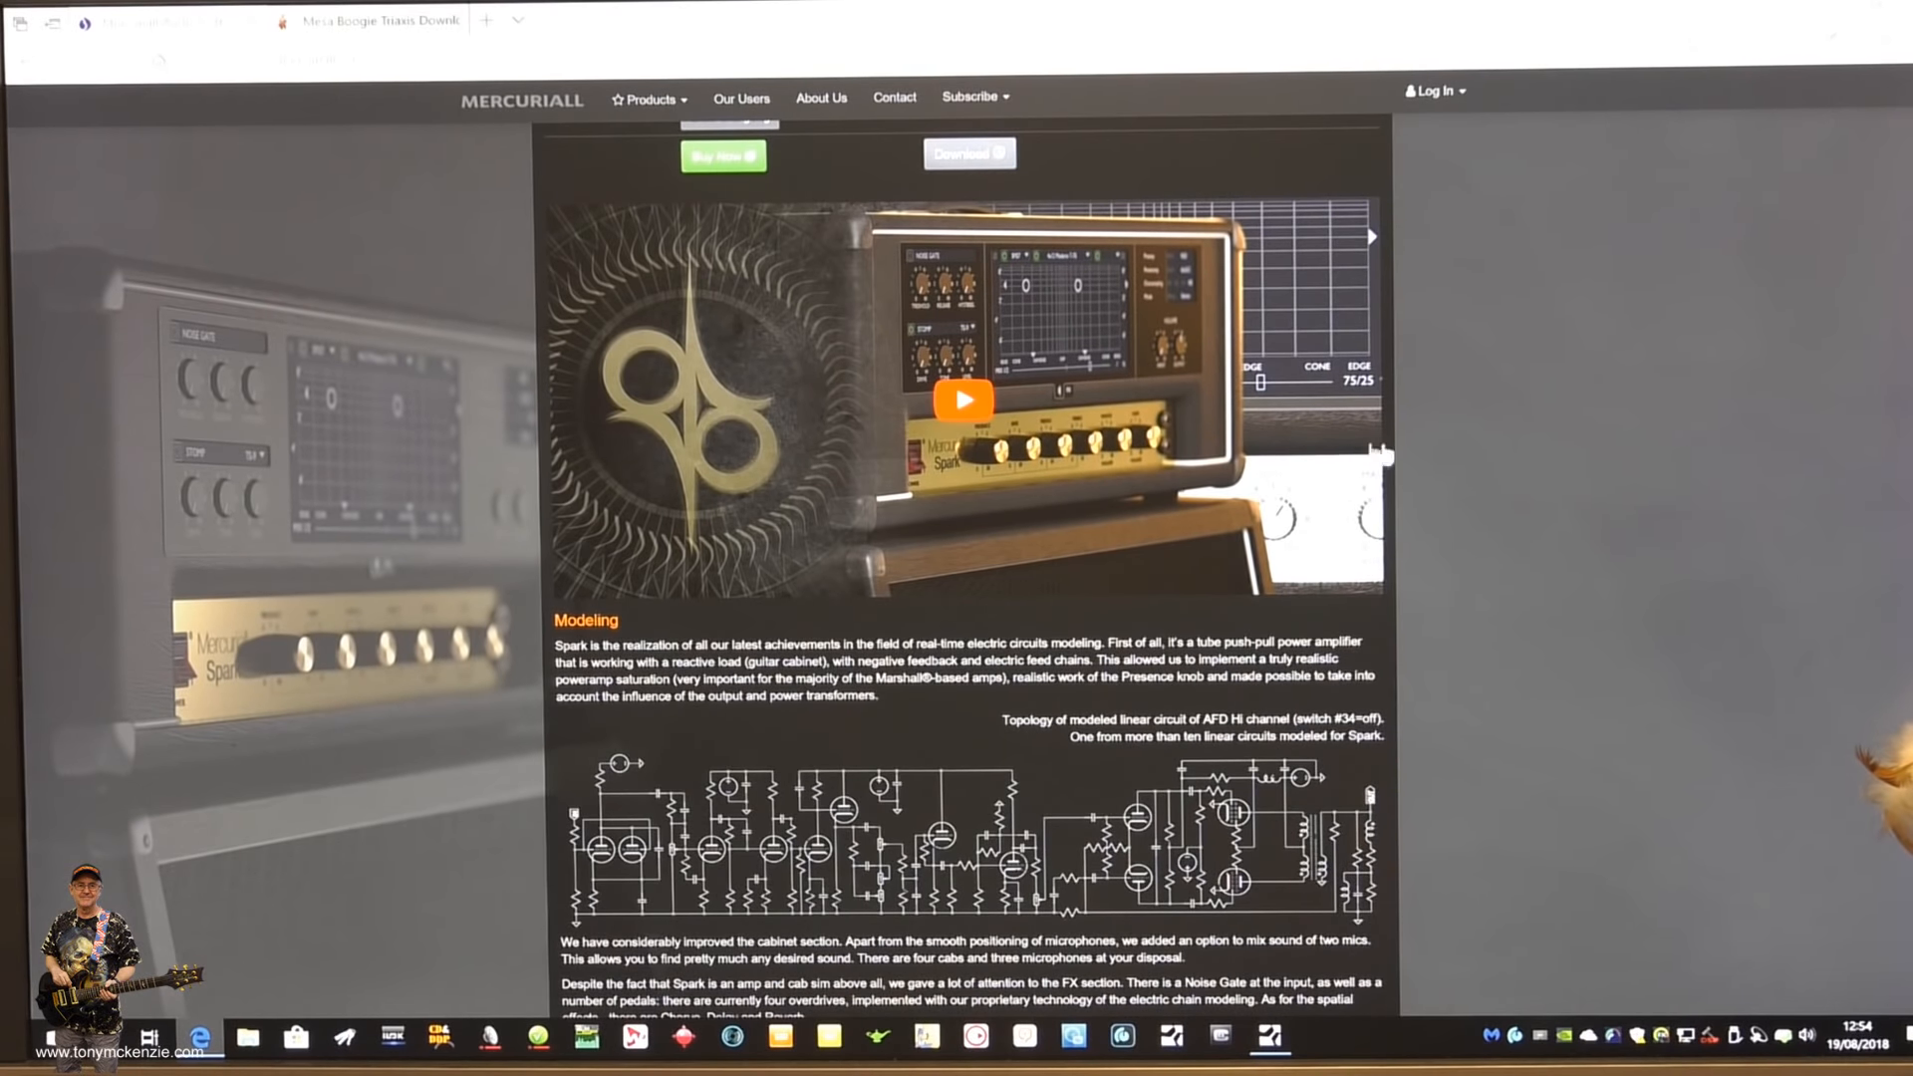
scroll(1380, 454, down, 9)
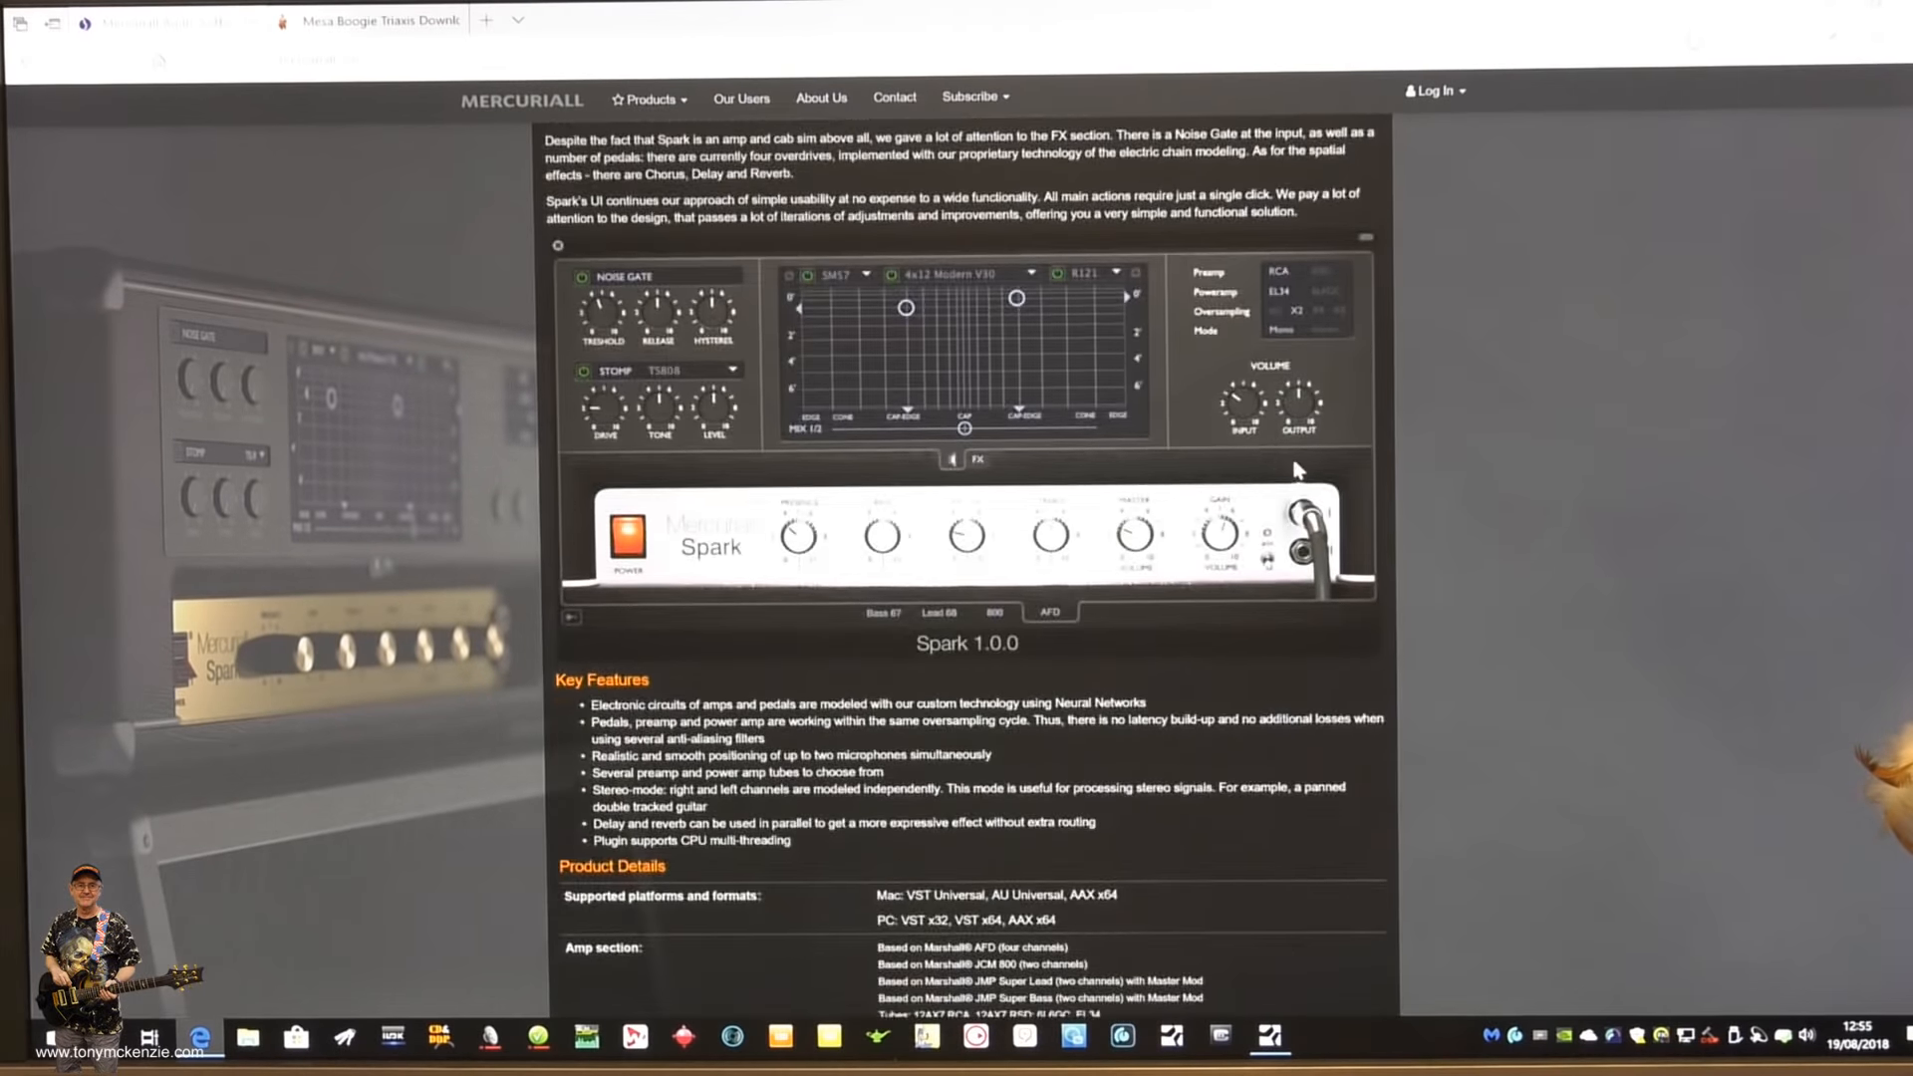
scroll(1298, 468, down, 6)
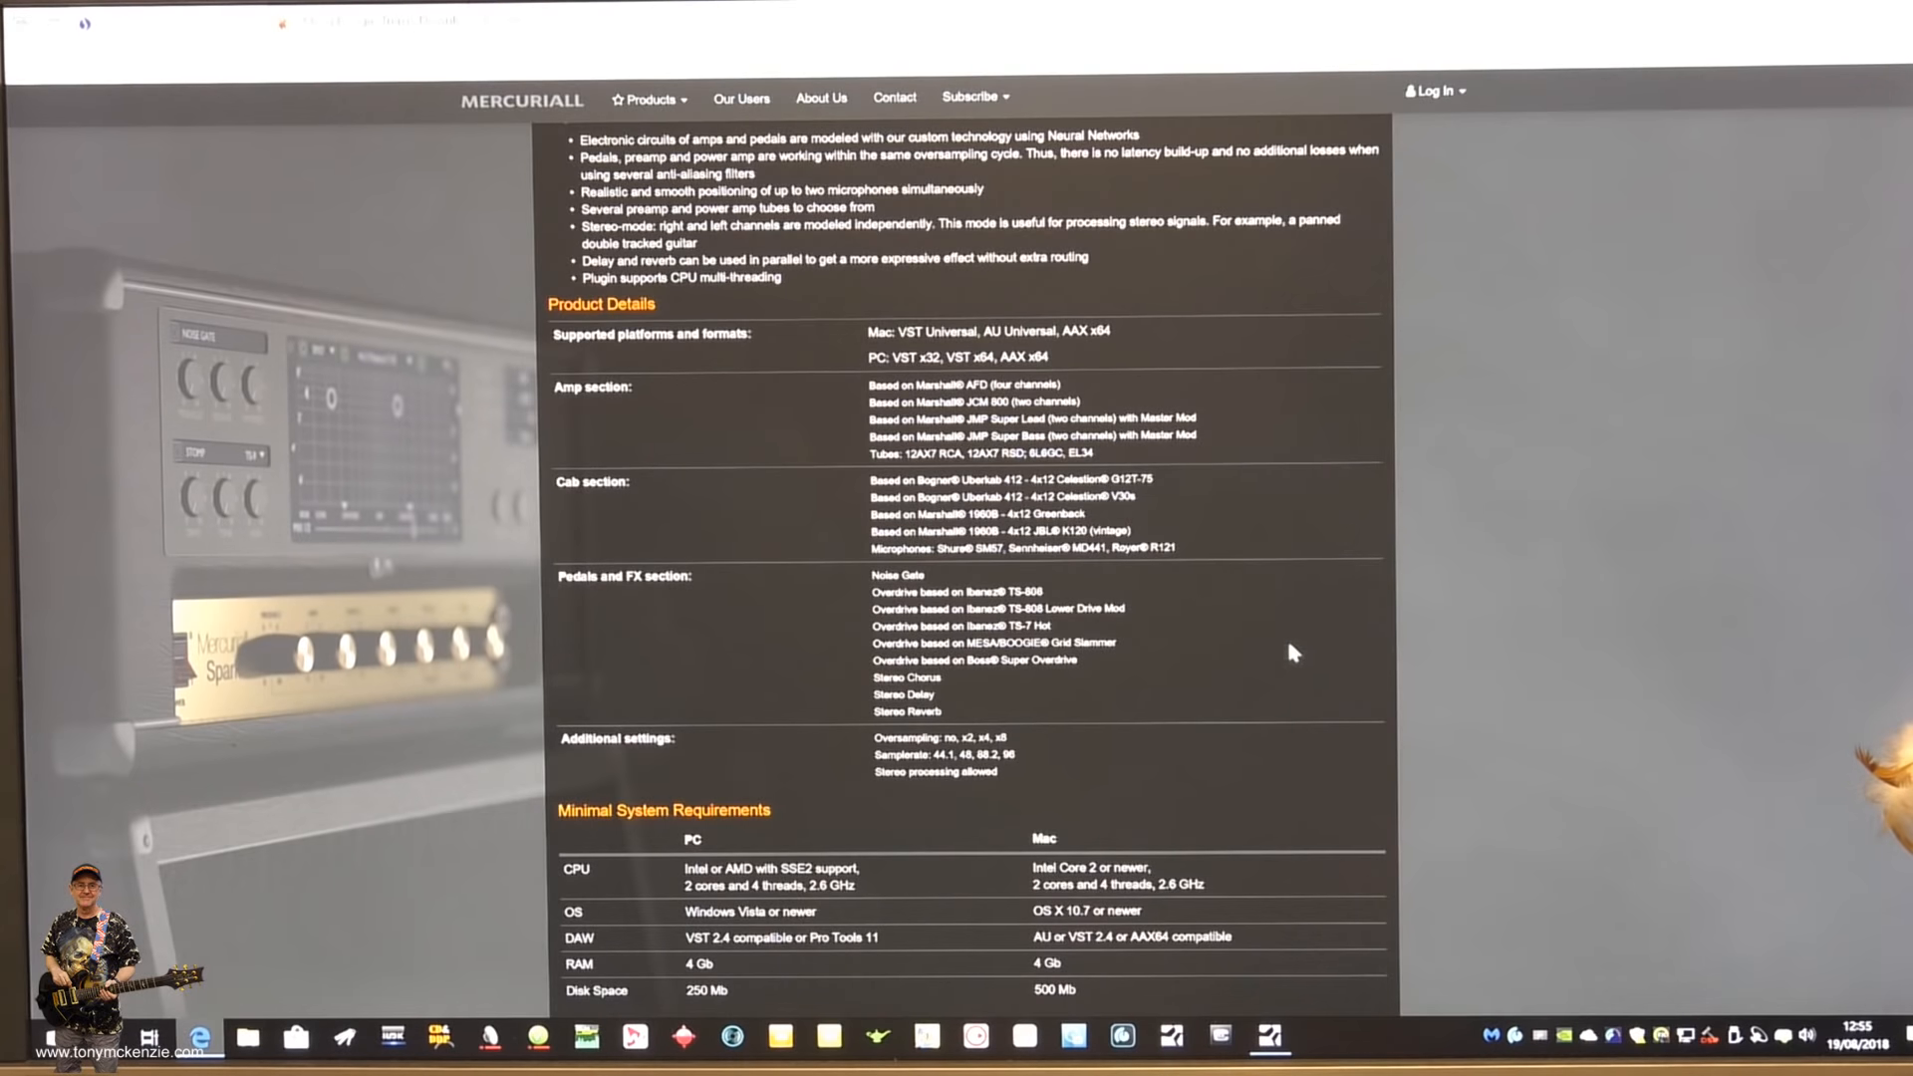
scroll(1295, 663, down, 3)
- Look through the Tube Amp U530 product page, from its demo and review videos to its cabinet models and system requirements
scroll(1306, 668, down, 4)
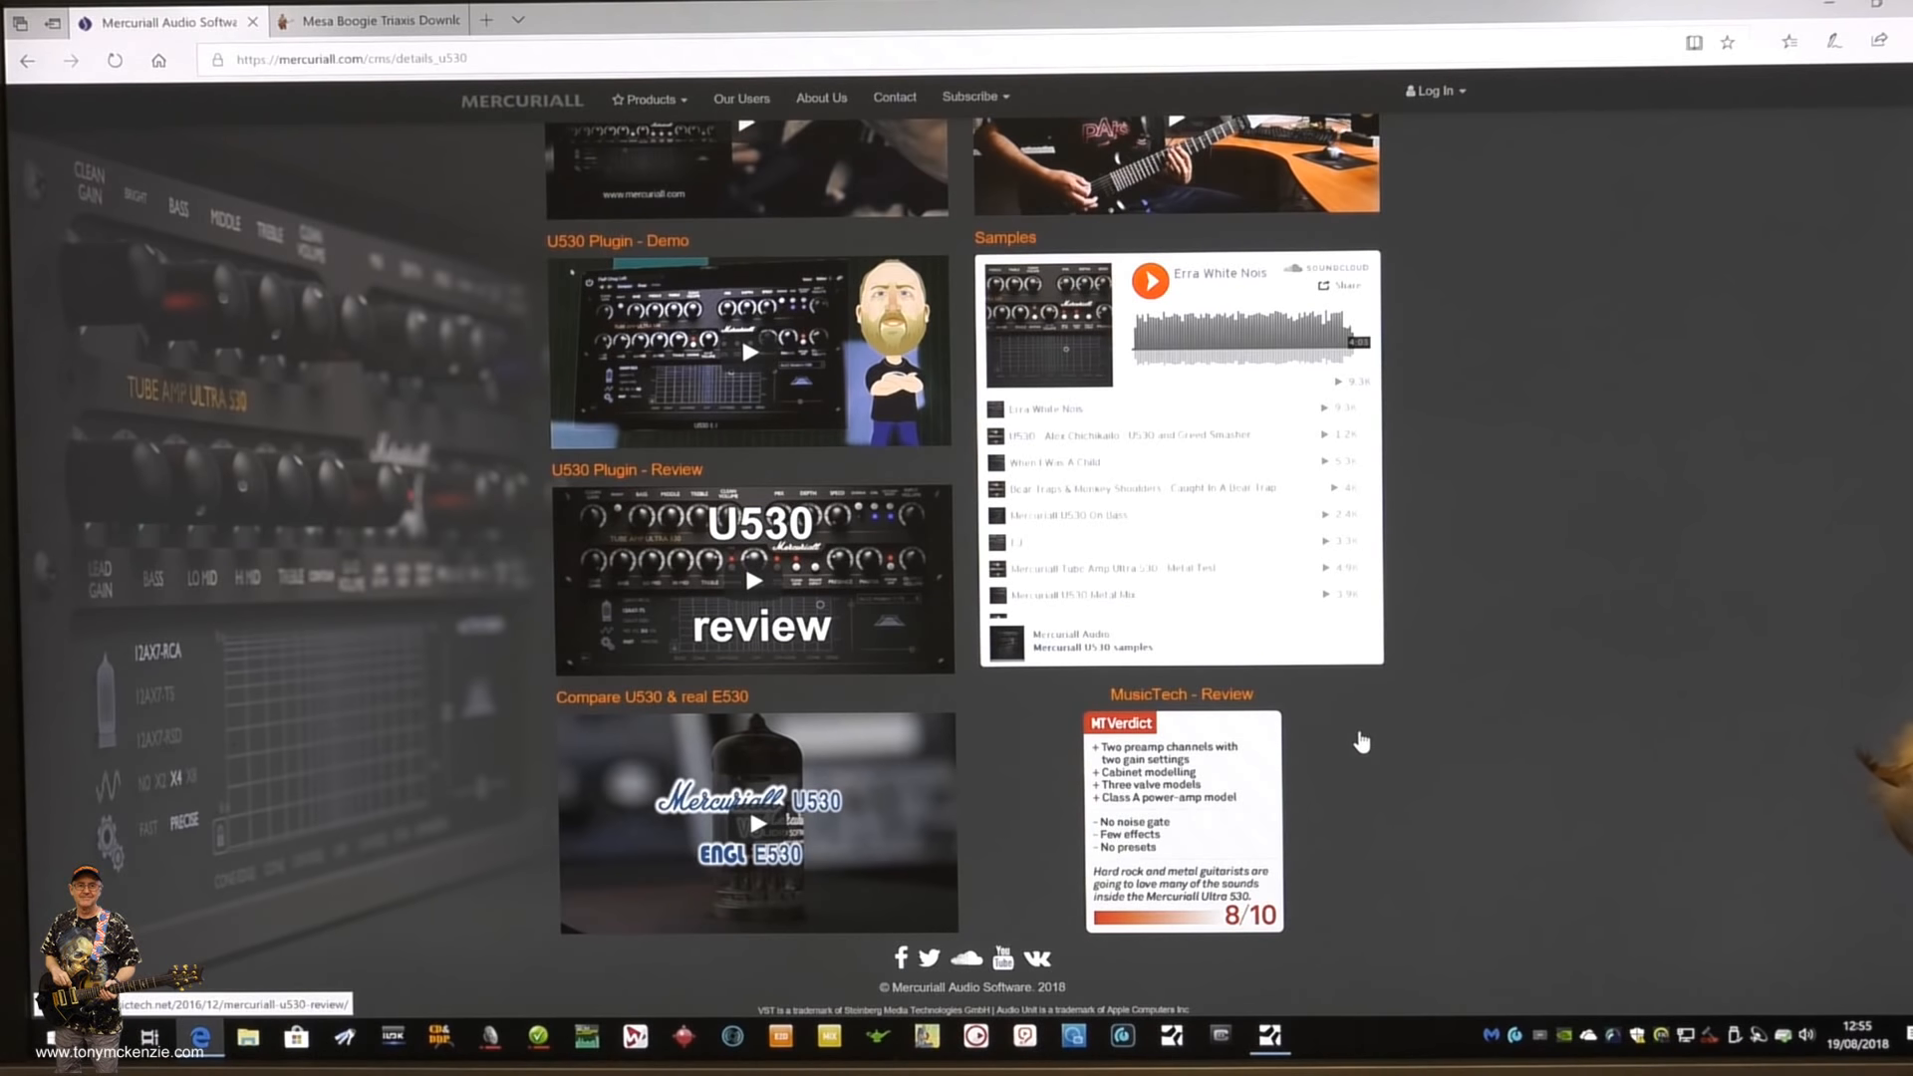
scroll(1342, 872, up, 2)
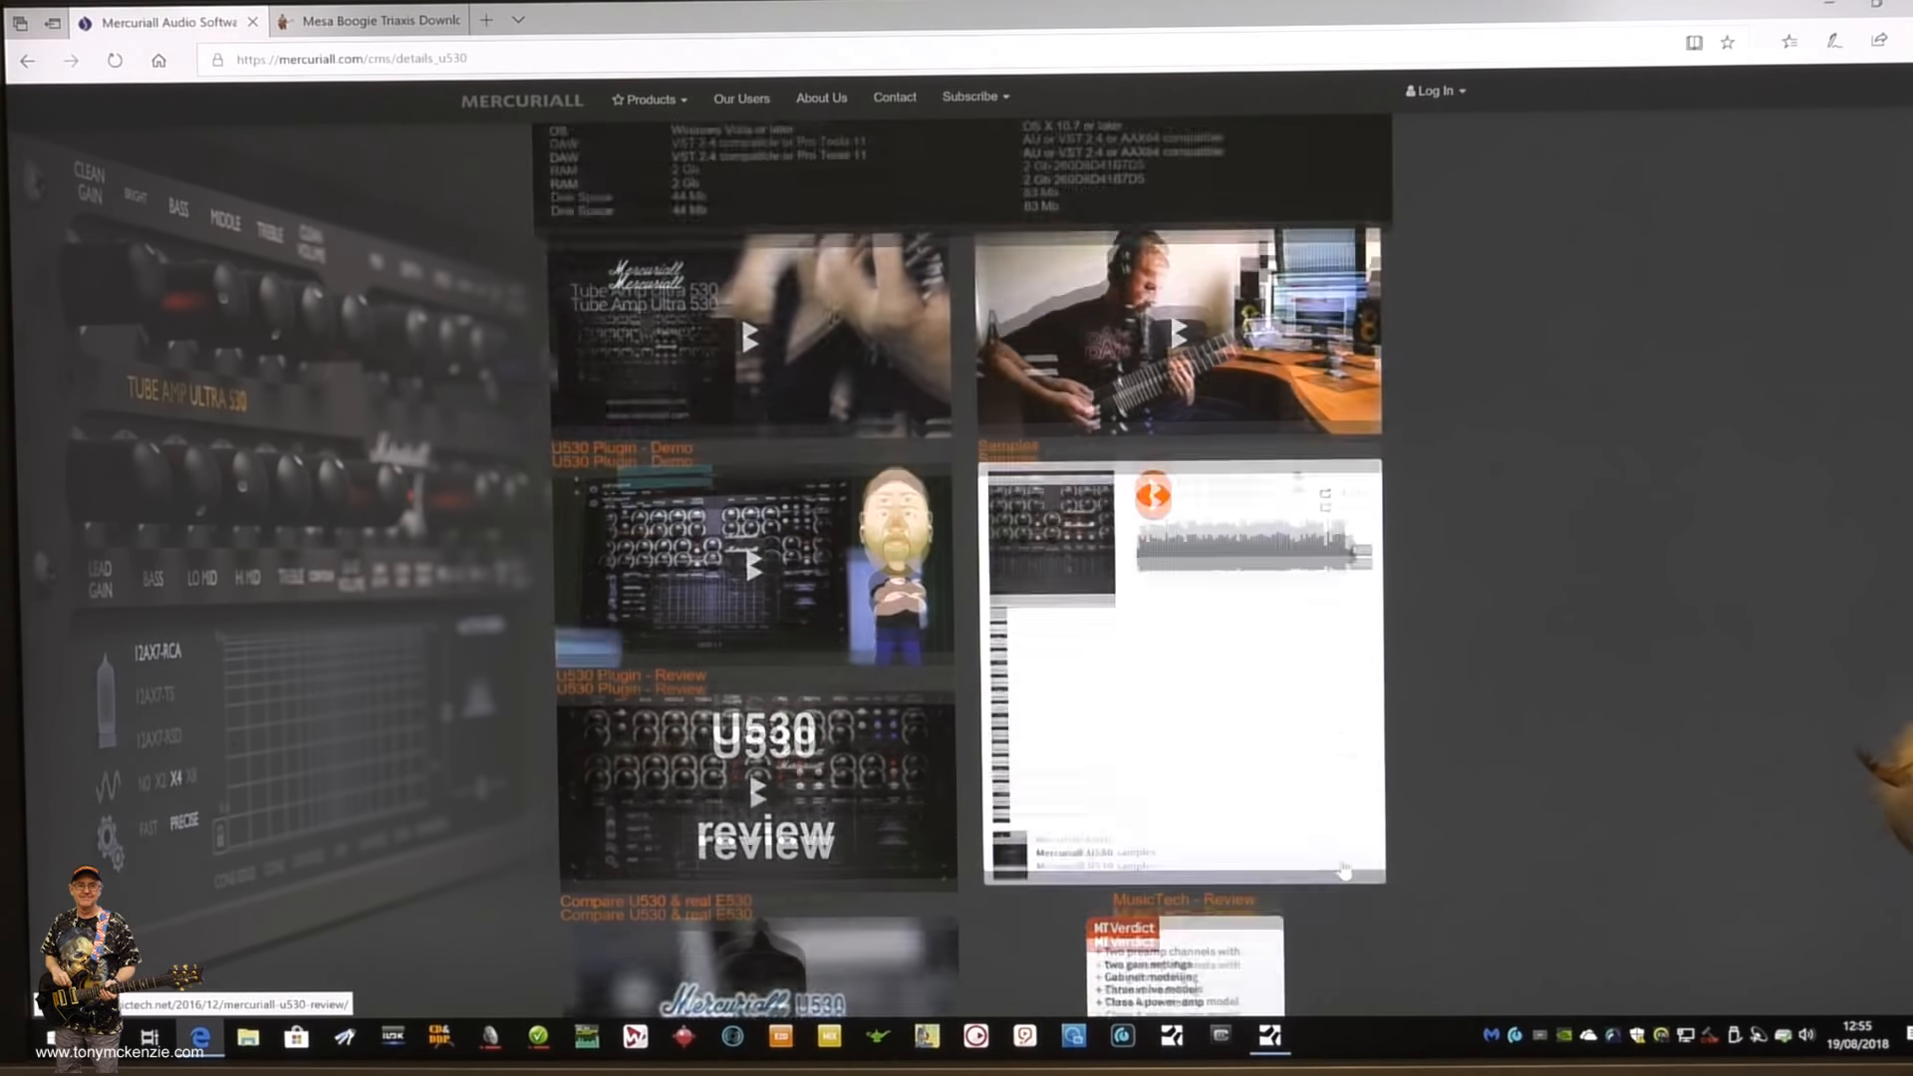
scroll(1146, 502, up, 4)
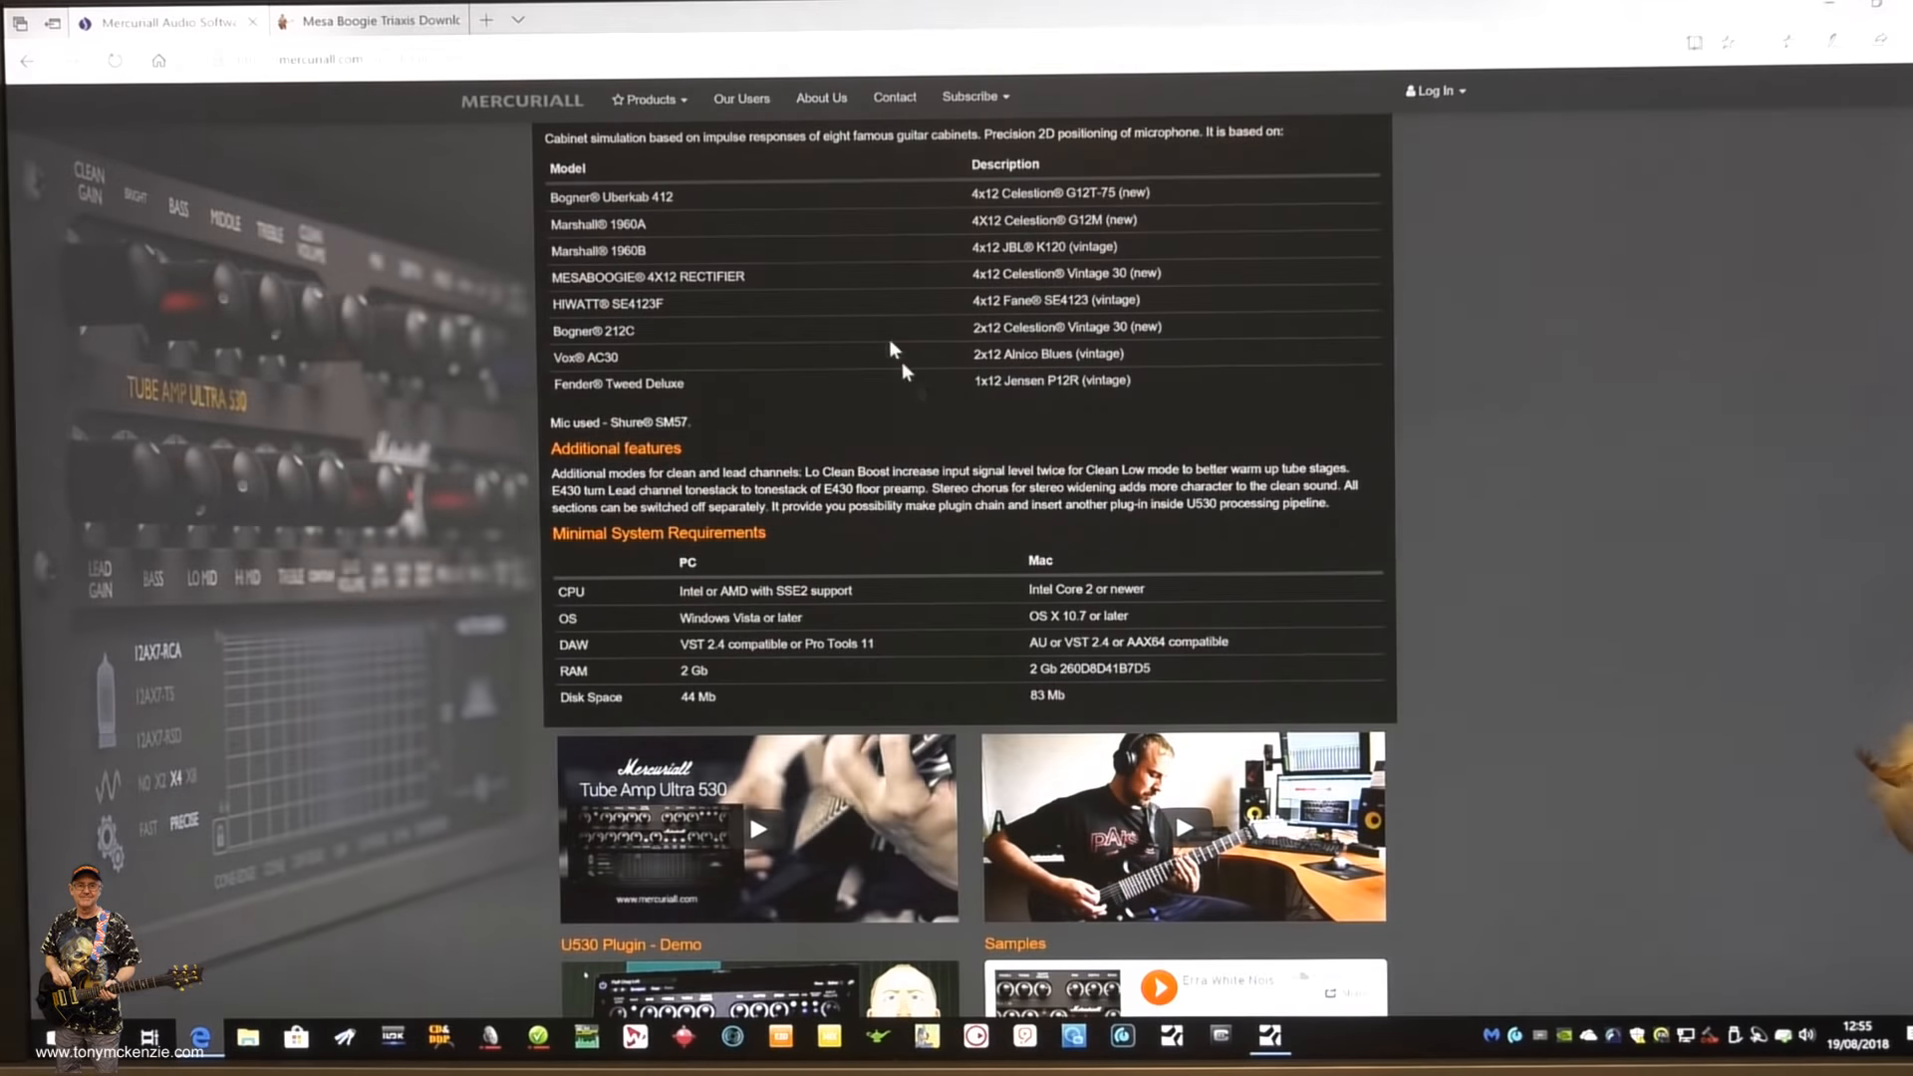
- Open the Amp ONE product page and review its modeled preamp circuits and its poweramp, cabinet and FX sections
click(649, 99)
click(658, 204)
scroll(1415, 321, down, 5)
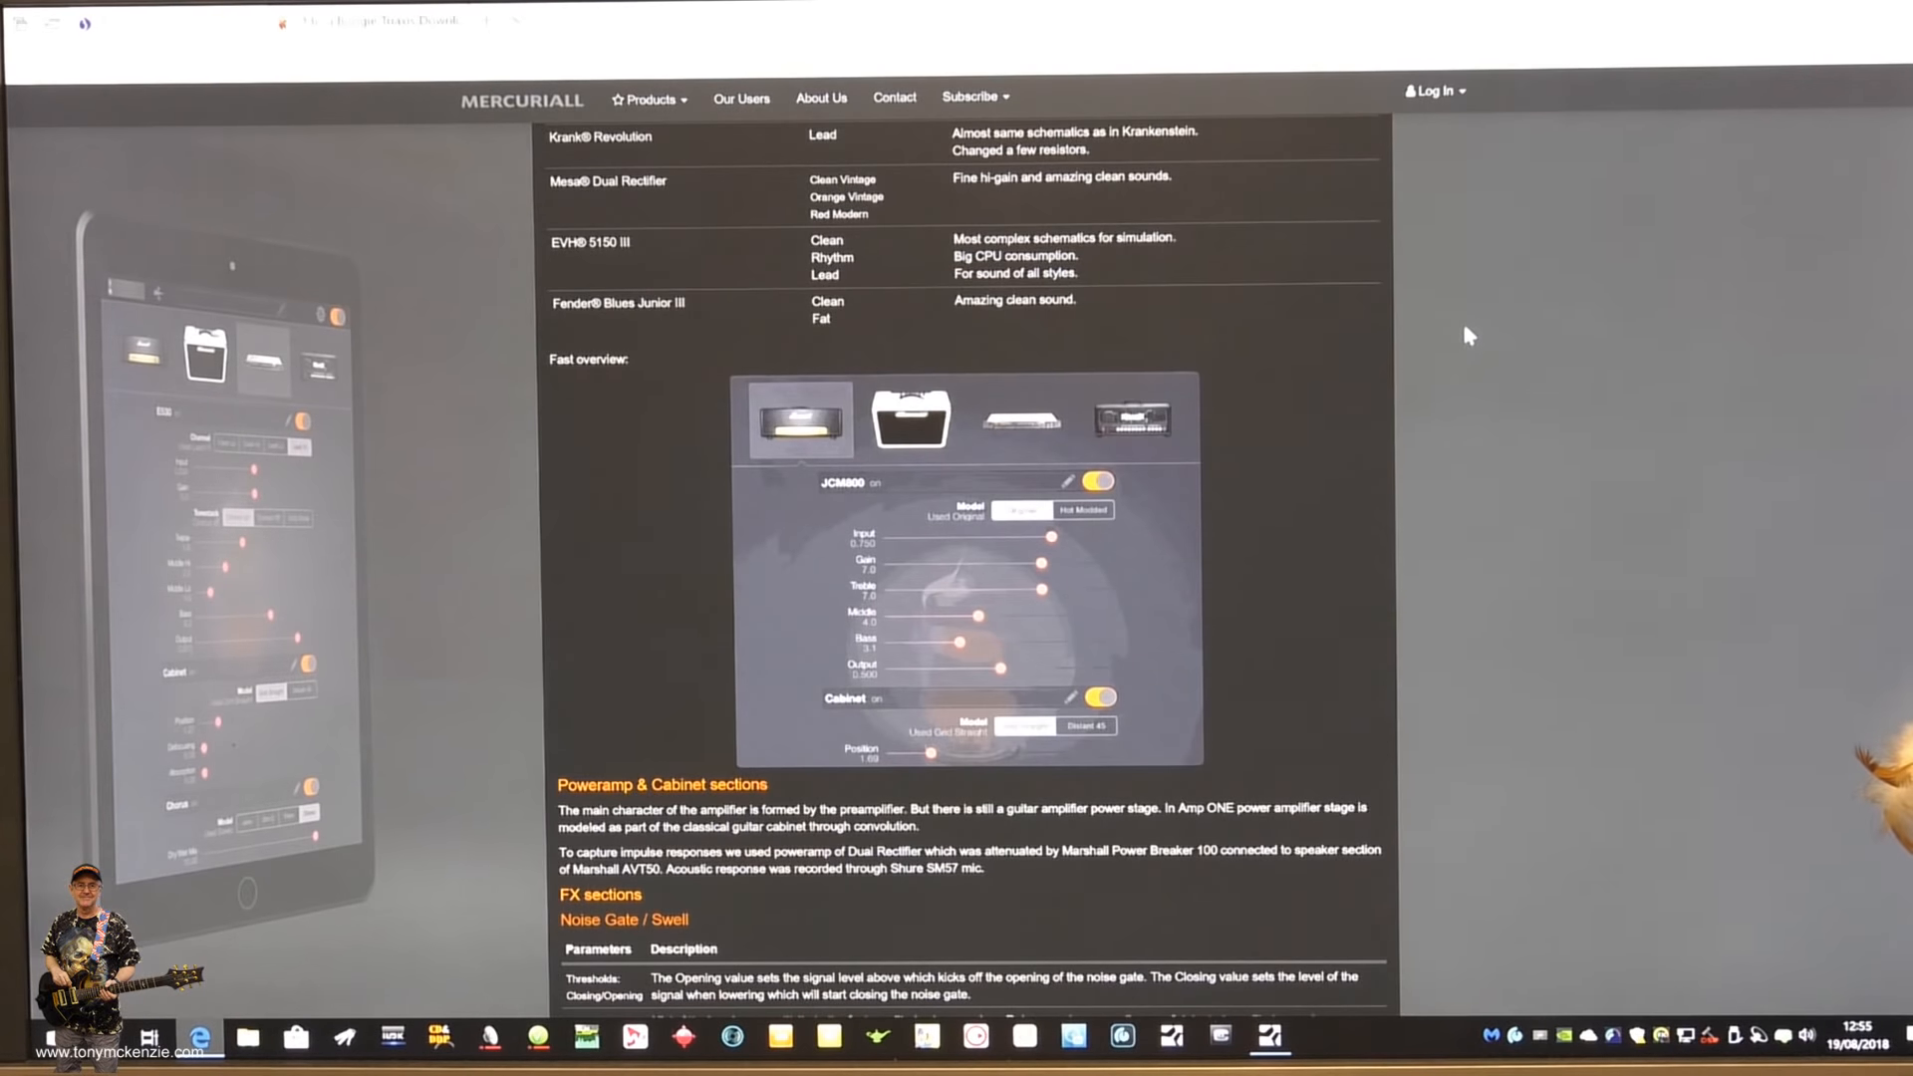
scroll(1464, 329, up, 4)
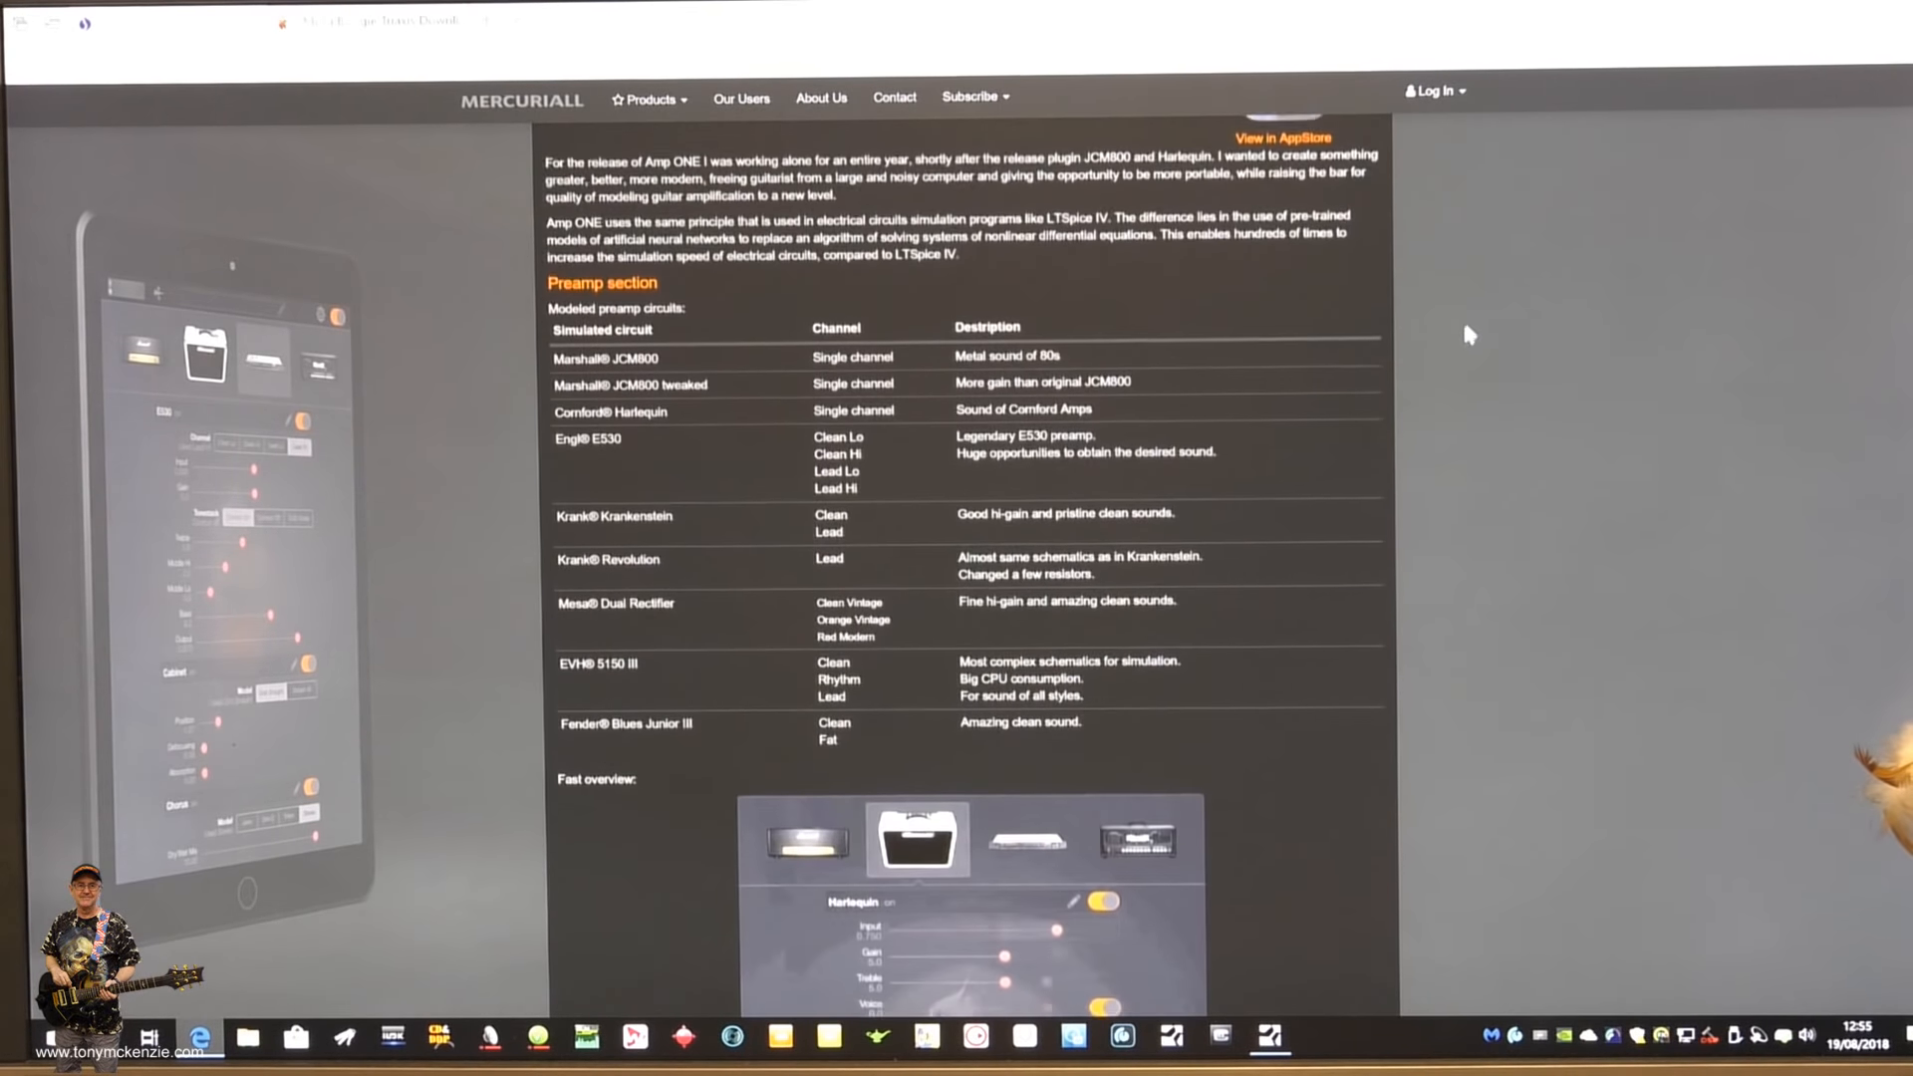
scroll(1473, 308, up, 2)
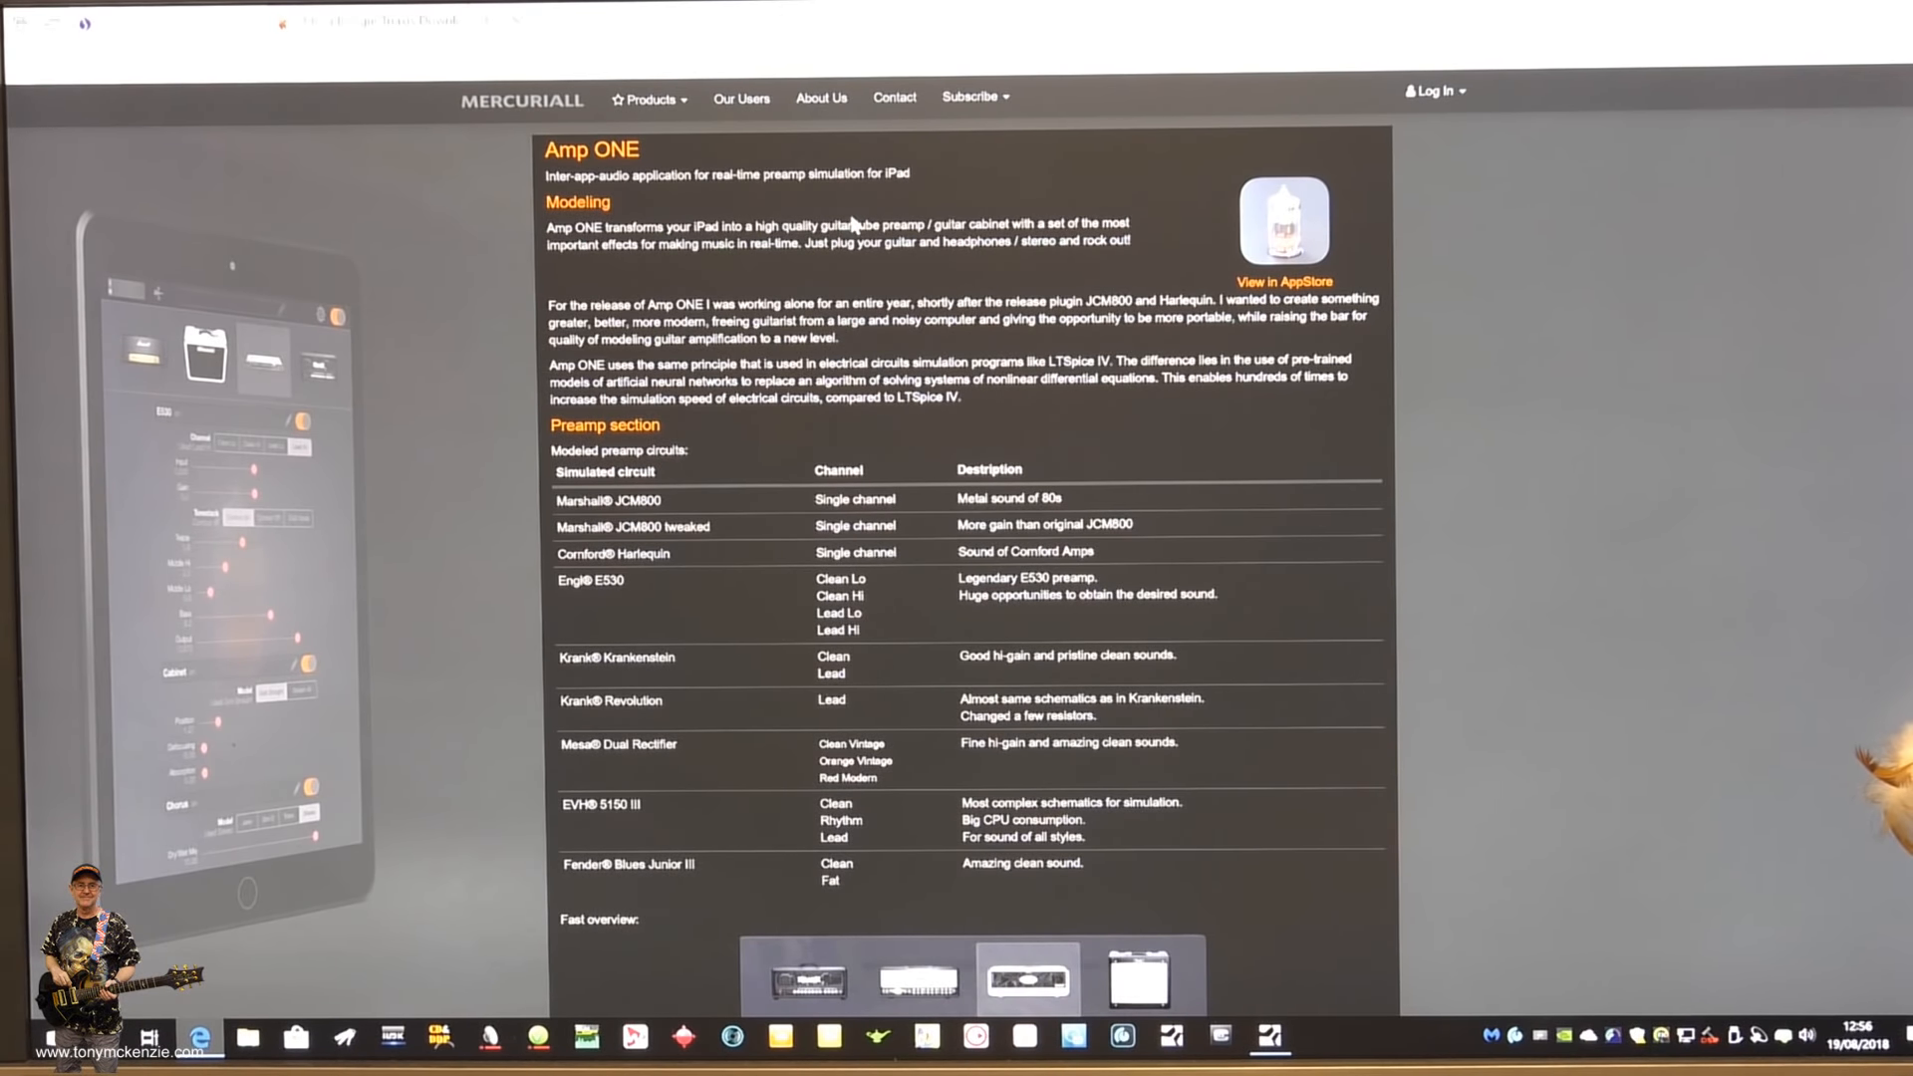
scroll(907, 228, down, 3)
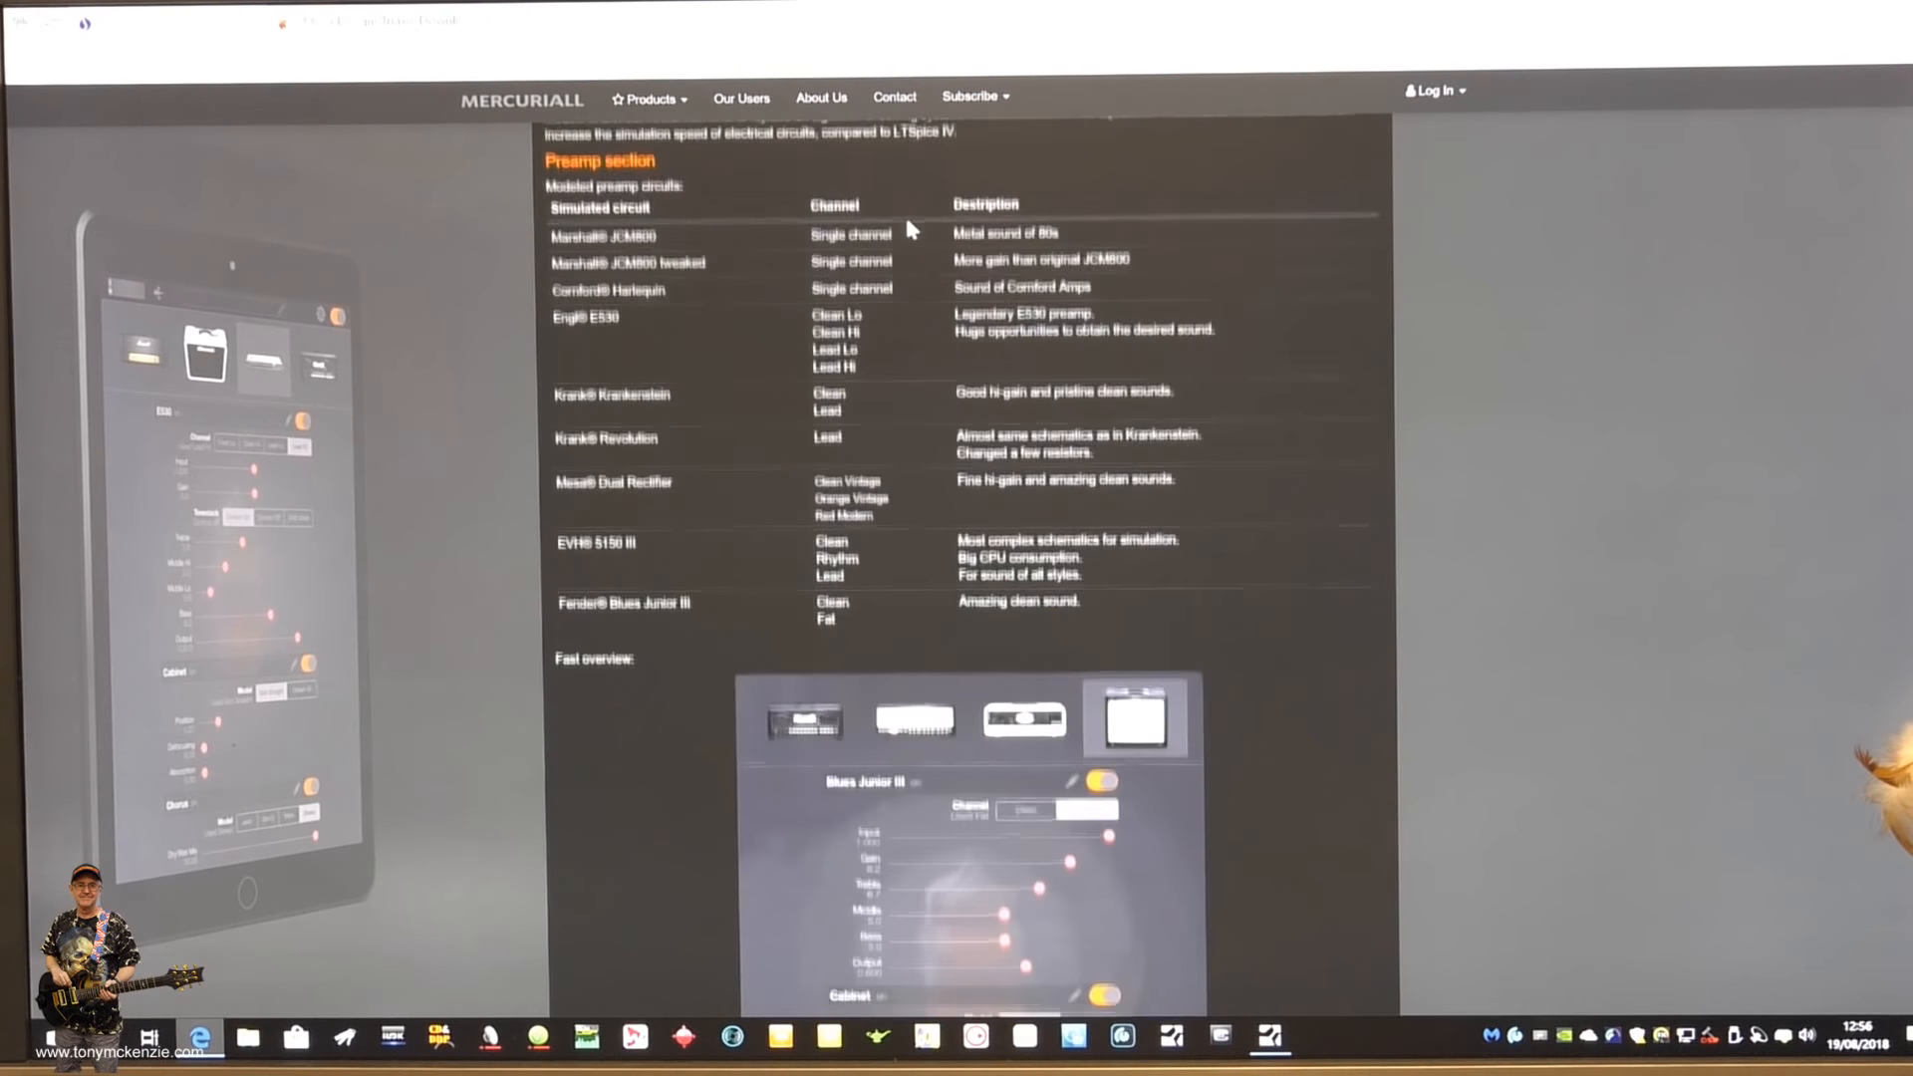
scroll(907, 227, down, 4)
scroll(907, 219, up, 7)
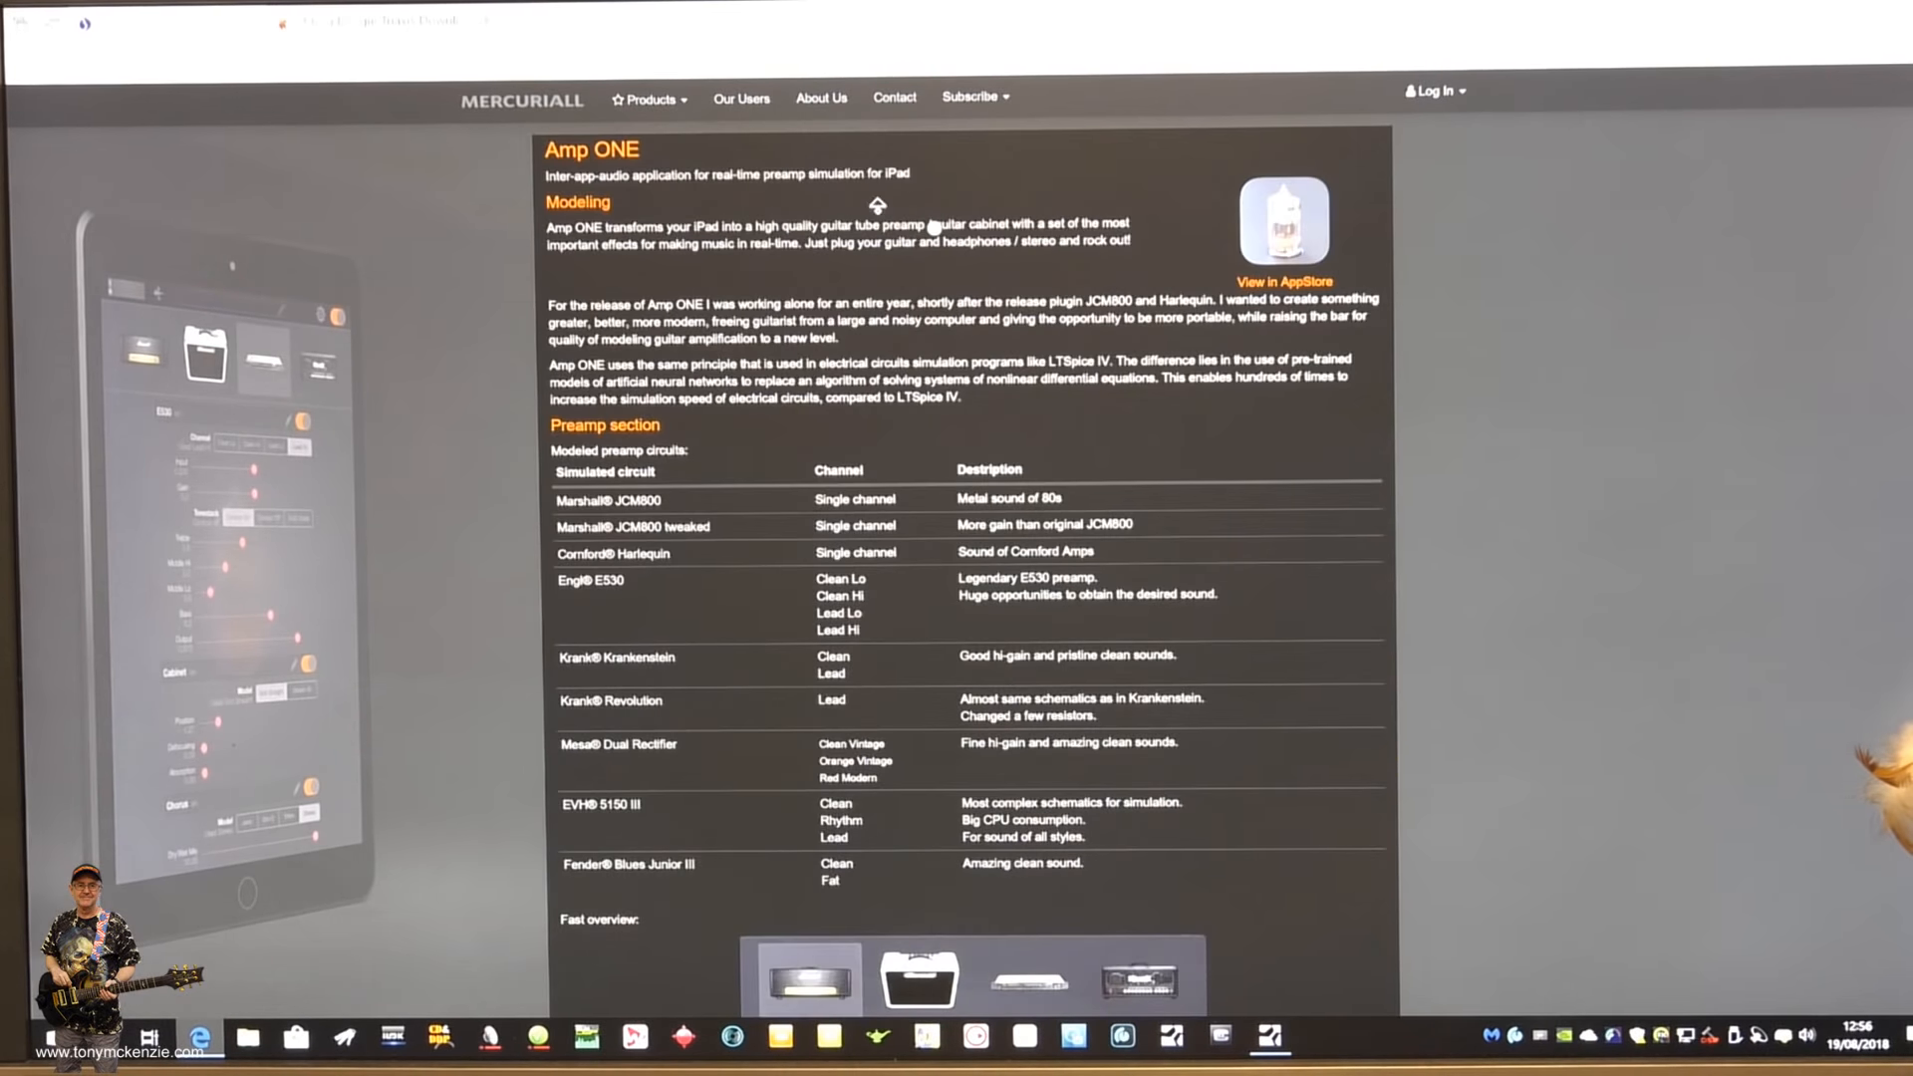
- Open the Our Users page and look through the artist testimonials
click(740, 109)
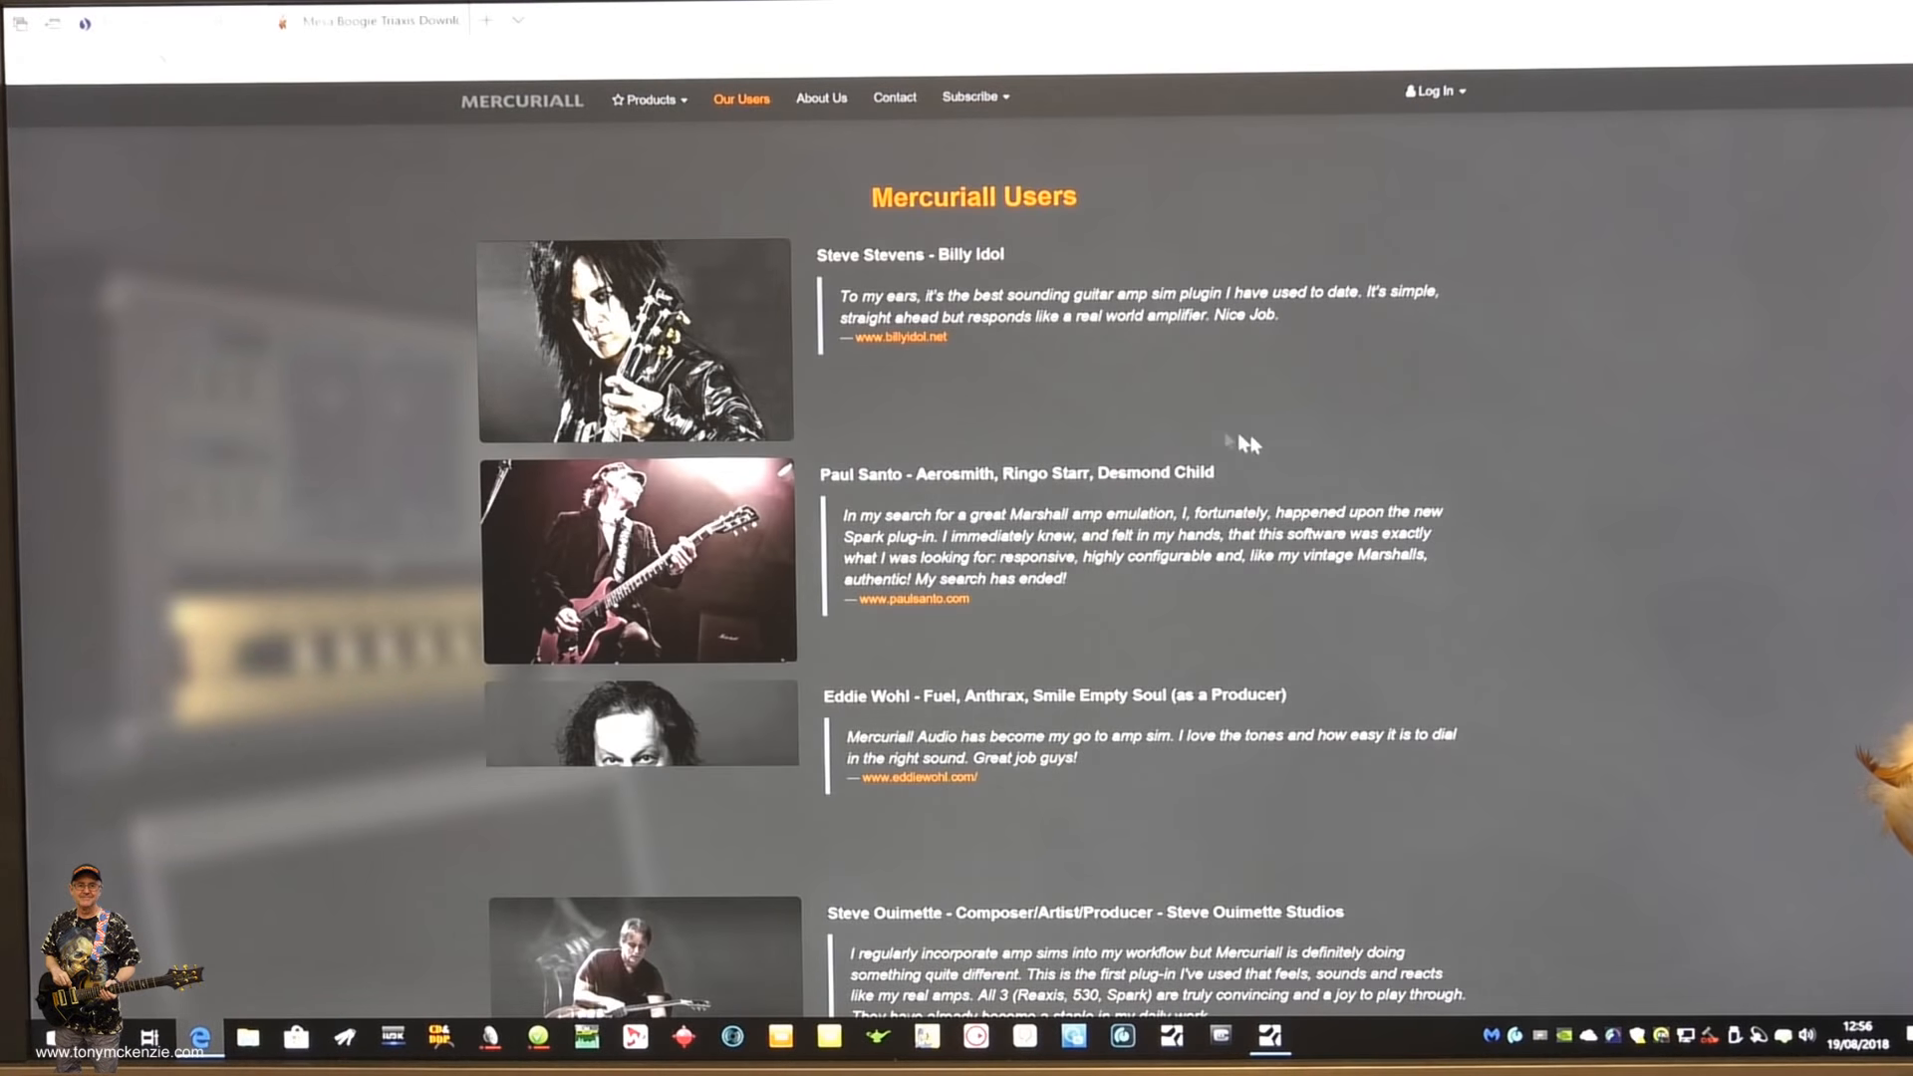
scroll(1246, 444, down, 8)
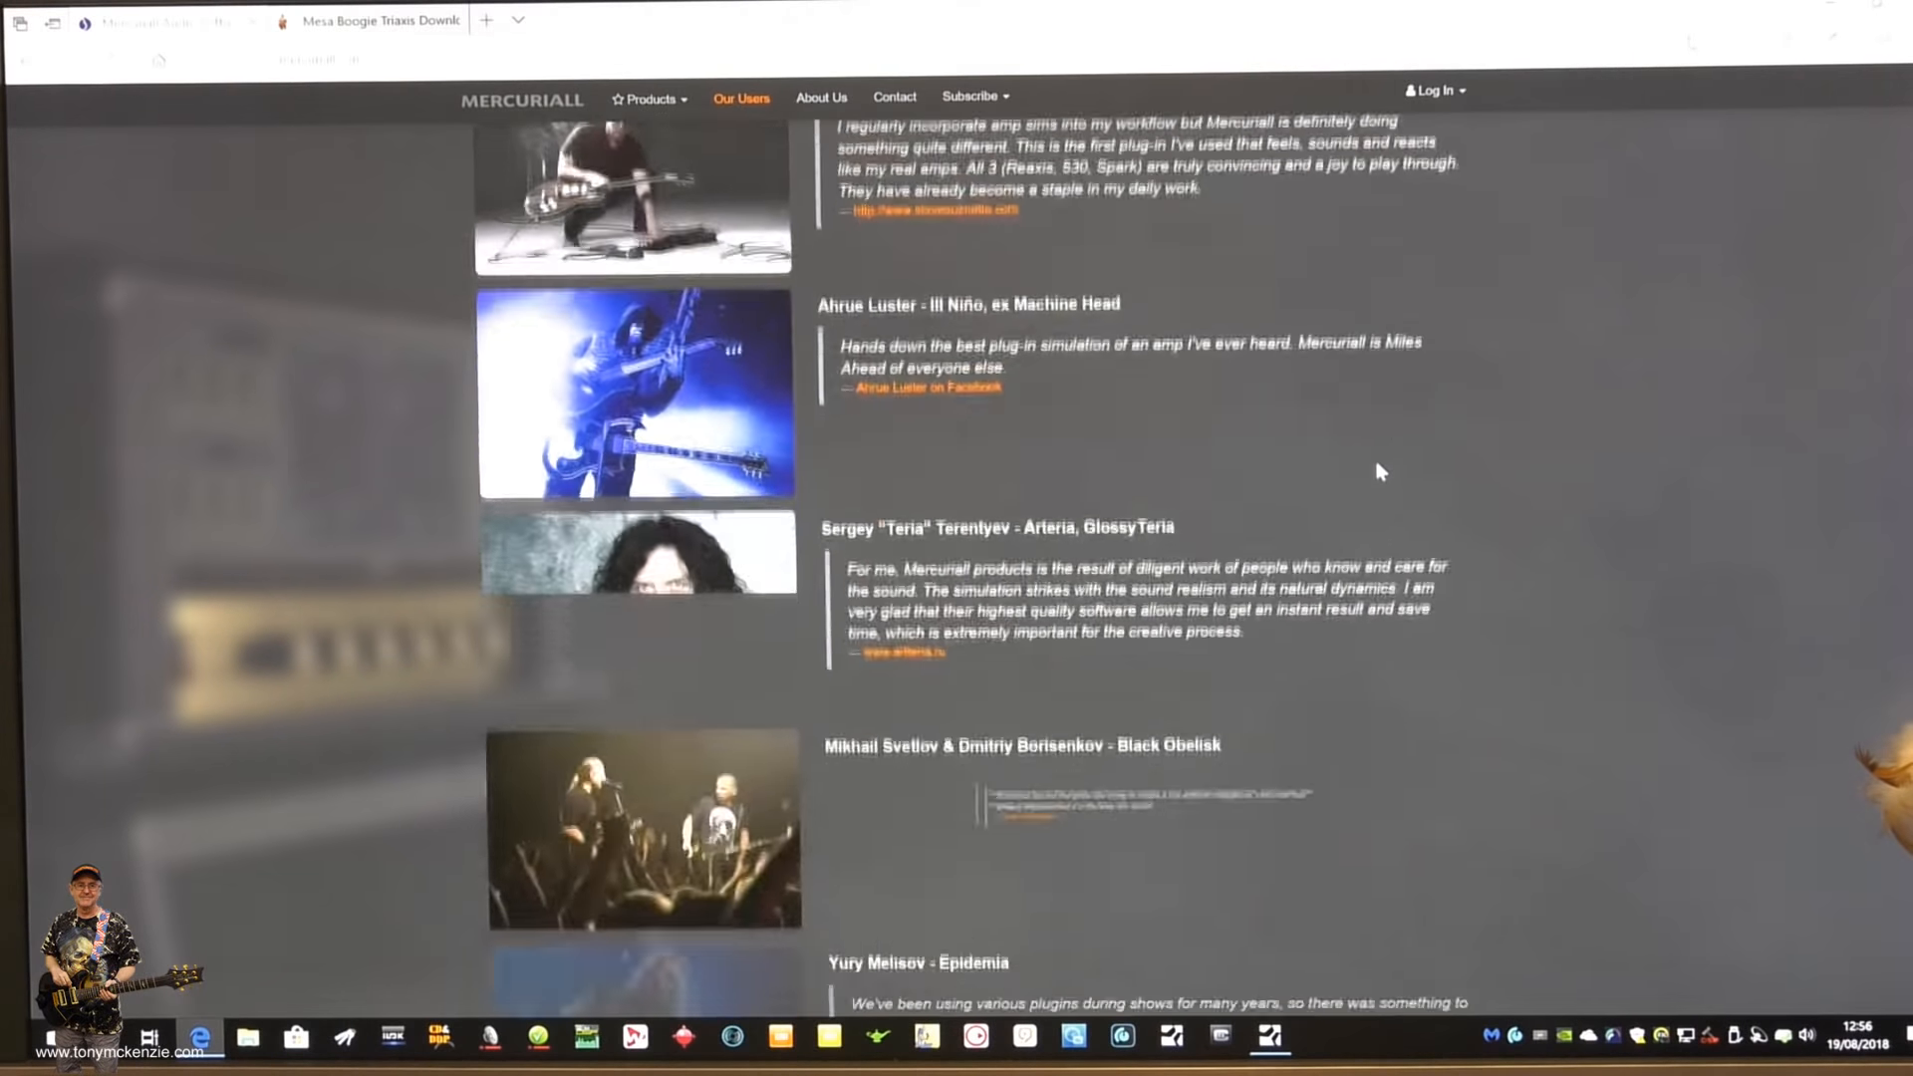
scroll(1381, 471, up, 8)
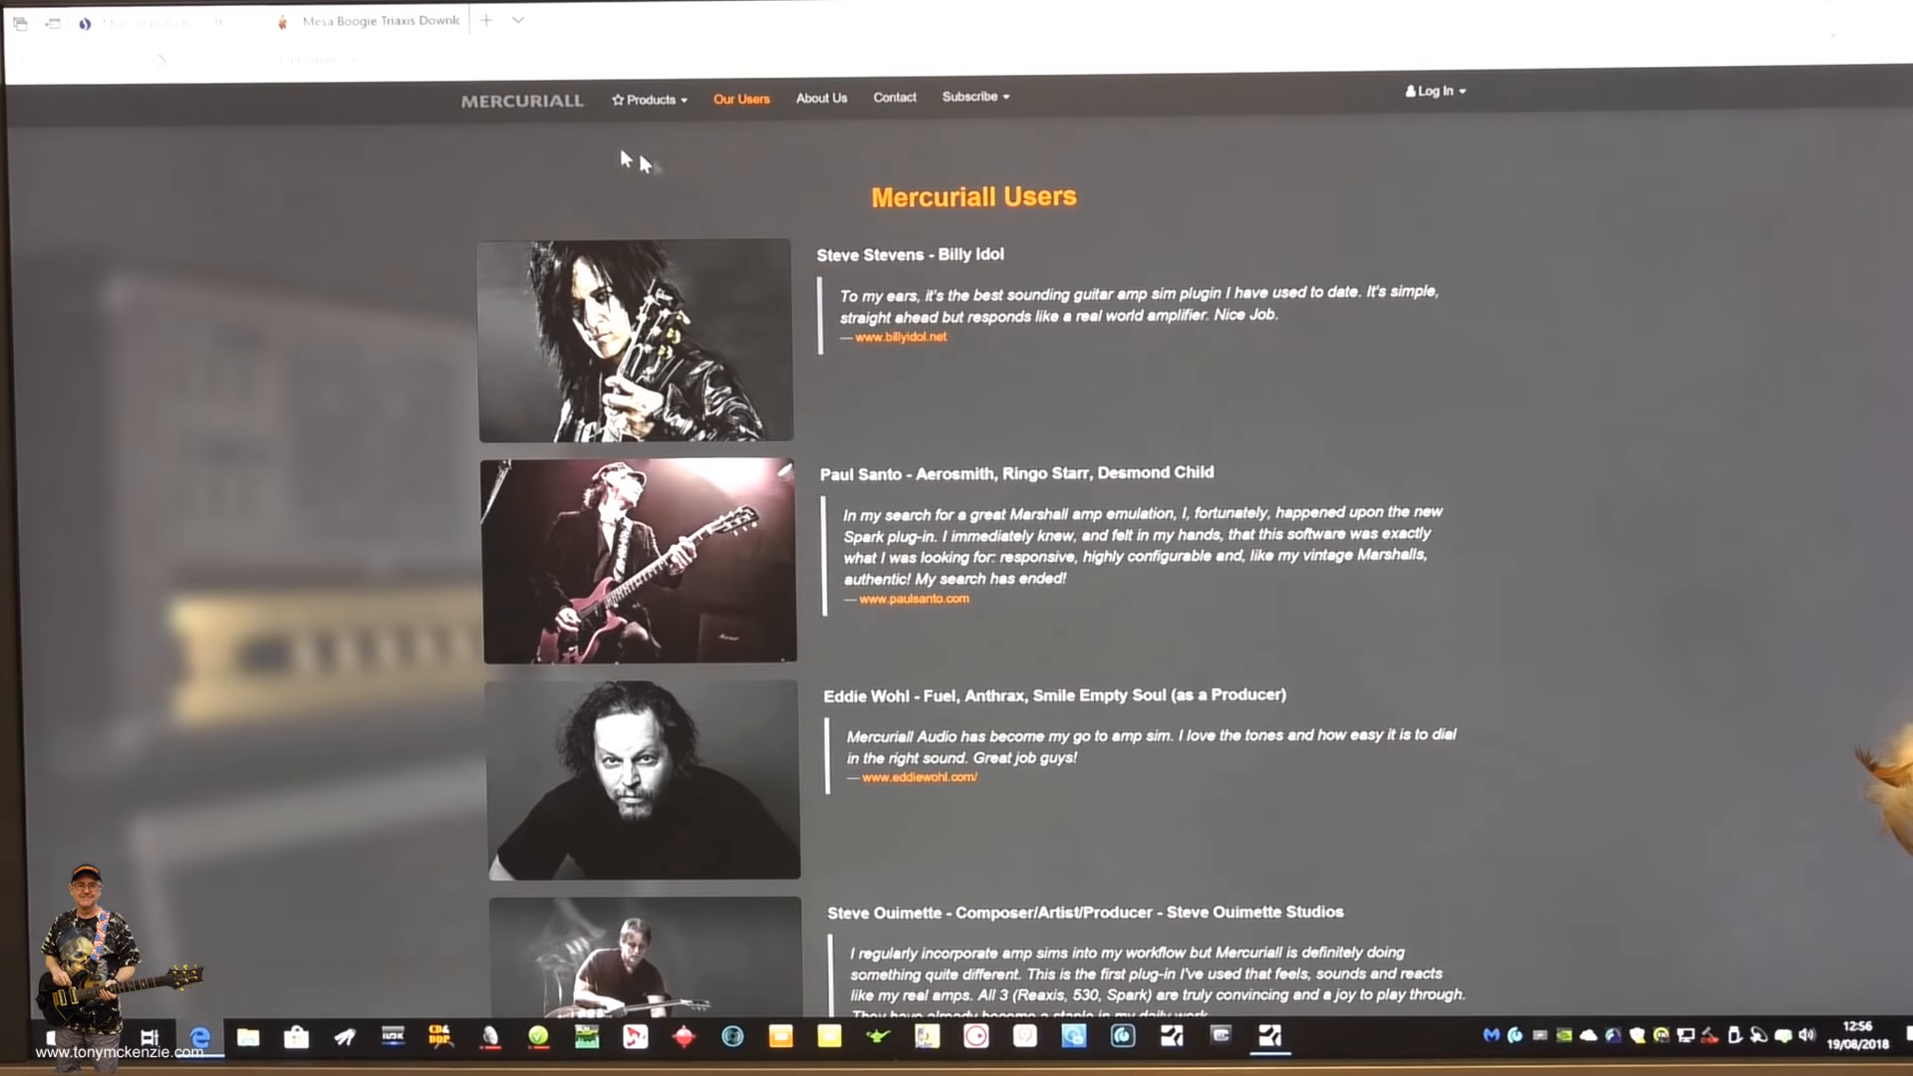